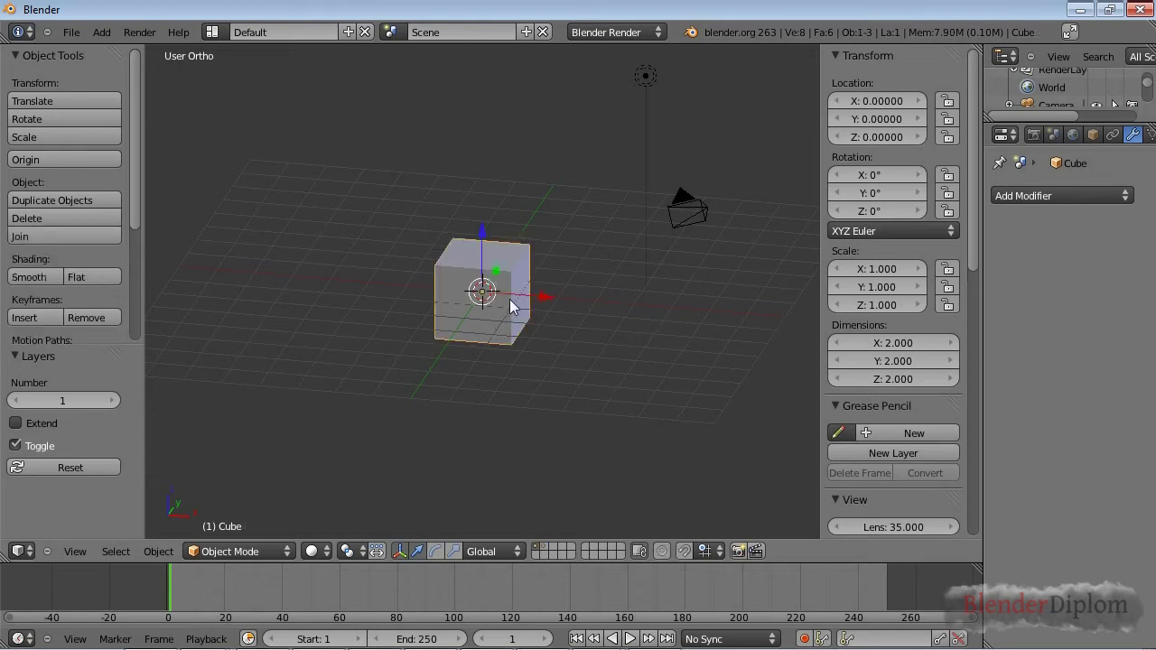
Step: Add an Array modifier to the cube and shift the cube left along X
click(1079, 195)
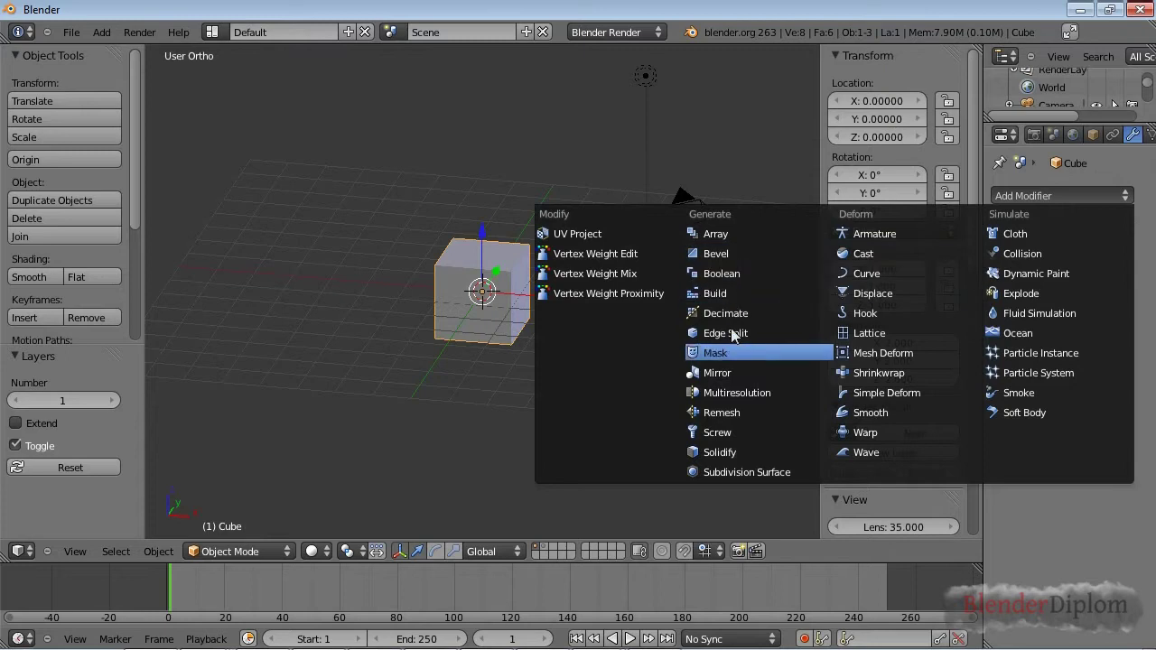
click(722, 233)
drag(521, 302, 453, 291)
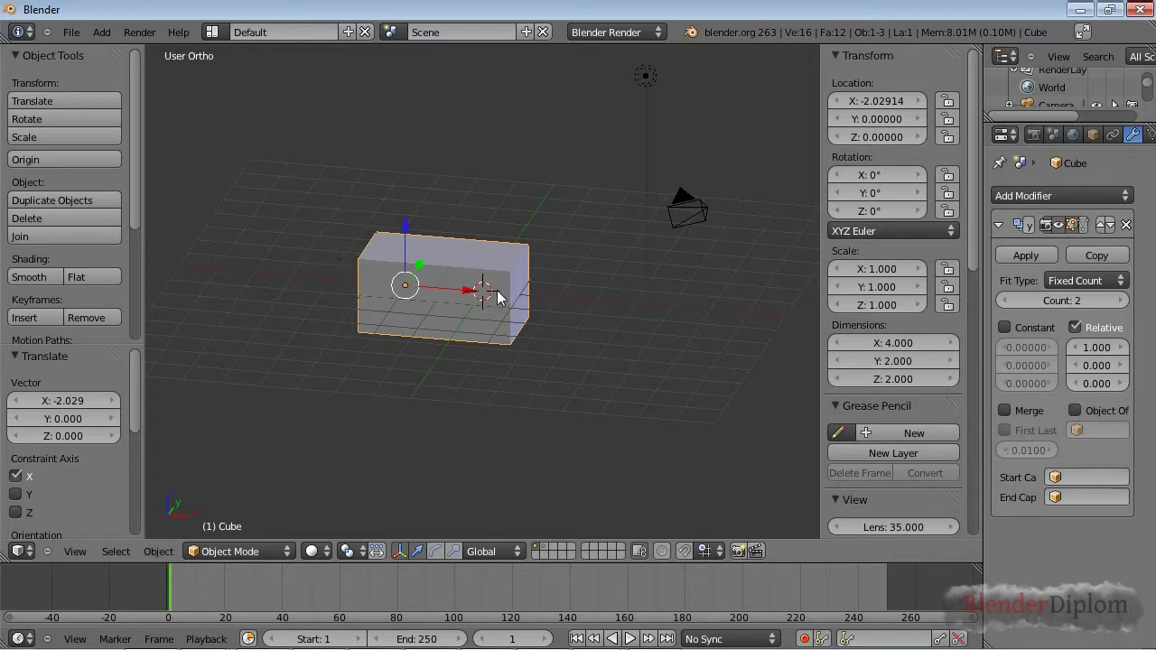
Step: Raise the array Count to 5, forming a 10-unit bar along X
click(1123, 301)
click(1122, 301)
click(1122, 301)
middle_drag(477, 284, 481, 308)
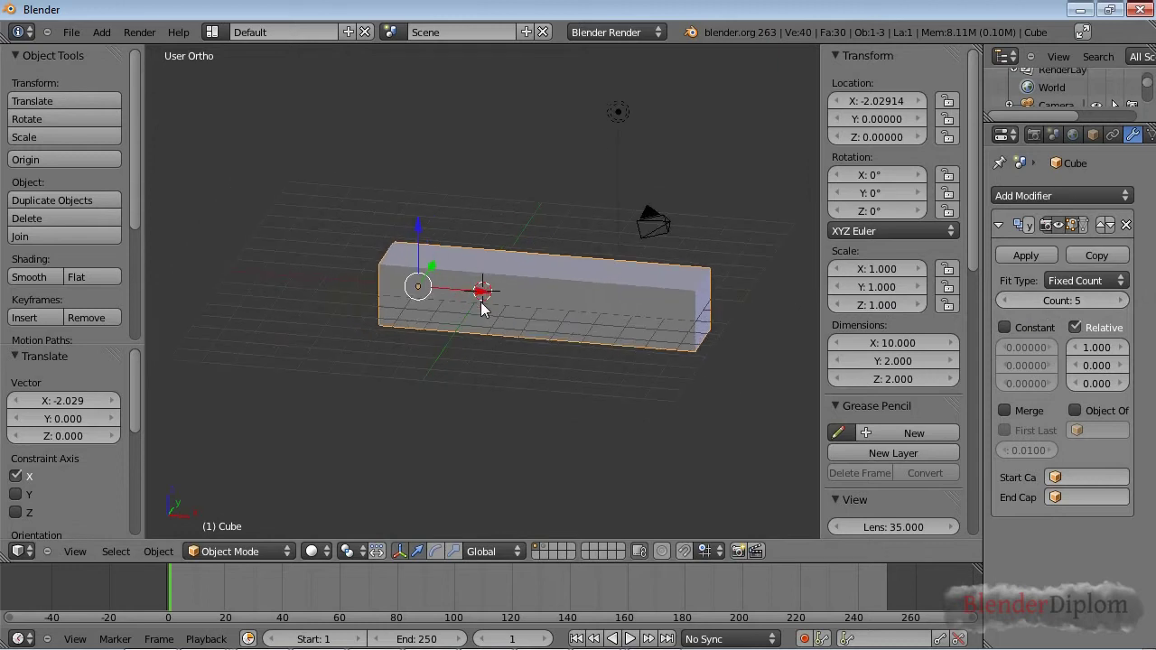
Step: Switch the array from relative to constant offset with a constant X offset of 1
click(1076, 327)
click(1017, 331)
click(1027, 348)
text(1)
key(Return)
Step: Widen the constant X offset to about 2.84 and add a Y offset of about 7.2
drag(1021, 351, 1025, 345)
scroll(501, 344, down, 2)
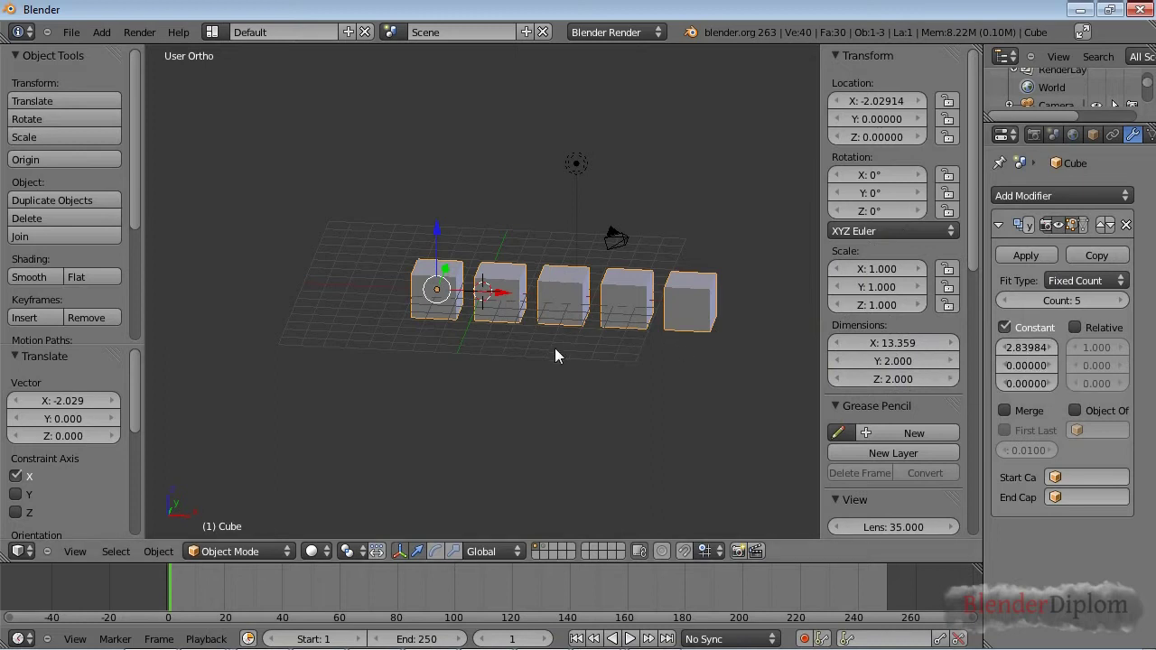
middle_drag(554, 348, 571, 344)
scroll(570, 344, up, 4)
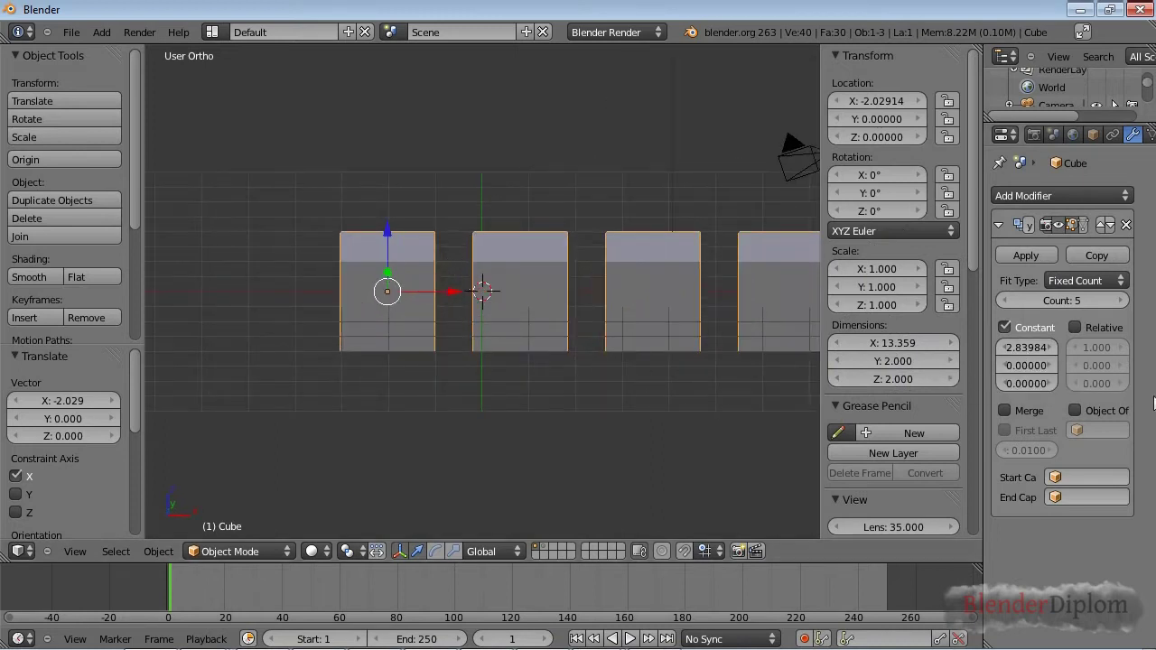
mouse_move(1011, 366)
mouse_down()
mouse_move(1033, 382)
mouse_move(1005, 385)
mouse_up()
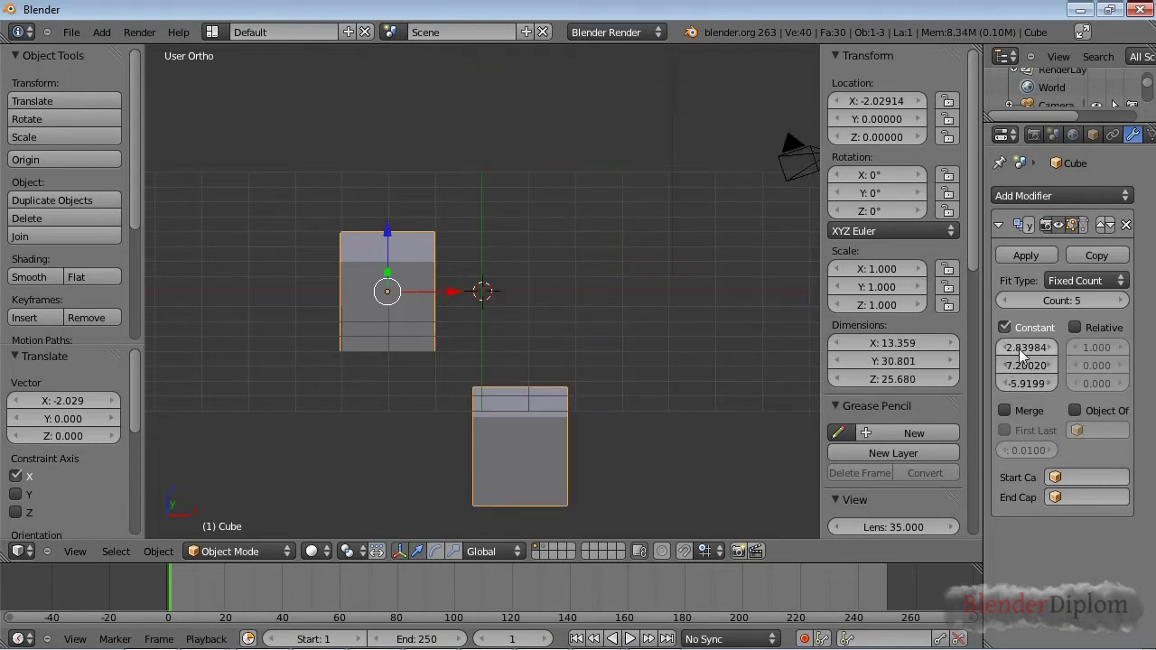
Step: Zero the constant offsets, switch back to Relative, and set the relative X offset to 1.3
key(BackSpace)
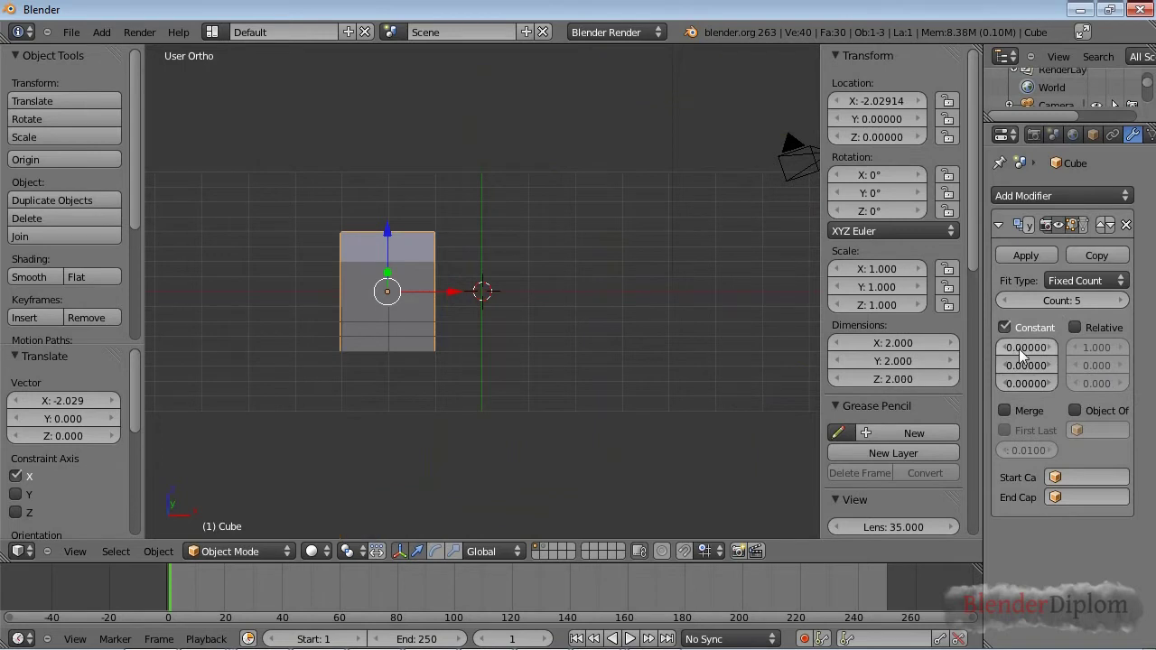
click(1005, 328)
click(1075, 327)
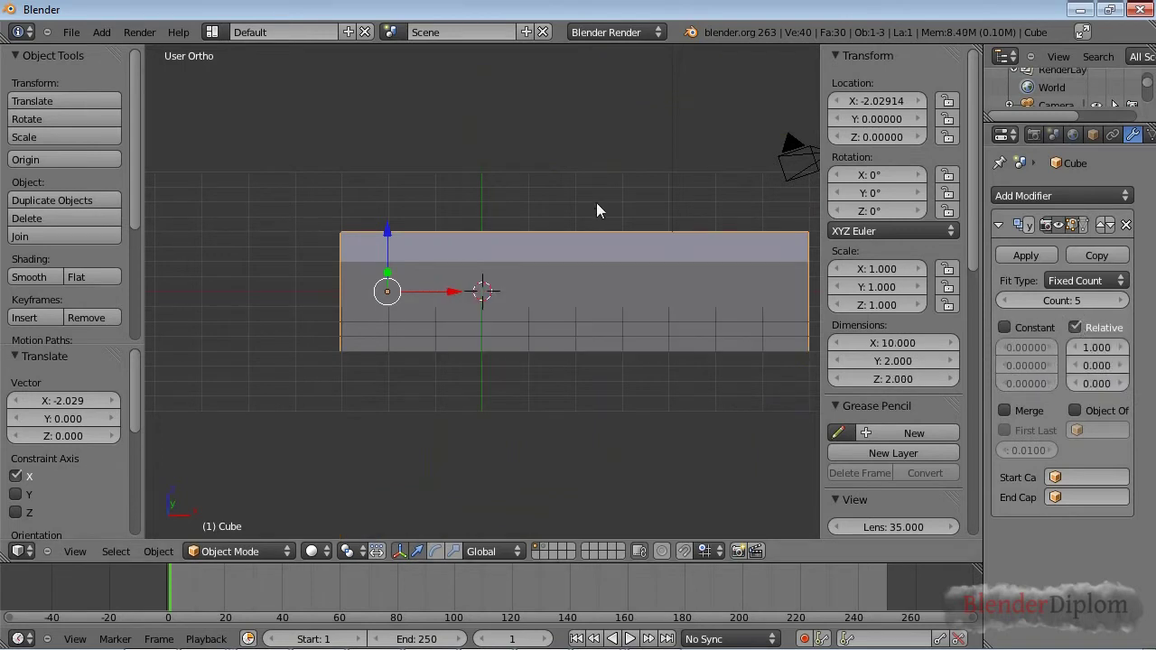
scroll(569, 235, down, 2)
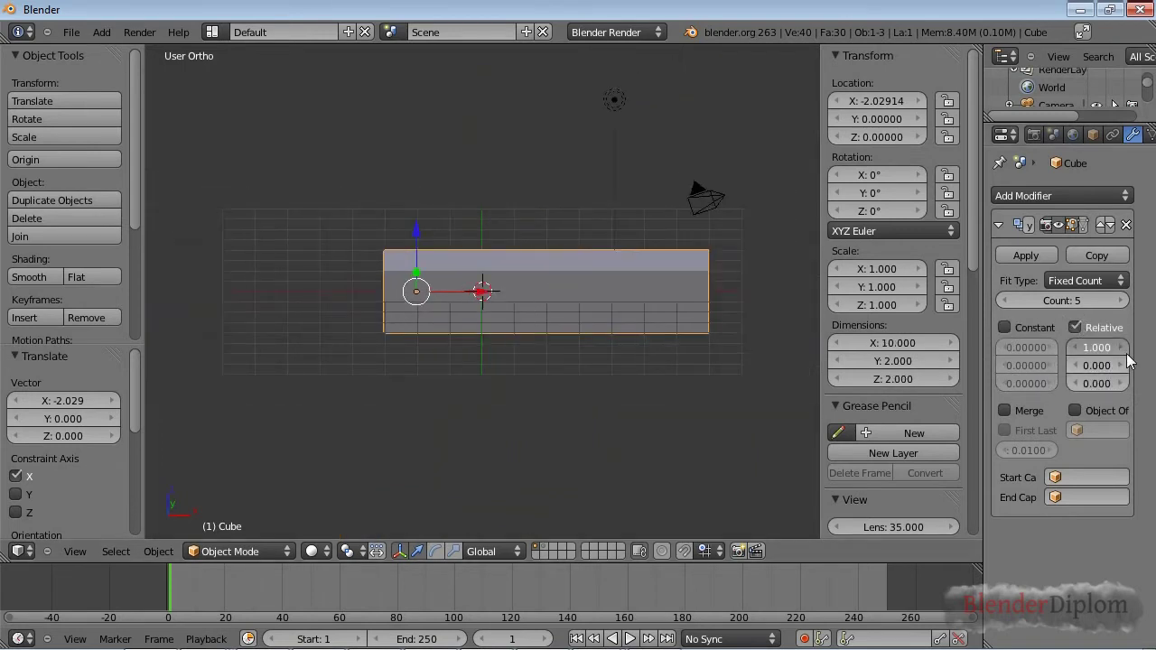
drag(1097, 349, 1129, 348)
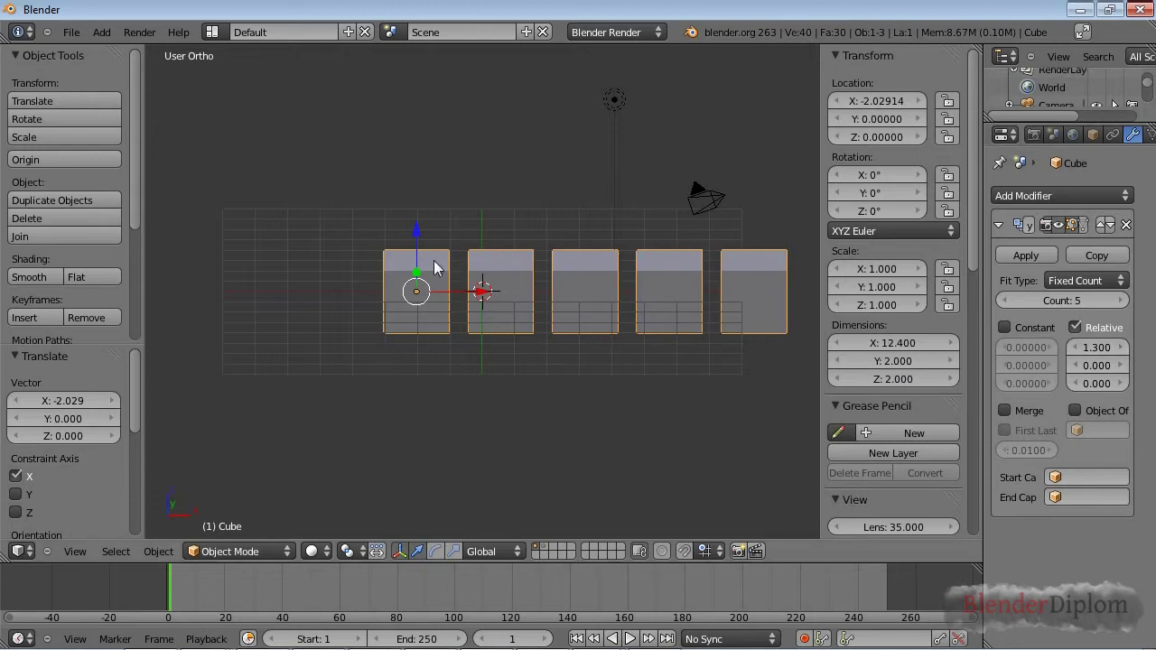
scroll(433, 347, up, 1)
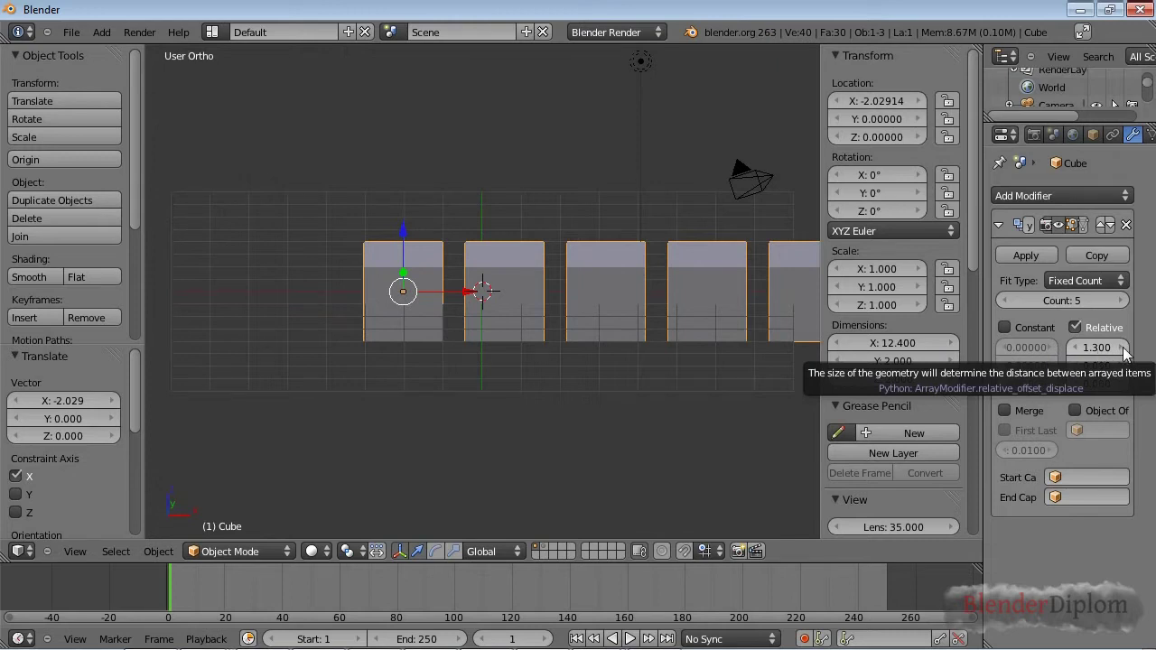
key(Tab)
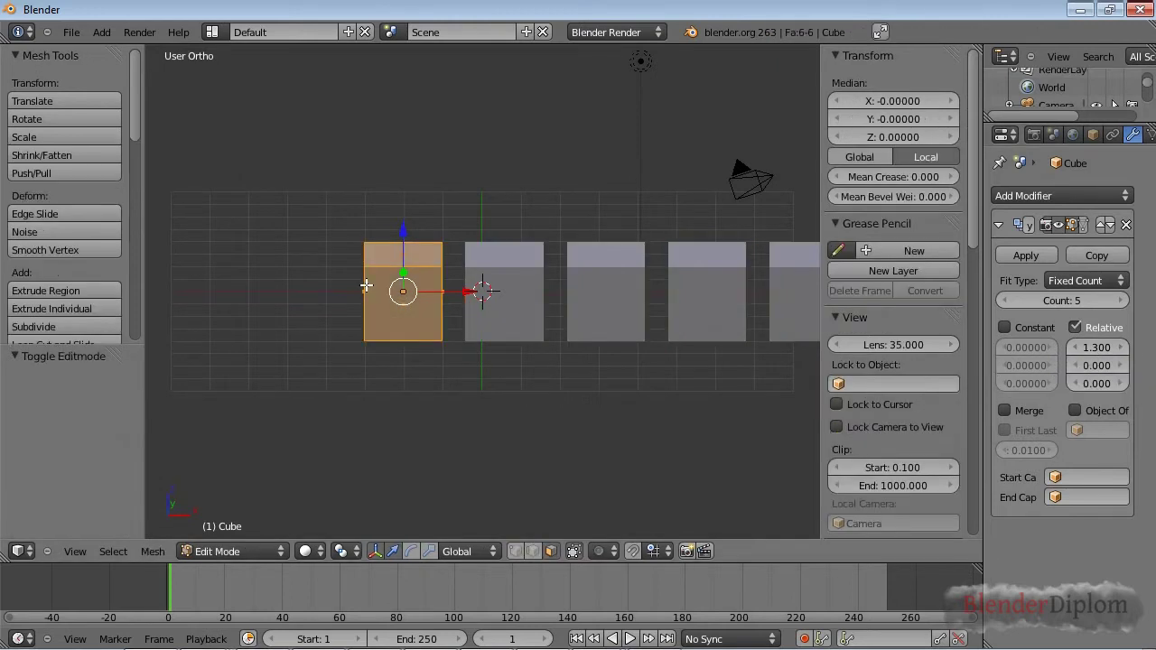
key(ctrl+Tab)
click(354, 249)
right_click(367, 263)
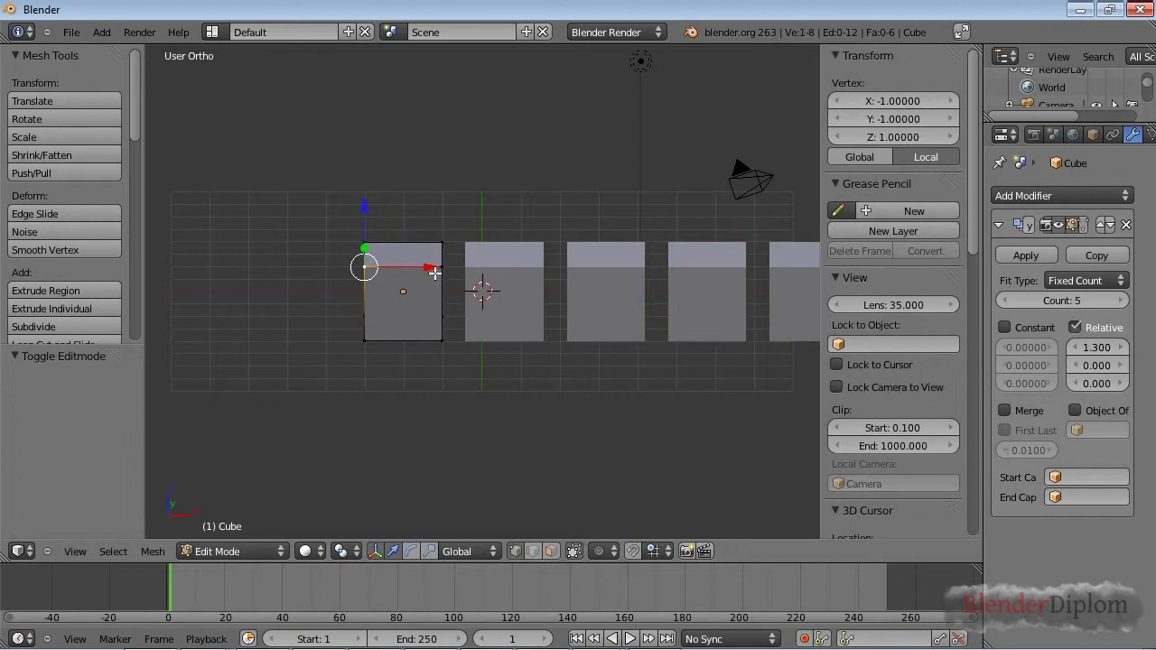
key(g)
key(x)
click(315, 263)
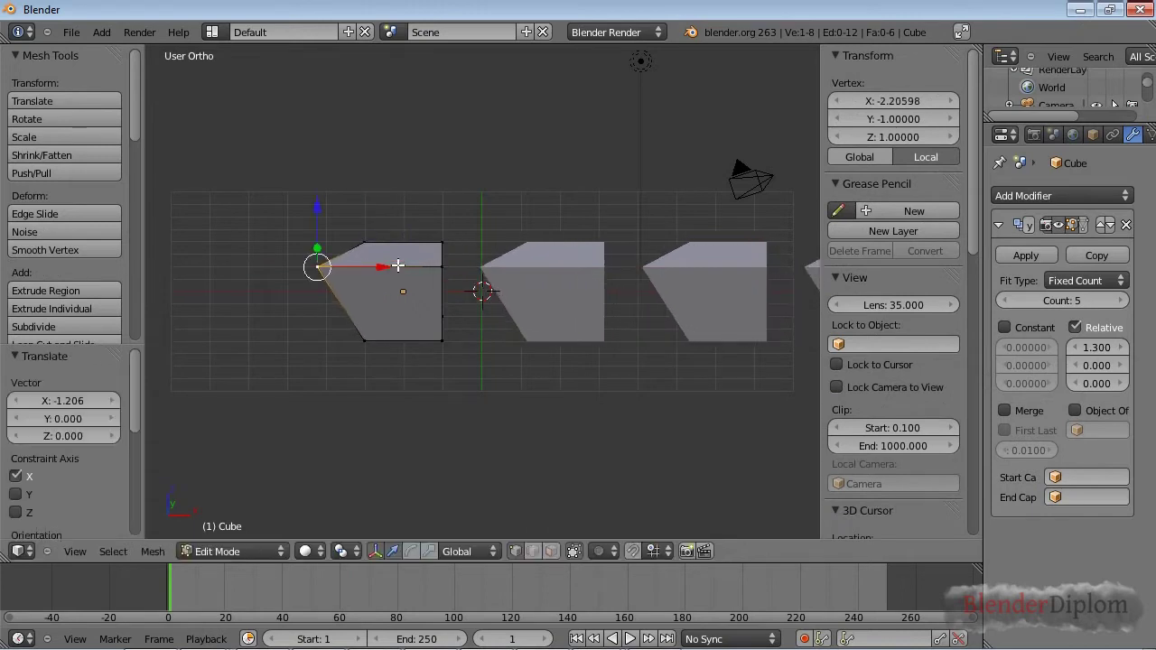
key(g)
click(496, 224)
right_click(442, 340)
key(g)
click(490, 365)
scroll(490, 362, down, 3)
key(Tab)
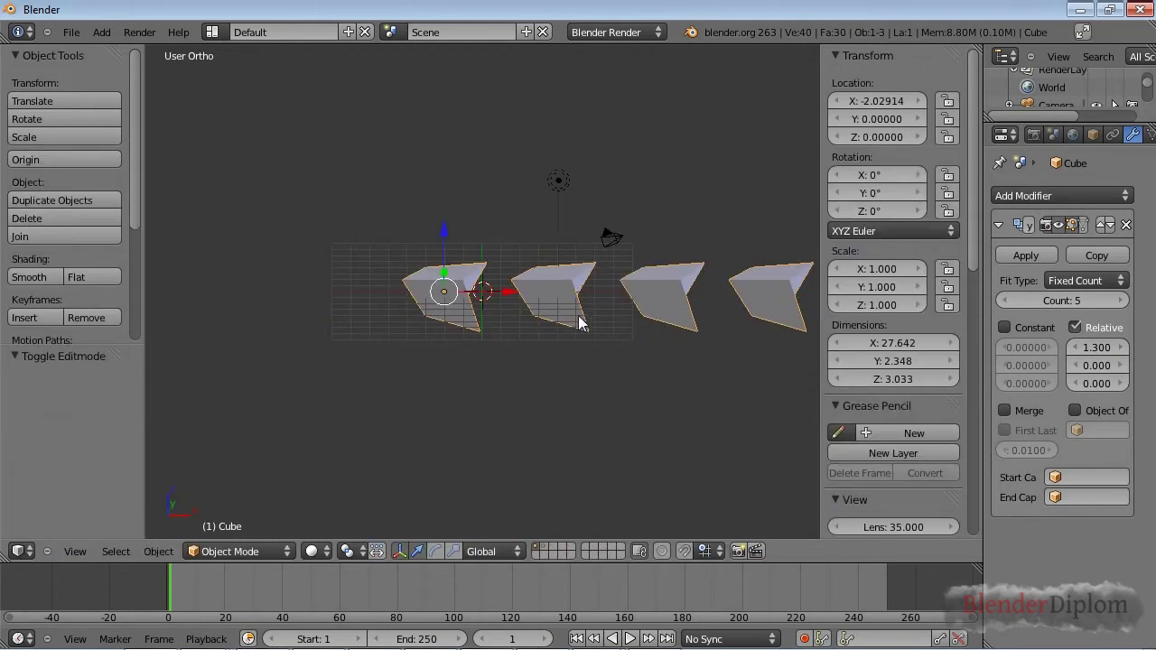
key(ctrl+z)
Step: Clear the cube array's location back to 0, 0, 0 with Alt+G
scroll(572, 407, up, 2)
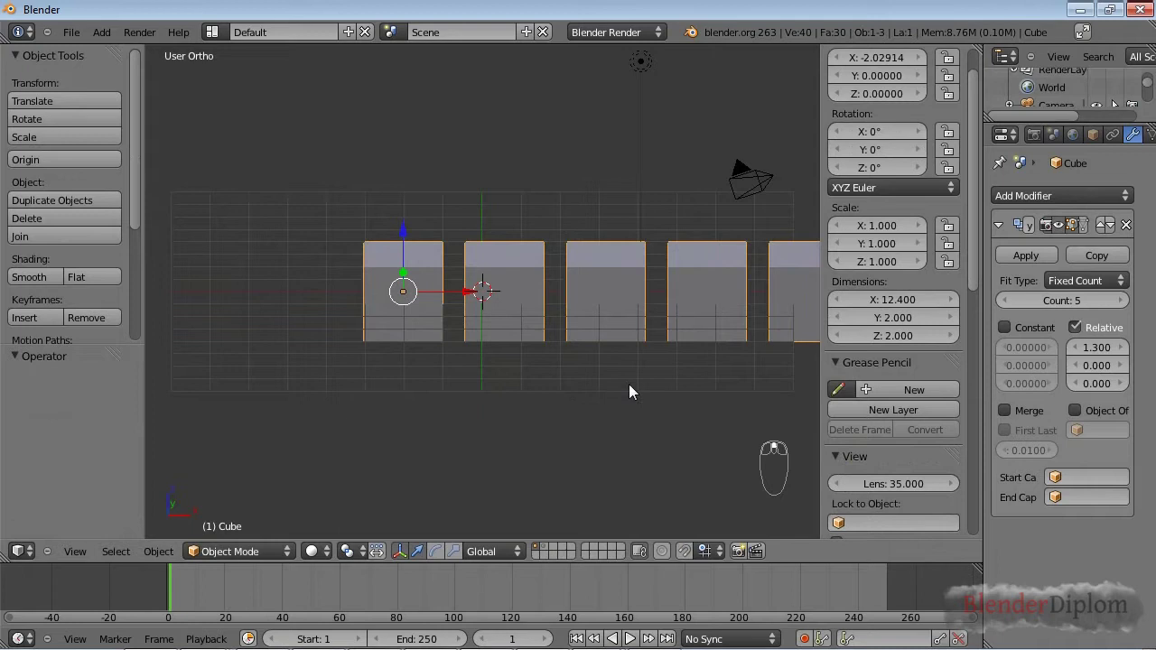
scroll(605, 397, up, 2)
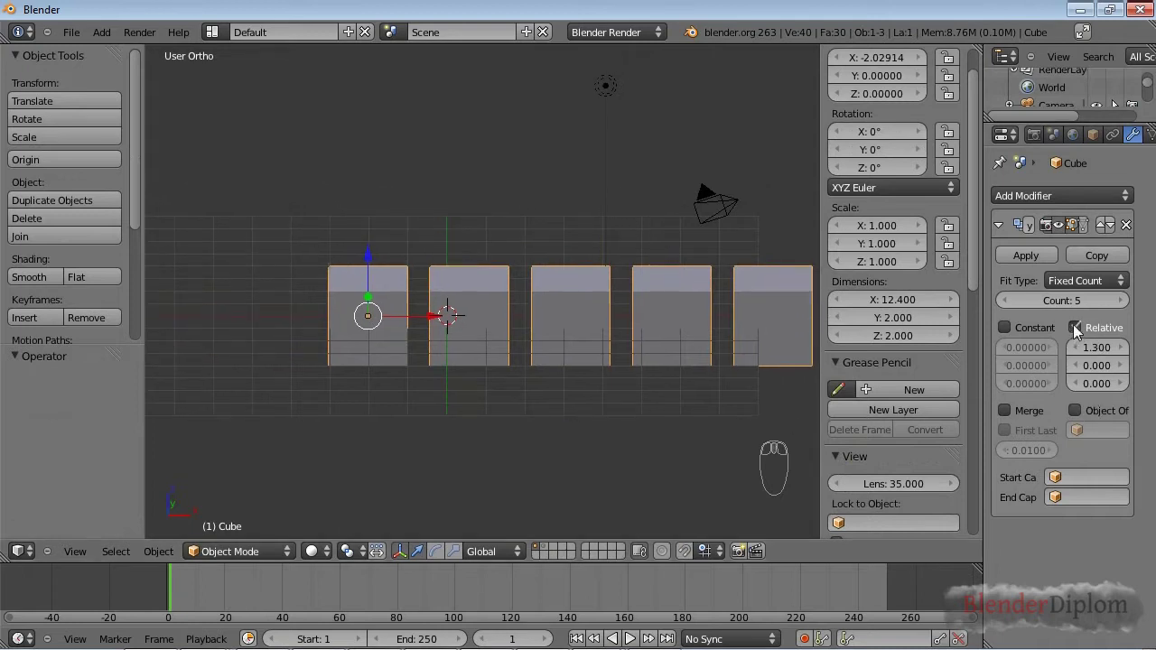
key(alt+g)
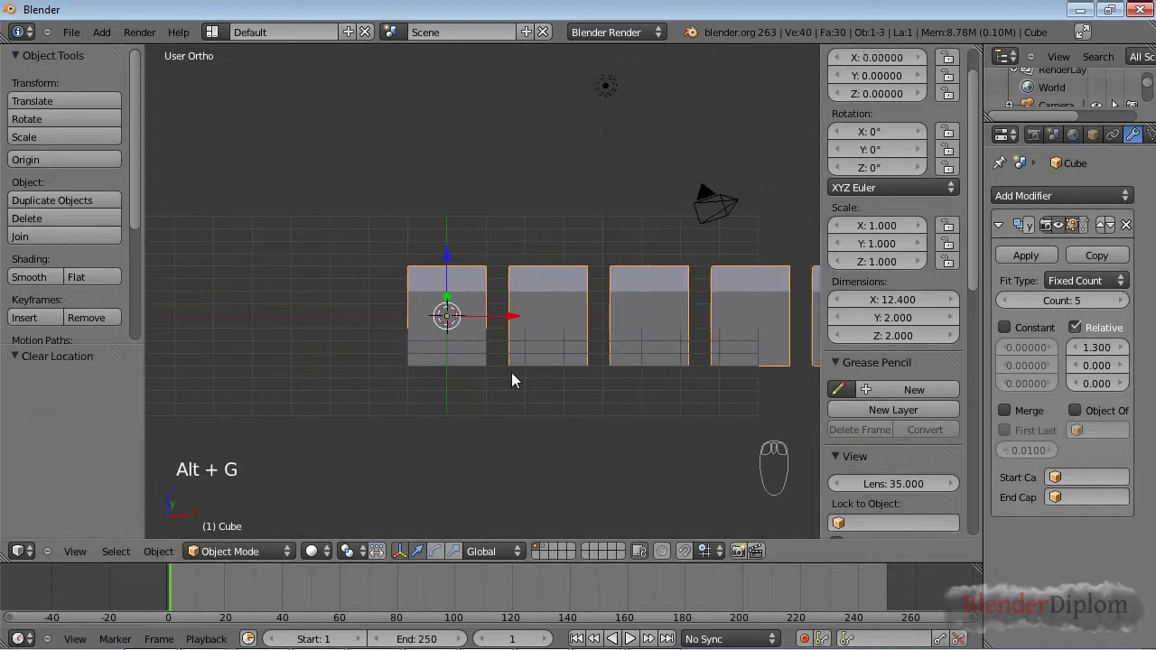
Step: Add an Empty at the origin and reselect the arrayed cube
key(shift+a)
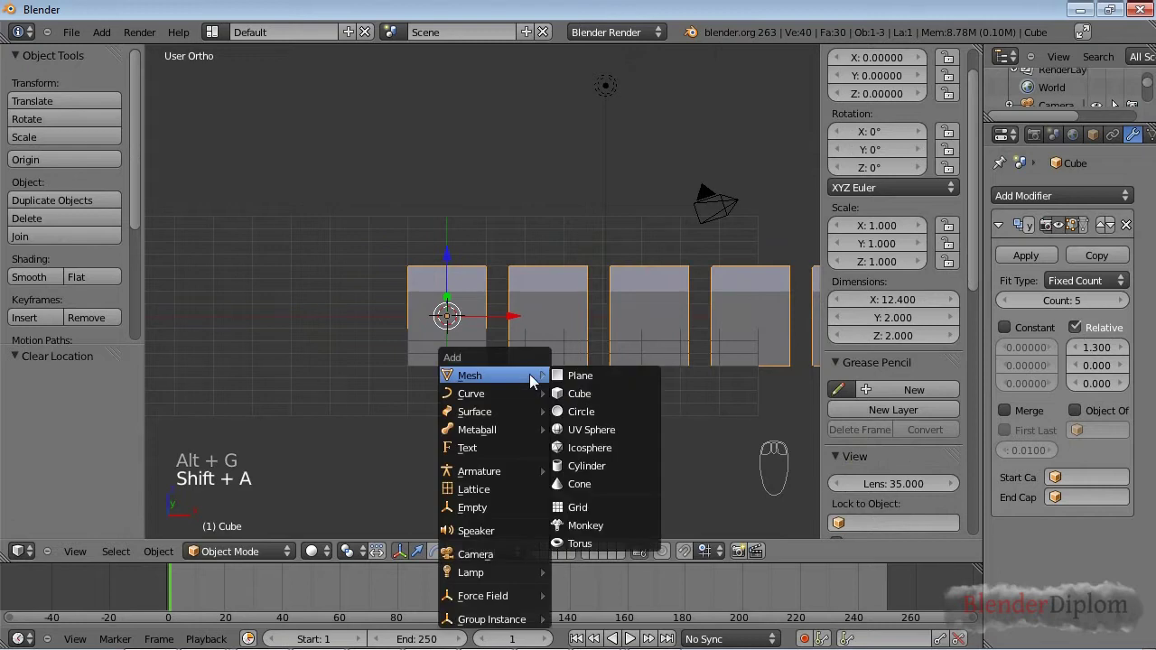
click(472, 508)
key(z)
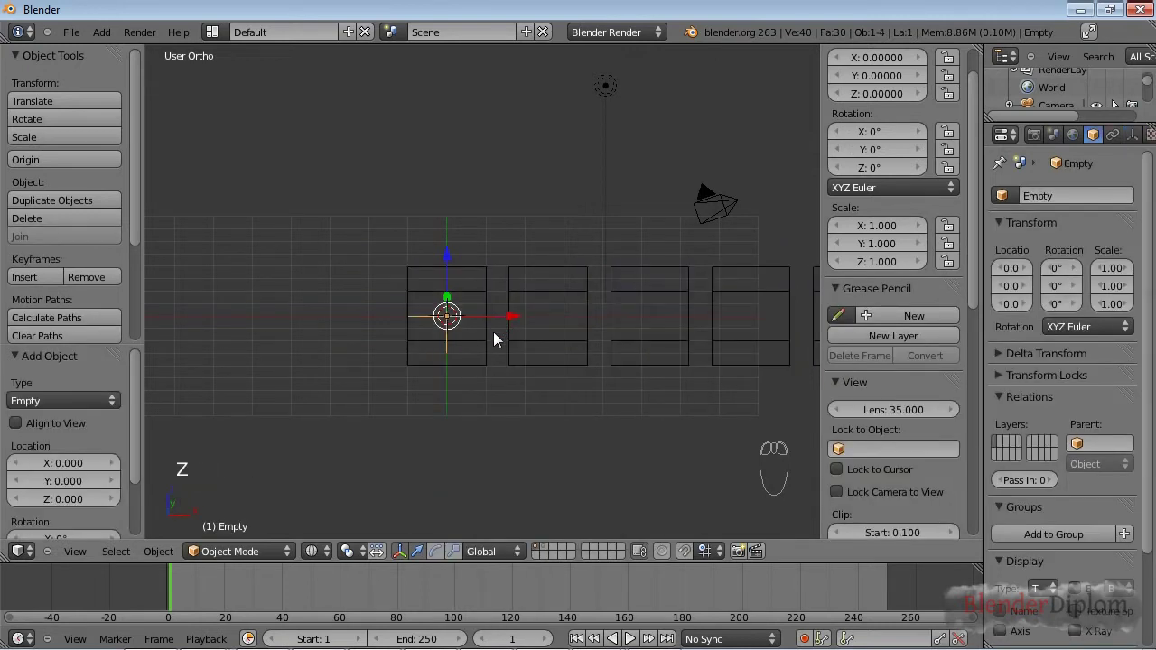
key(z)
right_click(490, 289)
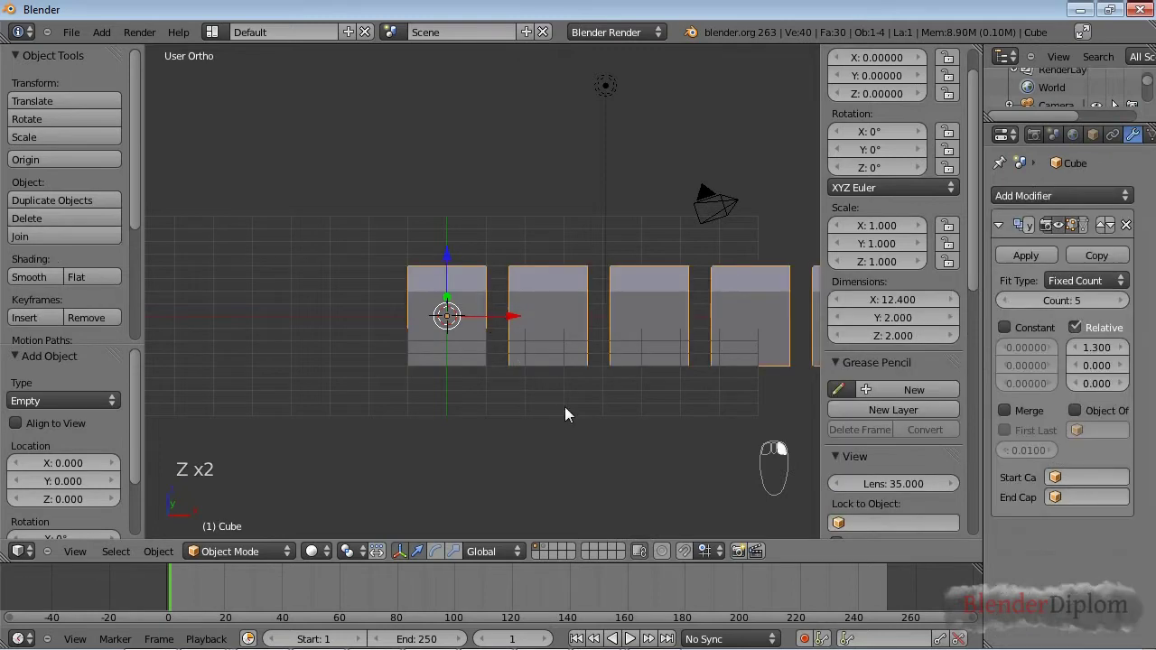
scroll(565, 407, down, 1)
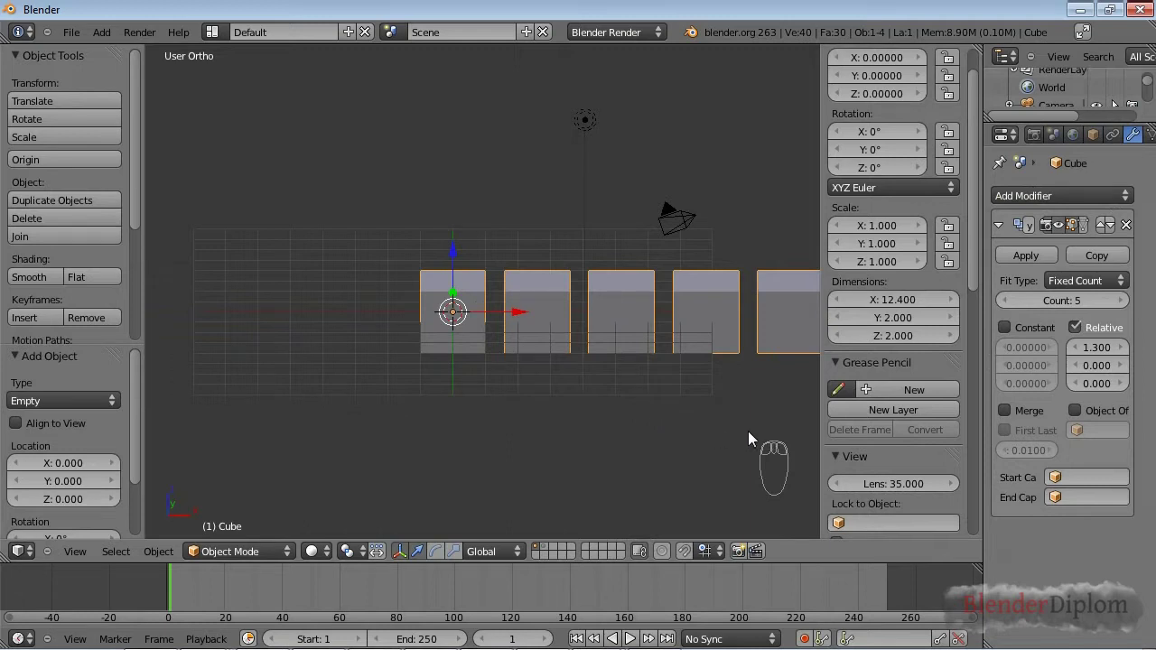
Step: Scale the arrayed cube down to 0.318
key(s)
click(553, 319)
right_click(453, 287)
right_click(513, 341)
Step: Enable Object Offset on the array and set the Empty as its offset object
click(1059, 489)
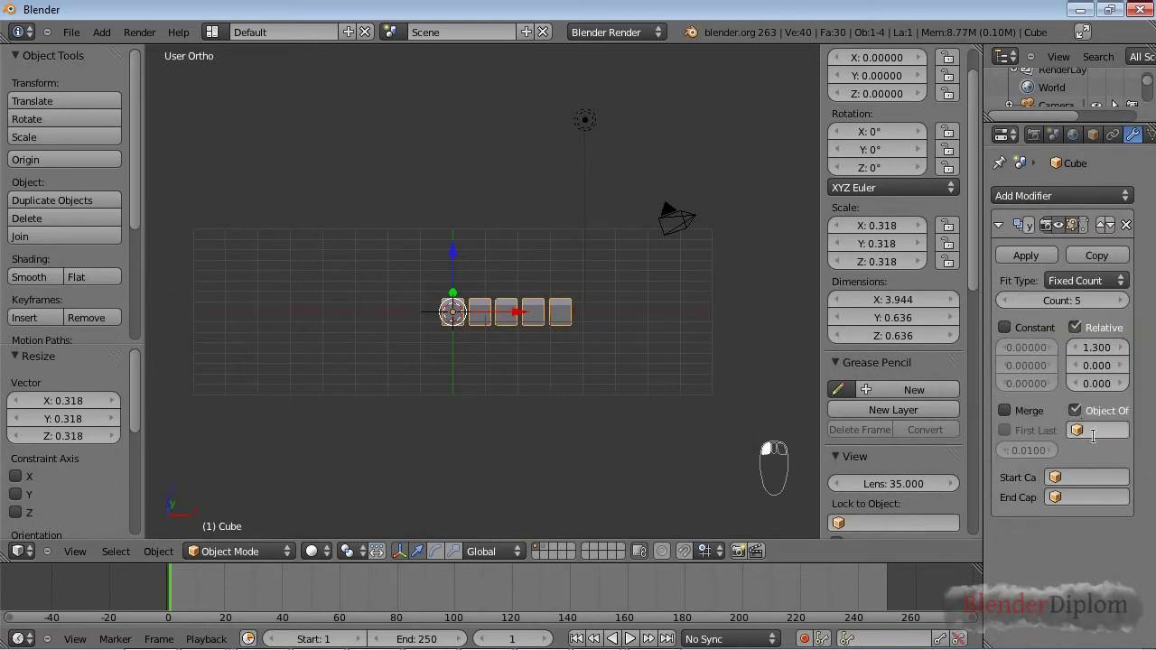
click(1072, 411)
click(1098, 430)
click(1051, 494)
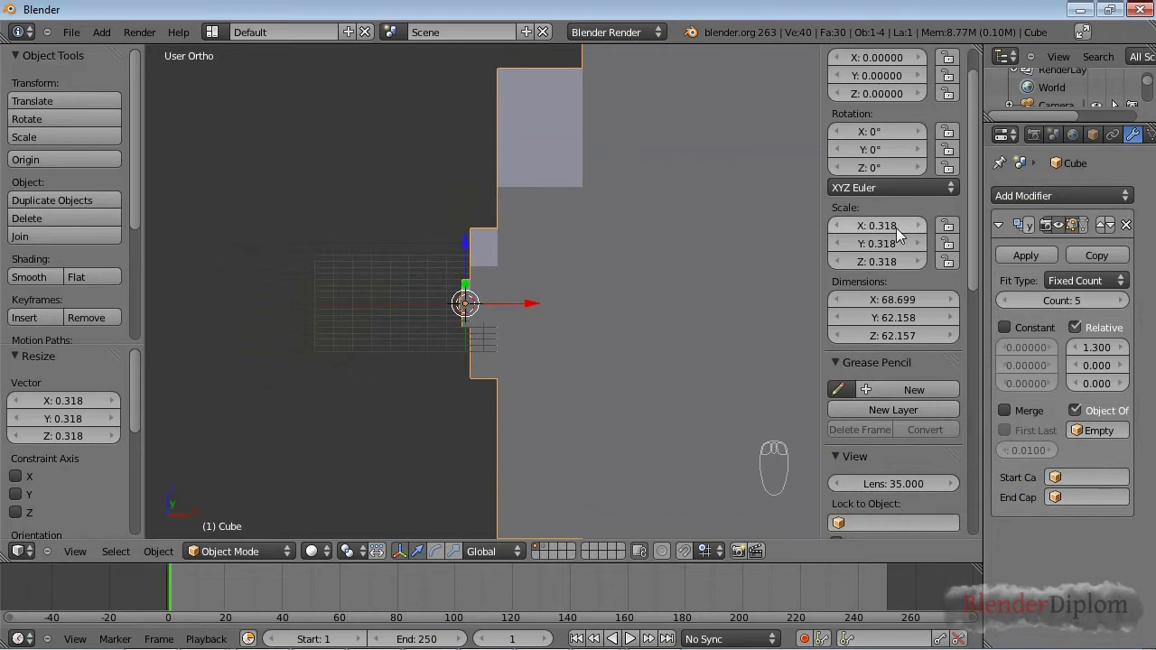
Step: Apply the cube's scale so it reads 1.000 and frame the five small cubes
right_click(444, 305)
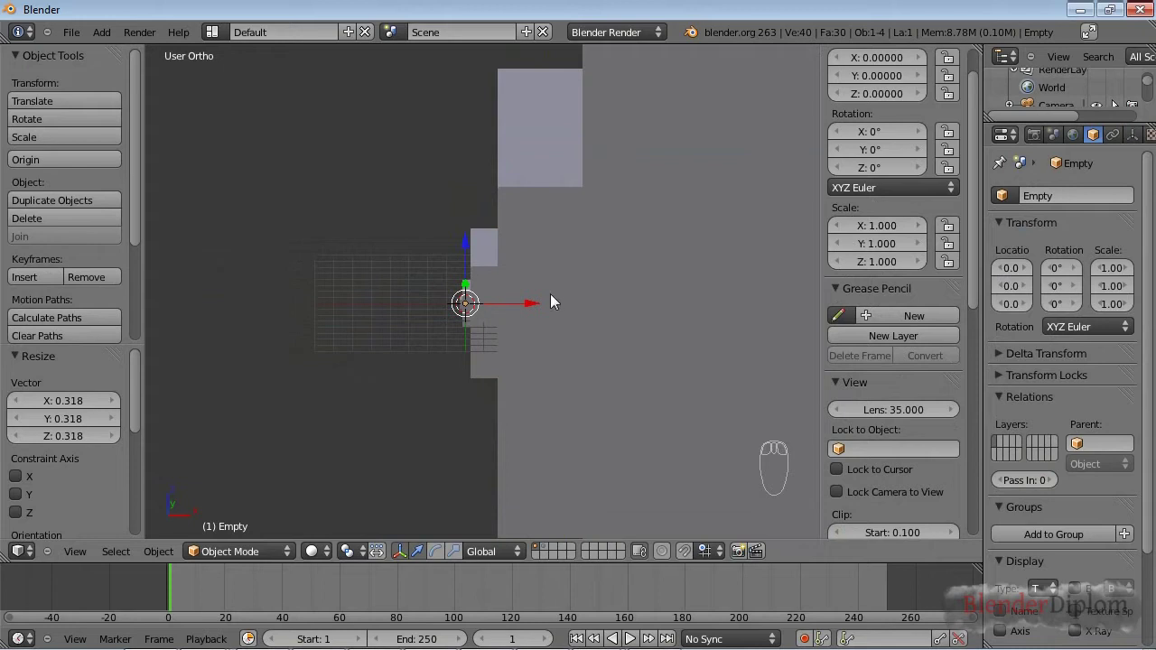
right_click(551, 294)
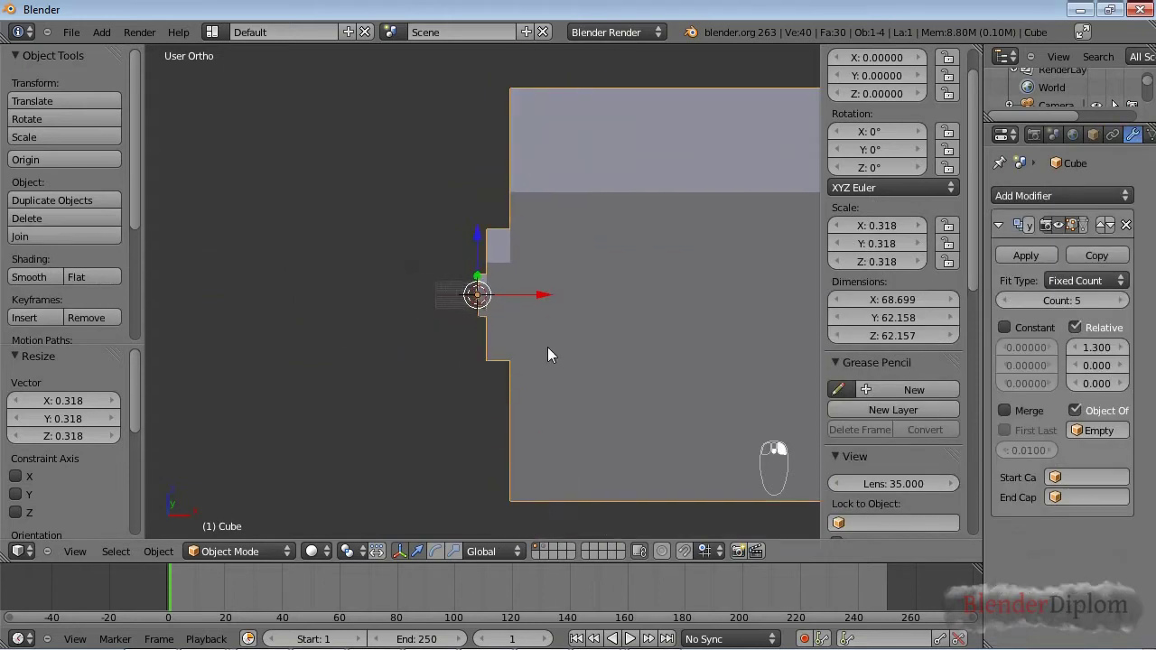
key(ctrl+a)
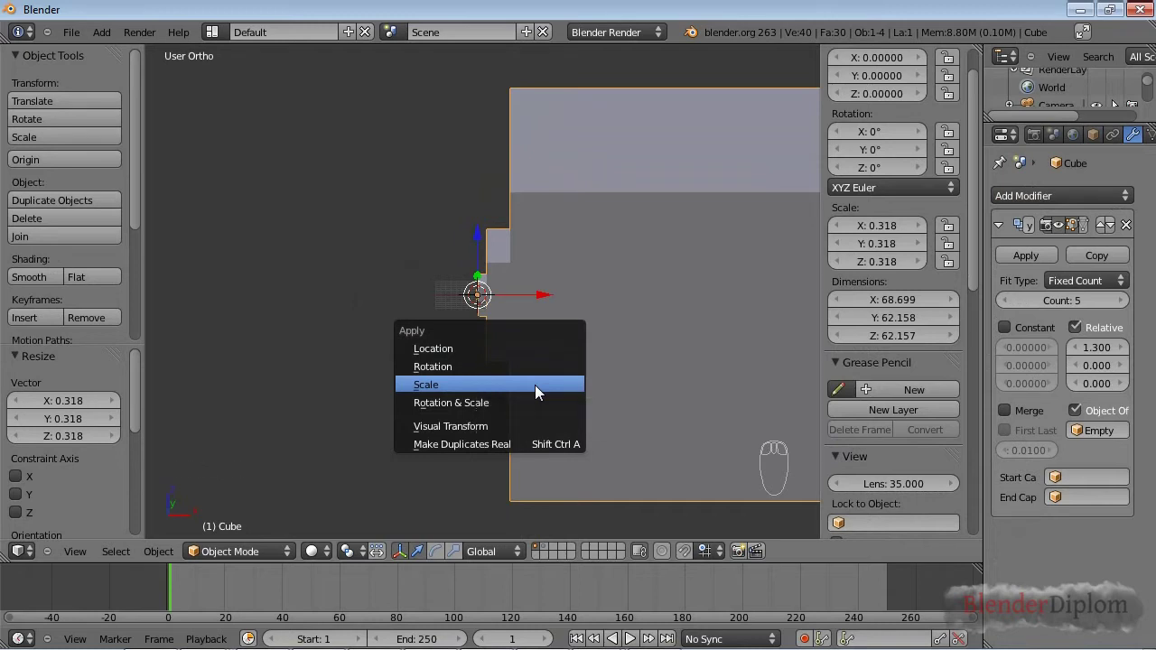
click(534, 384)
key(KP_Decimal)
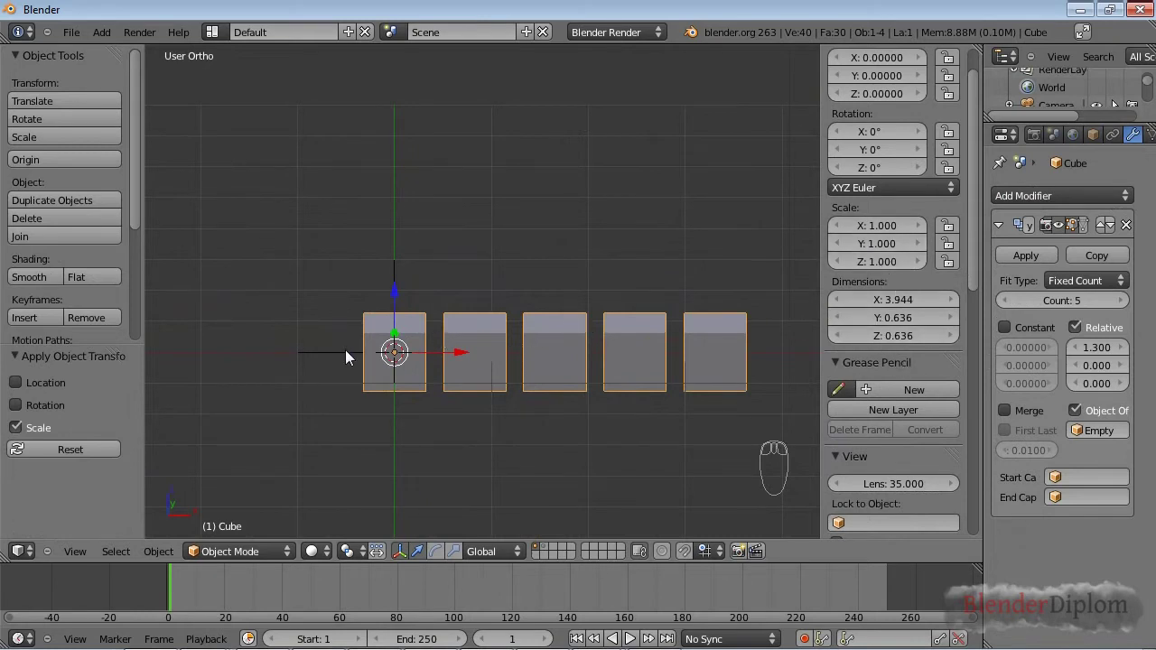
Step: In front view, move the Empty along X to spread the cubes
right_click(410, 360)
key(KP_1)
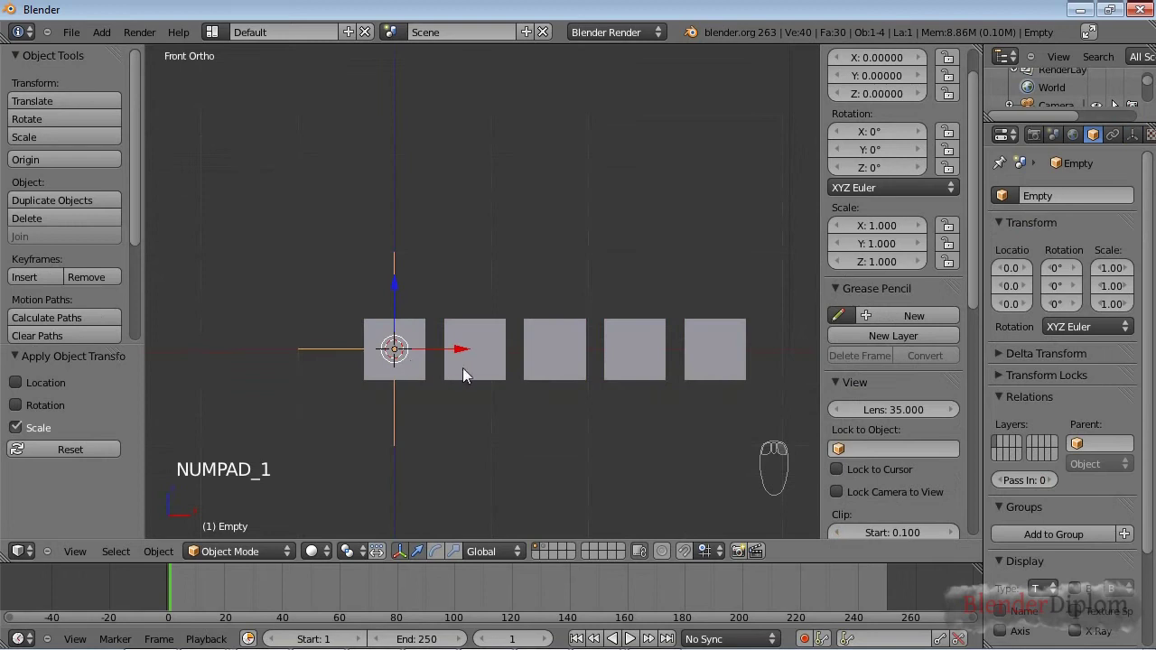
drag(462, 358, 449, 382)
Step: Turn off the array's relative offset so only the Empty spaces the cubes, then grab the Empty
right_click(417, 332)
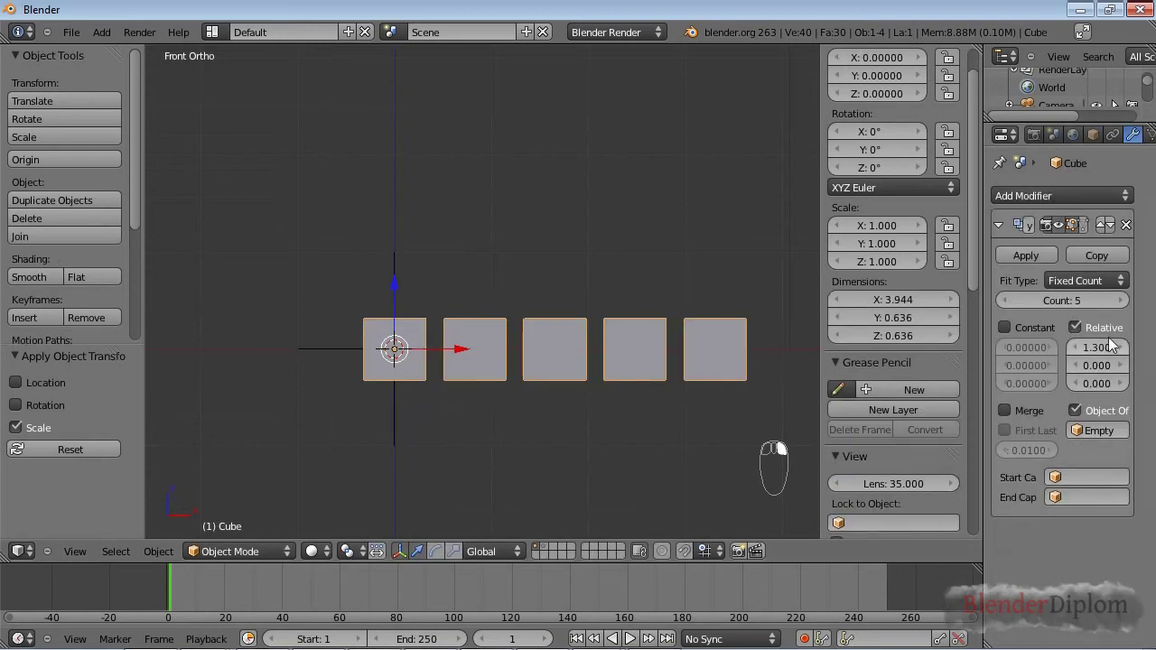
click(1075, 328)
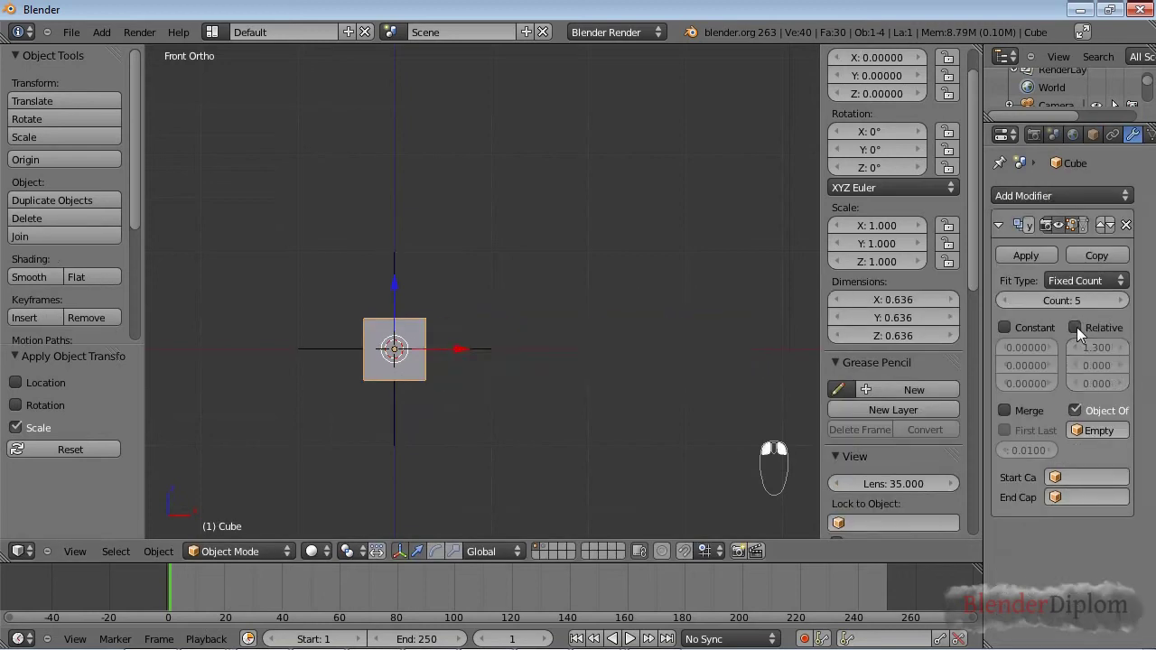
drag(468, 349, 485, 351)
right_click(485, 351)
right_click(465, 353)
key(g)
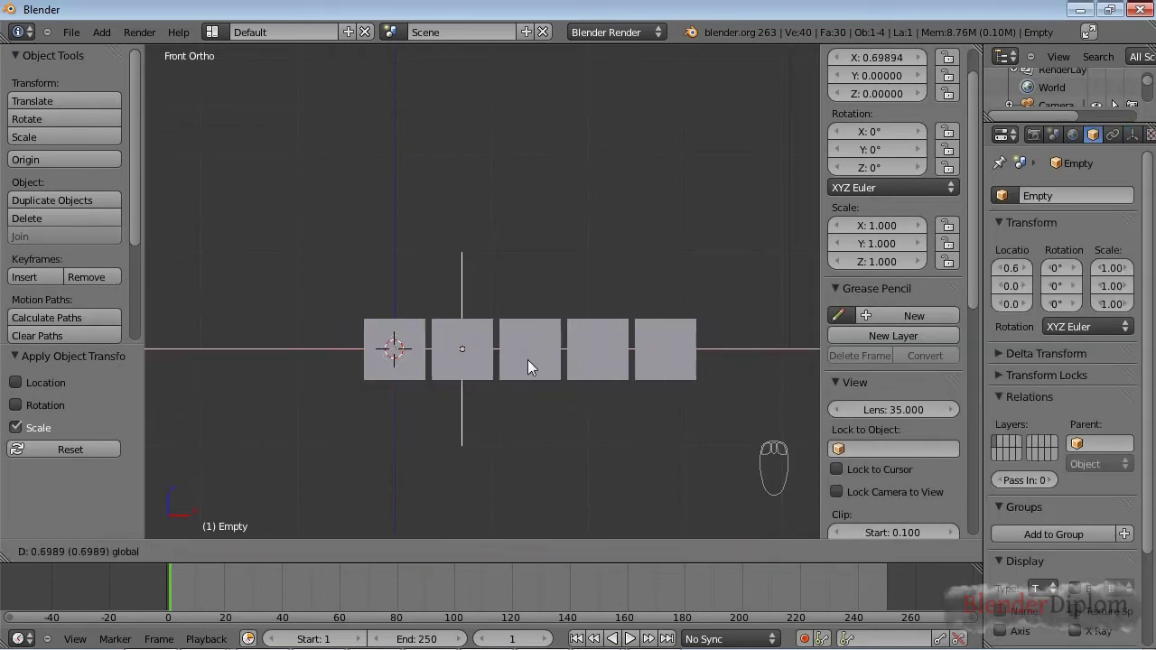
Step: Place the Empty at X 0.699, rotate it, and scale it to 0.787 to curve the array
click(528, 359)
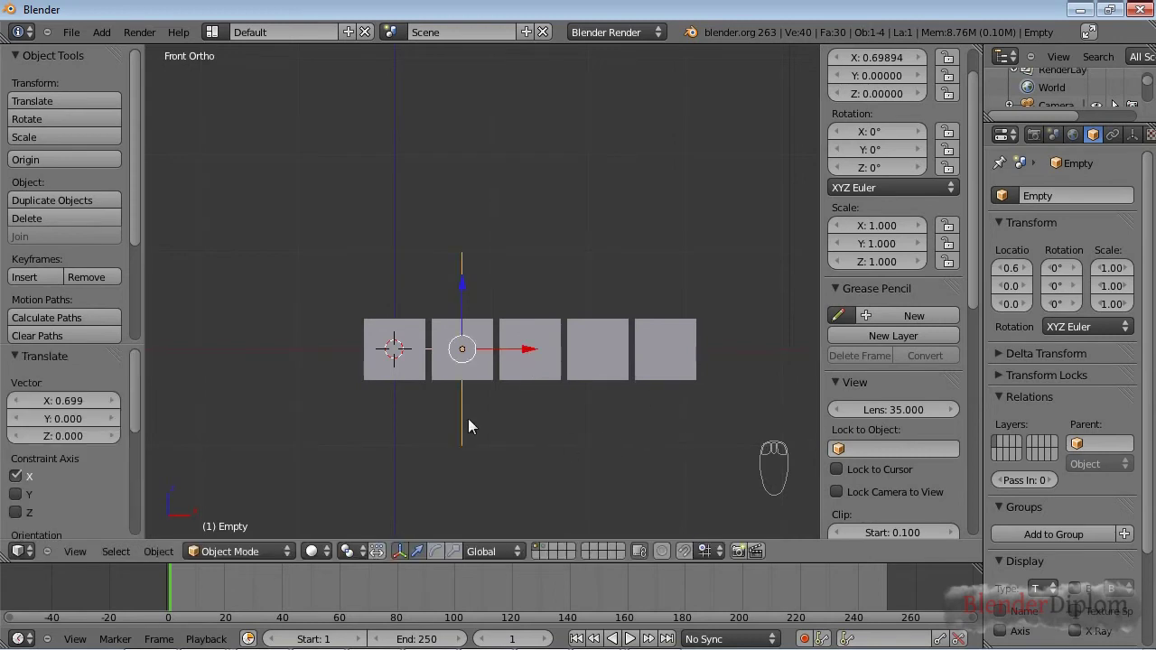
key(r)
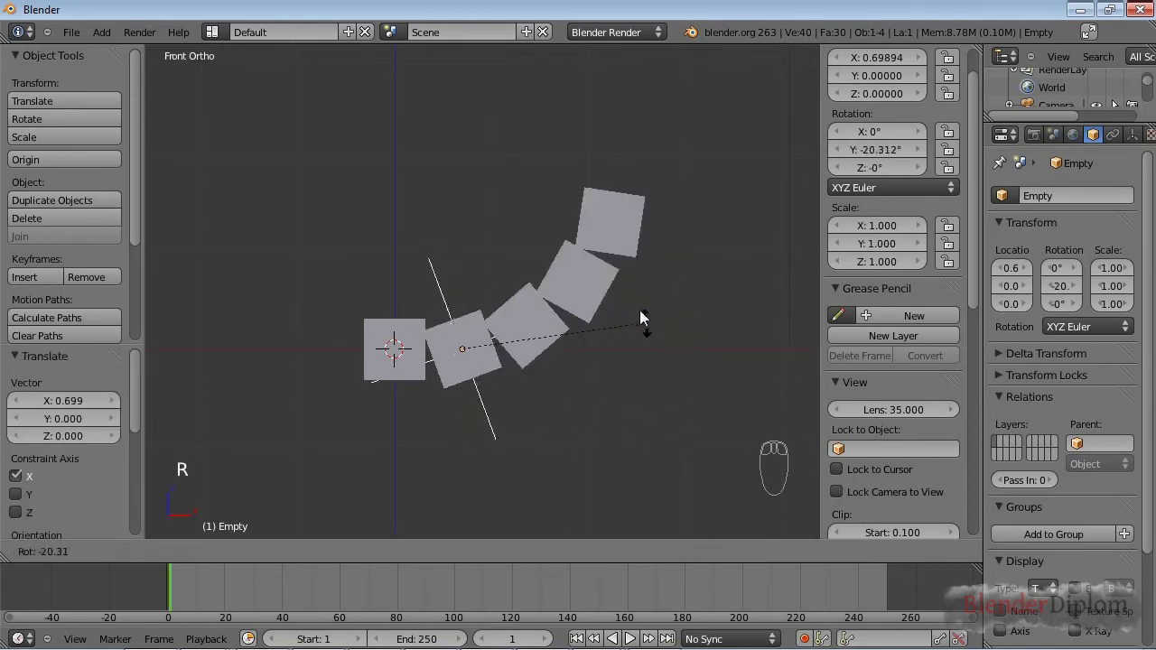
click(607, 252)
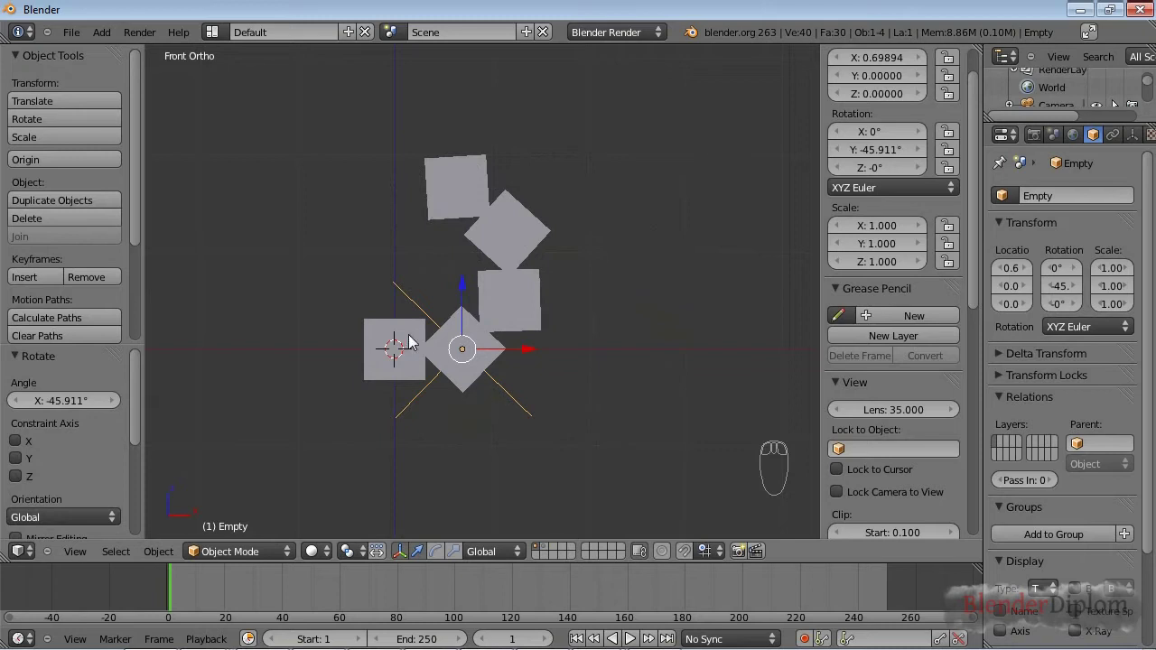
key(s)
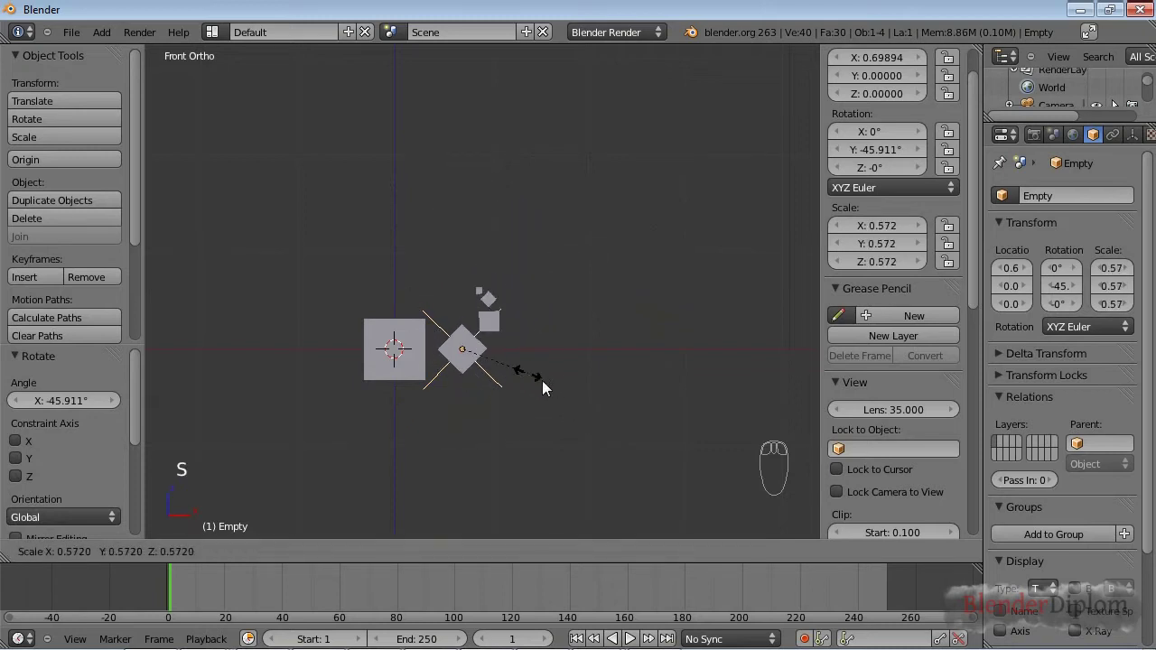
click(502, 383)
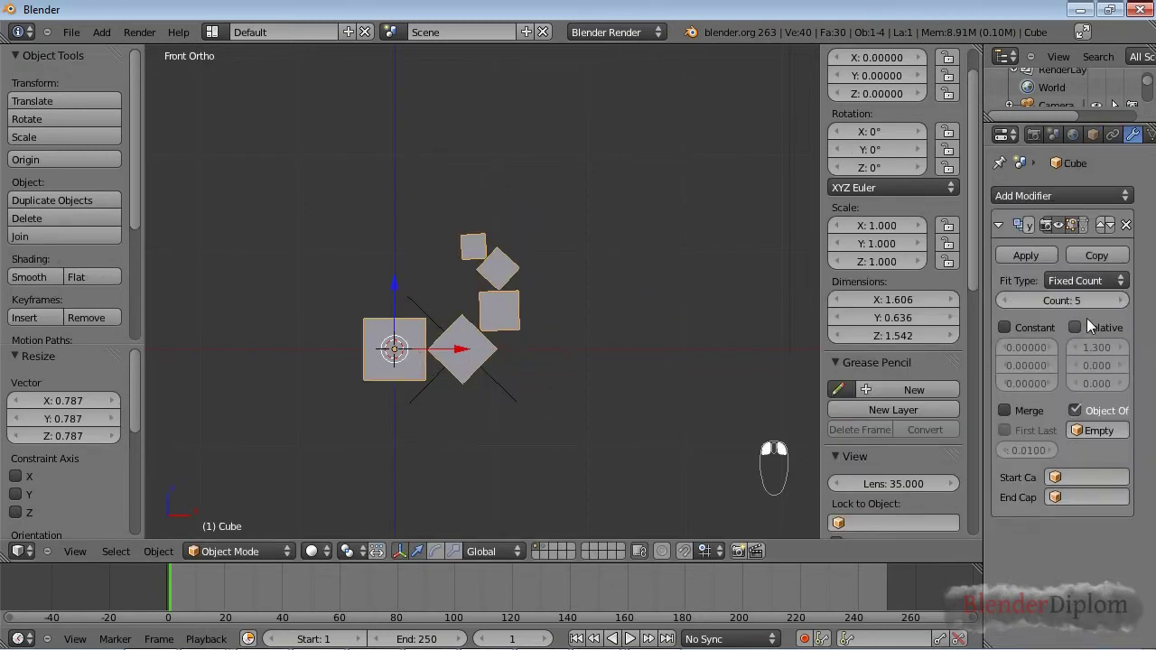
Step: Raise the array Count to 15 and move and rotate the Empty to curl it into a spiral
click(1120, 301)
click(1120, 300)
click(1120, 301)
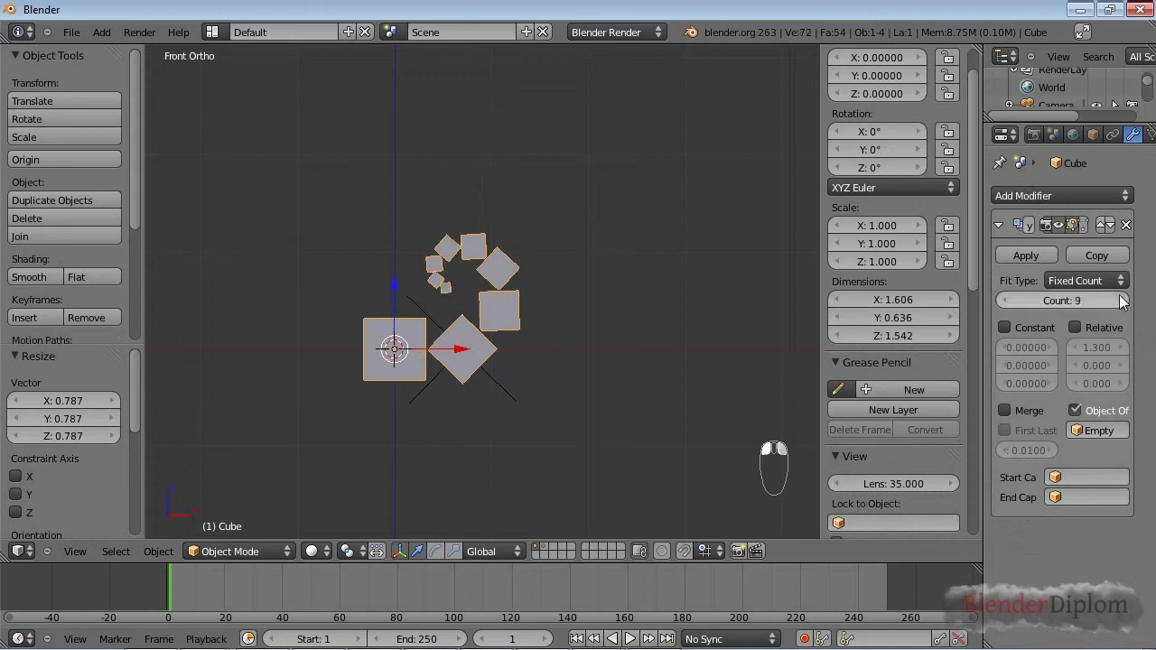
right_click(481, 378)
drag(508, 344, 497, 347)
key(r)
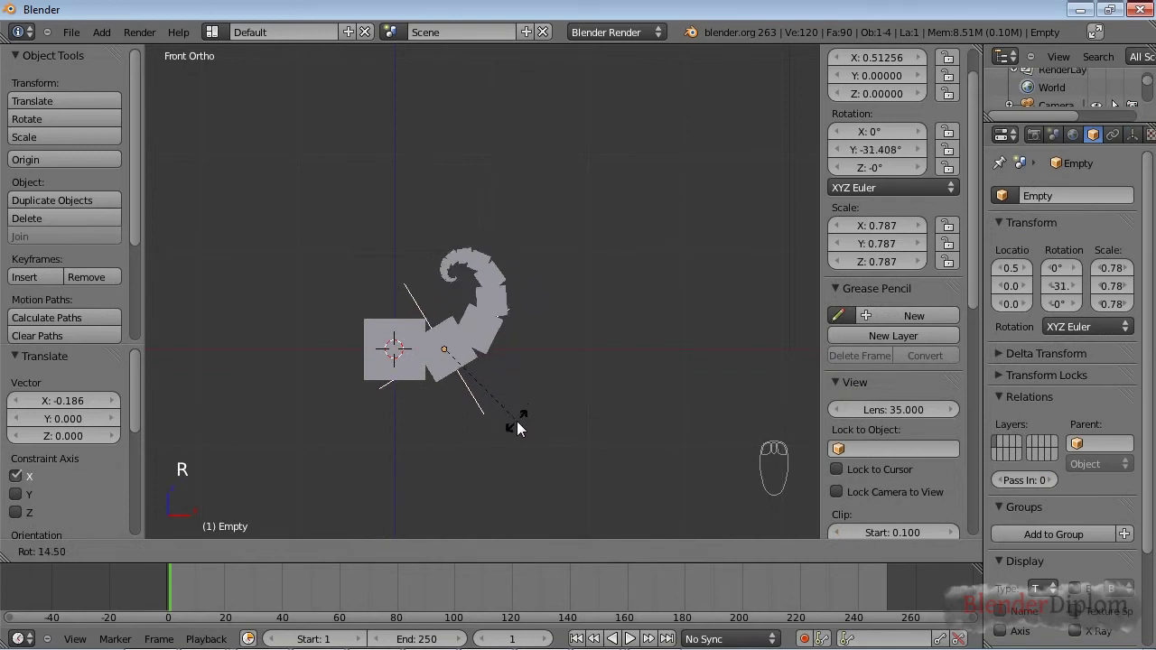
click(516, 430)
Step: In top view, add a second Array modifier to the cube
key(KP_7)
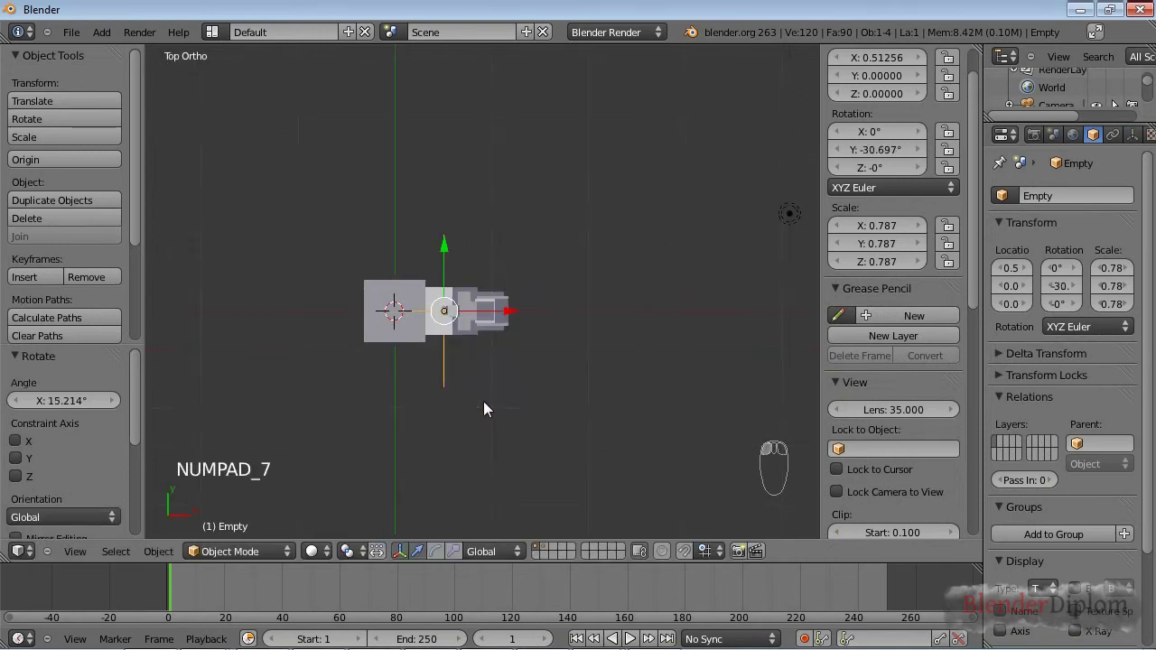
right_click(421, 294)
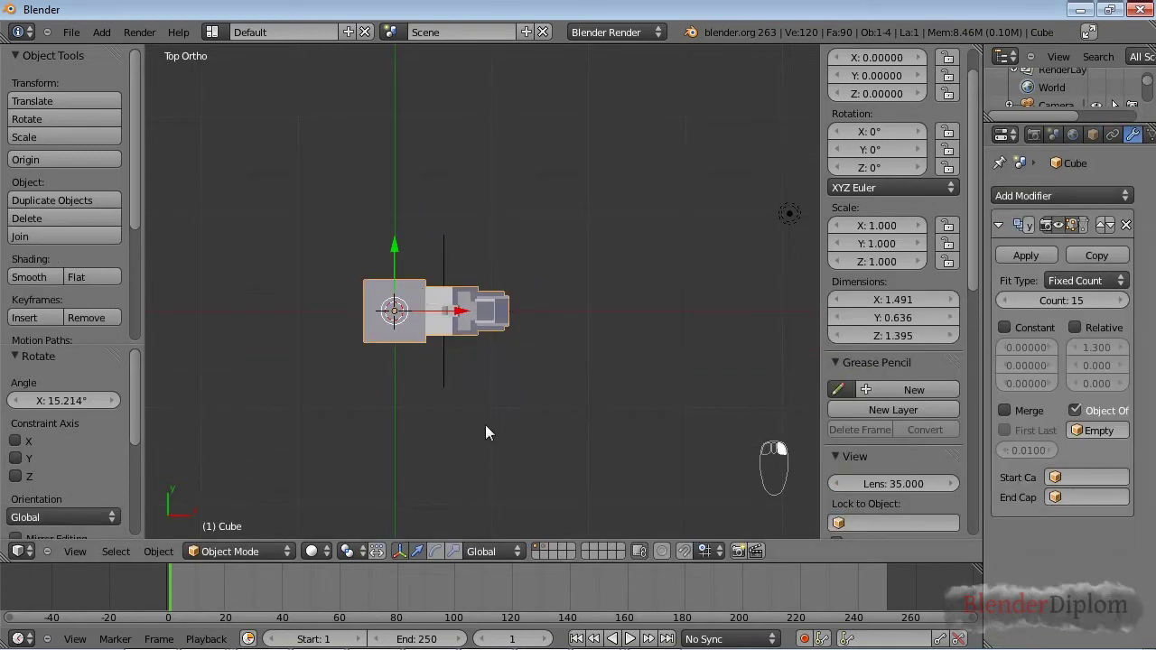
click(1040, 195)
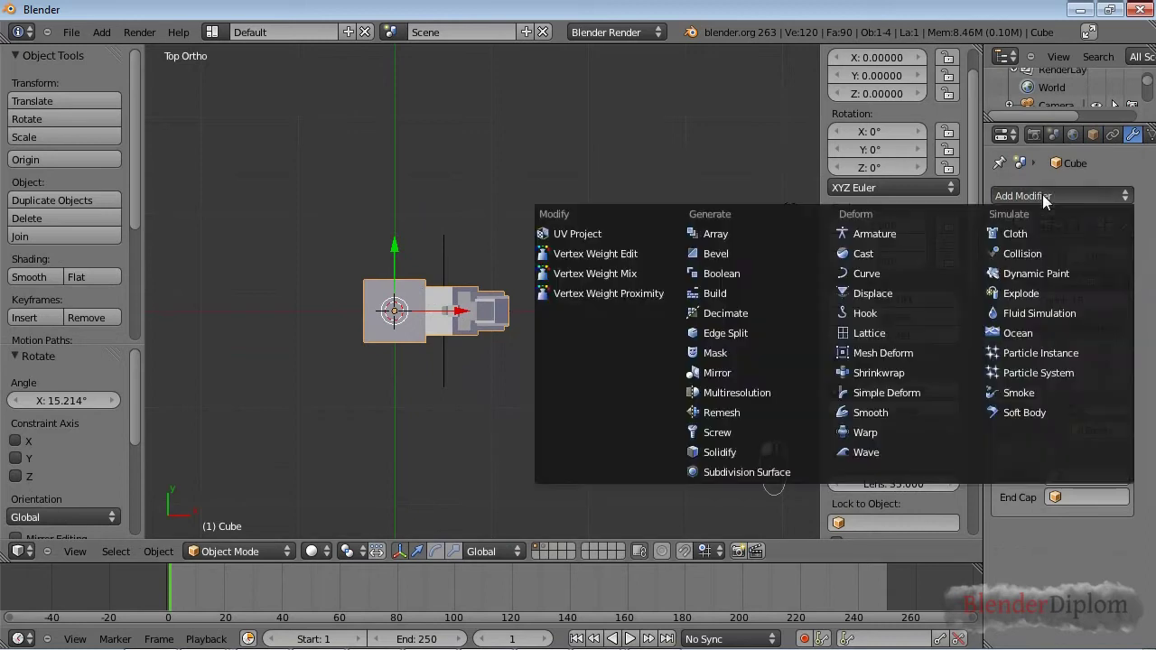
click(713, 234)
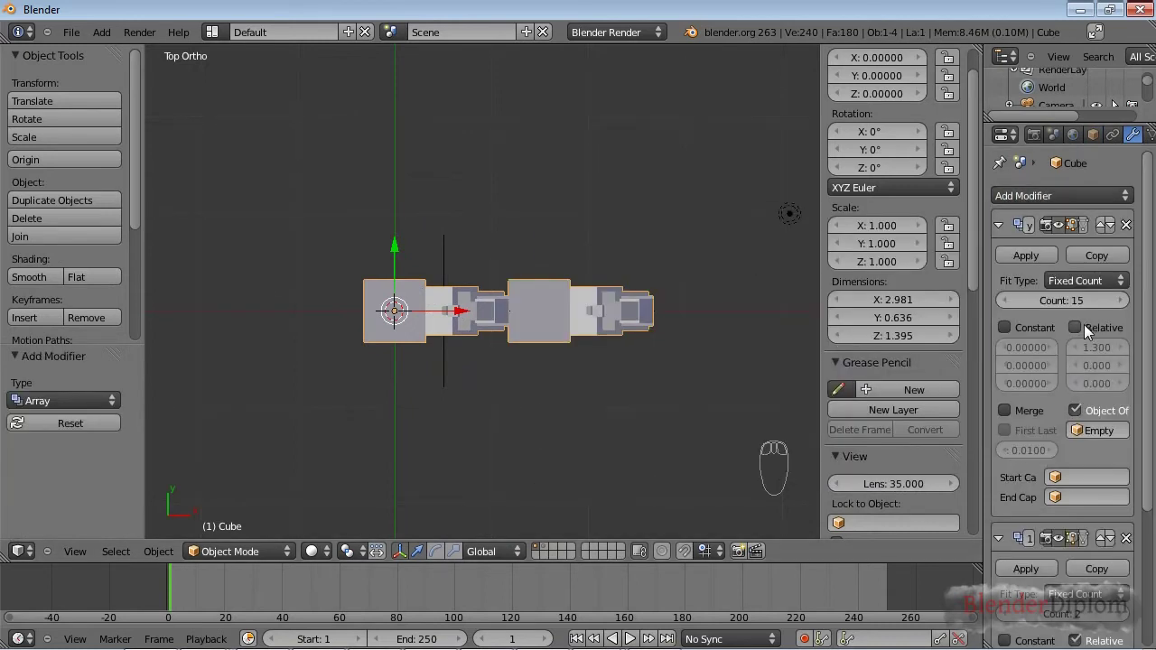
Step: Set the second array's relative offset to X 0 and Y 1.1, giving two spiral rows
scroll(1073, 465, down, 5)
click(1084, 453)
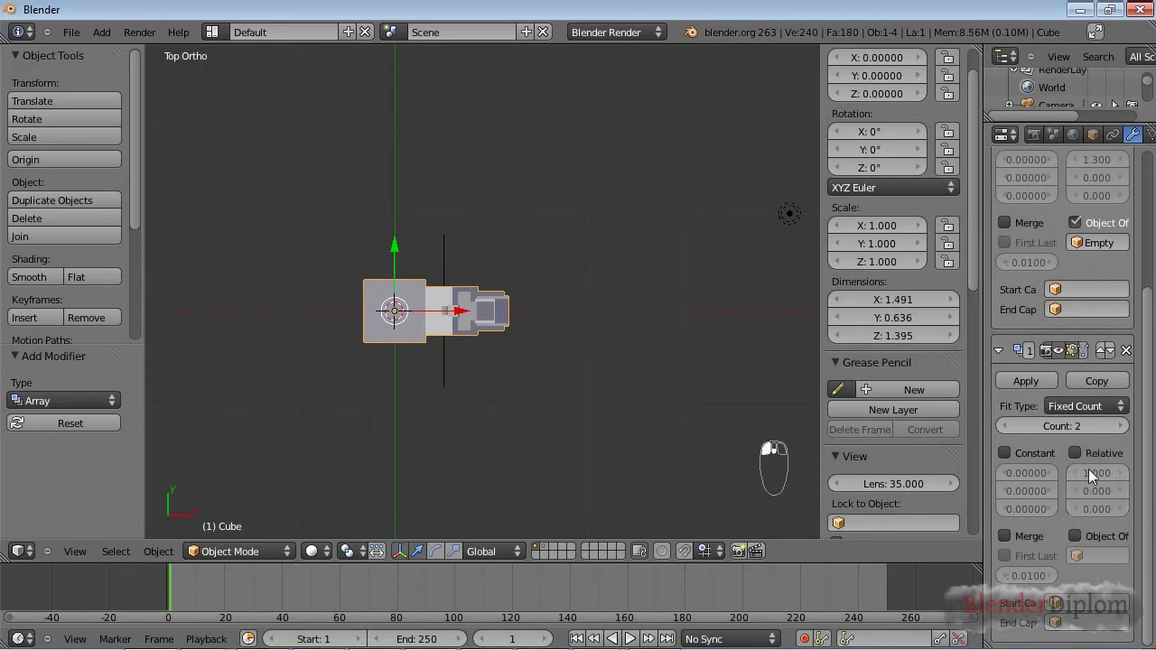
click(1079, 454)
click(1089, 473)
text(0)
key(Tab)
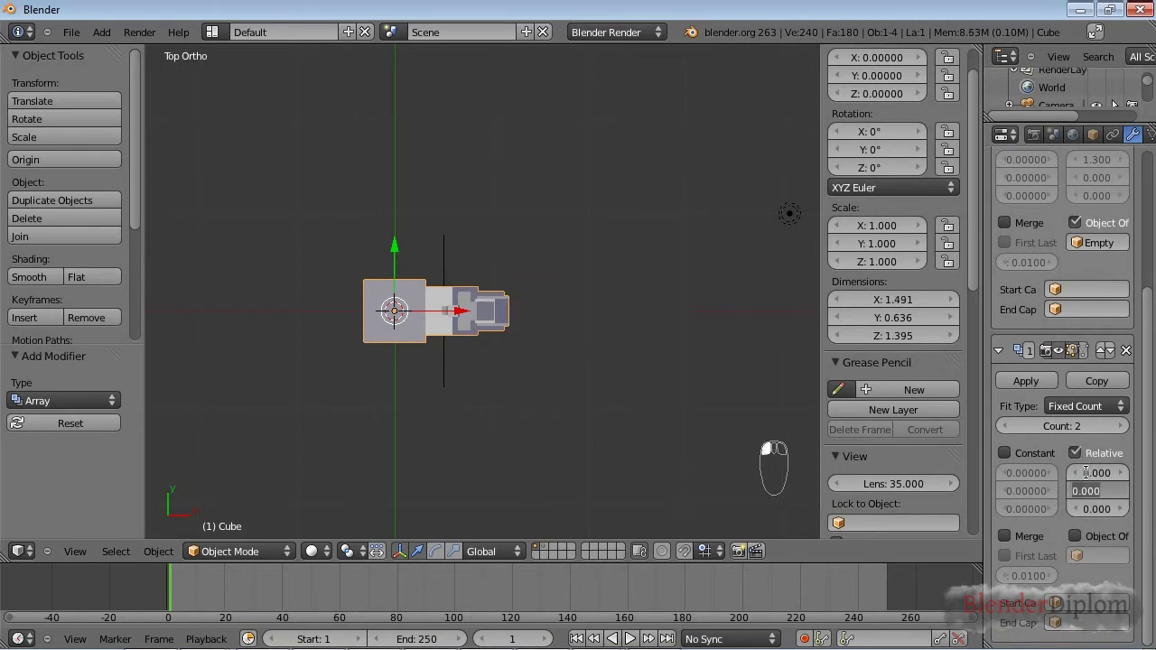
text(1)
key(Return)
ctrl+scroll(1092, 488, up, 1)
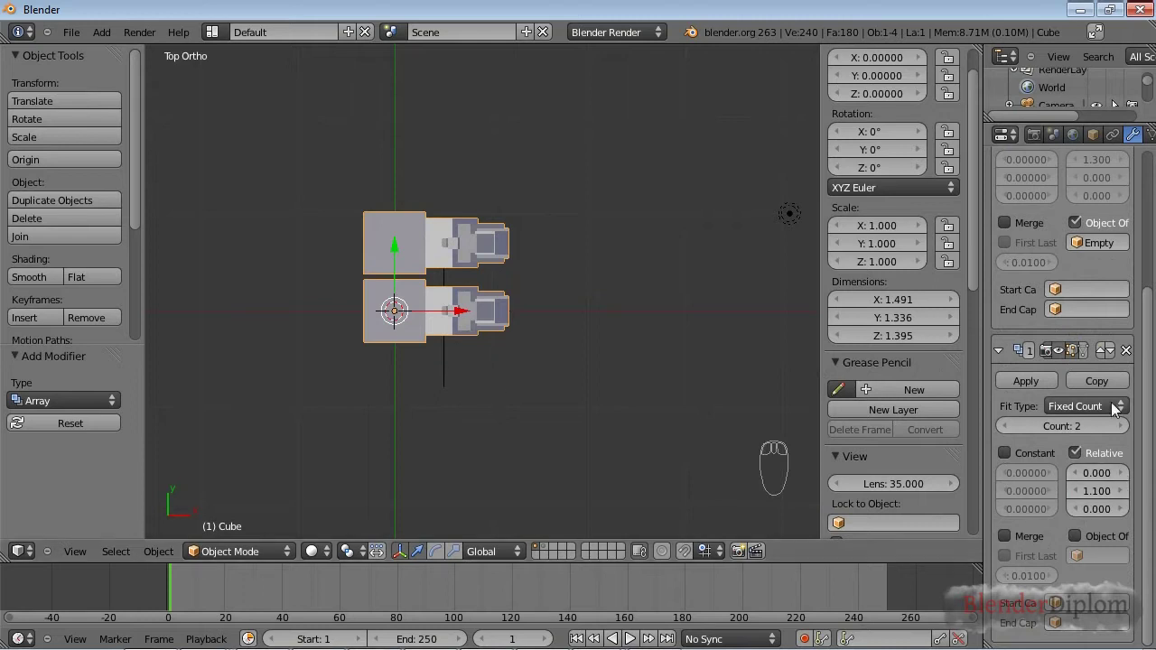
middle_drag(424, 358, 415, 214)
Step: Add a second Empty and make Empty.001 the second array's offset object, relative offset off
key(KP_7)
key(shift+a)
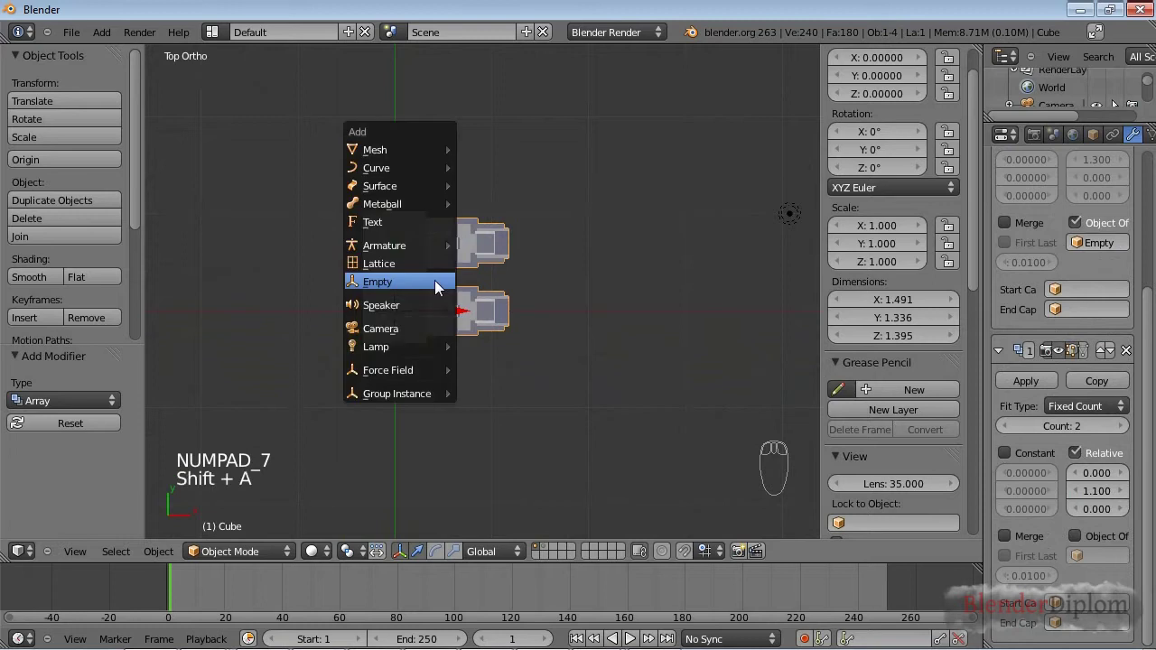
click(434, 280)
right_click(514, 268)
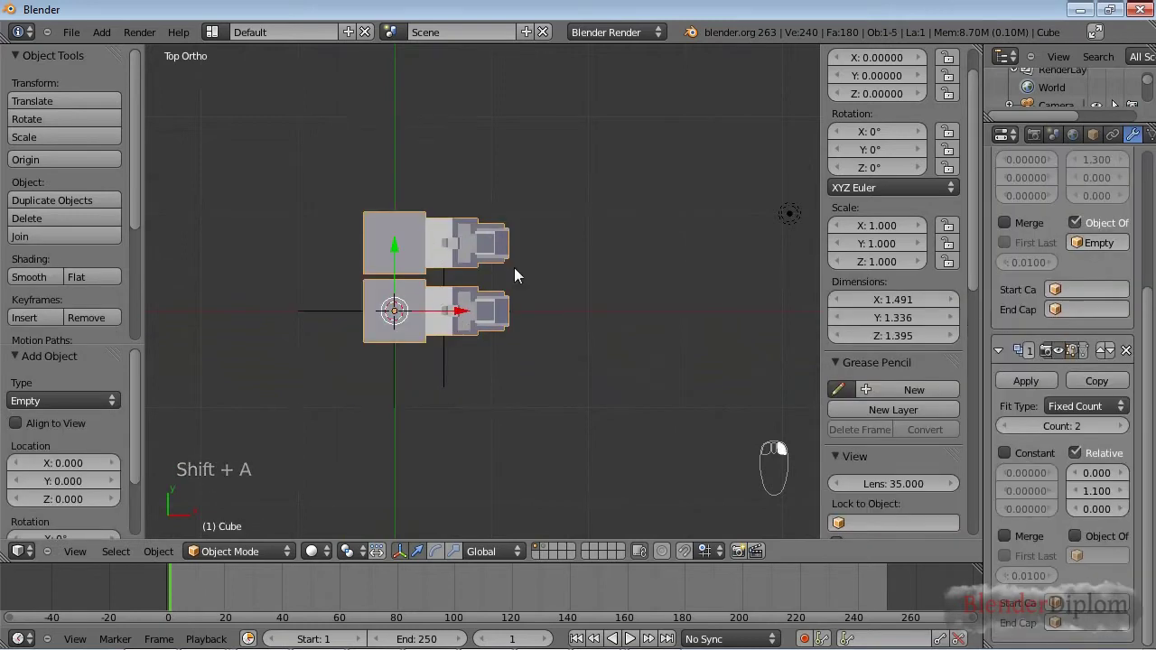
click(1077, 457)
click(1079, 554)
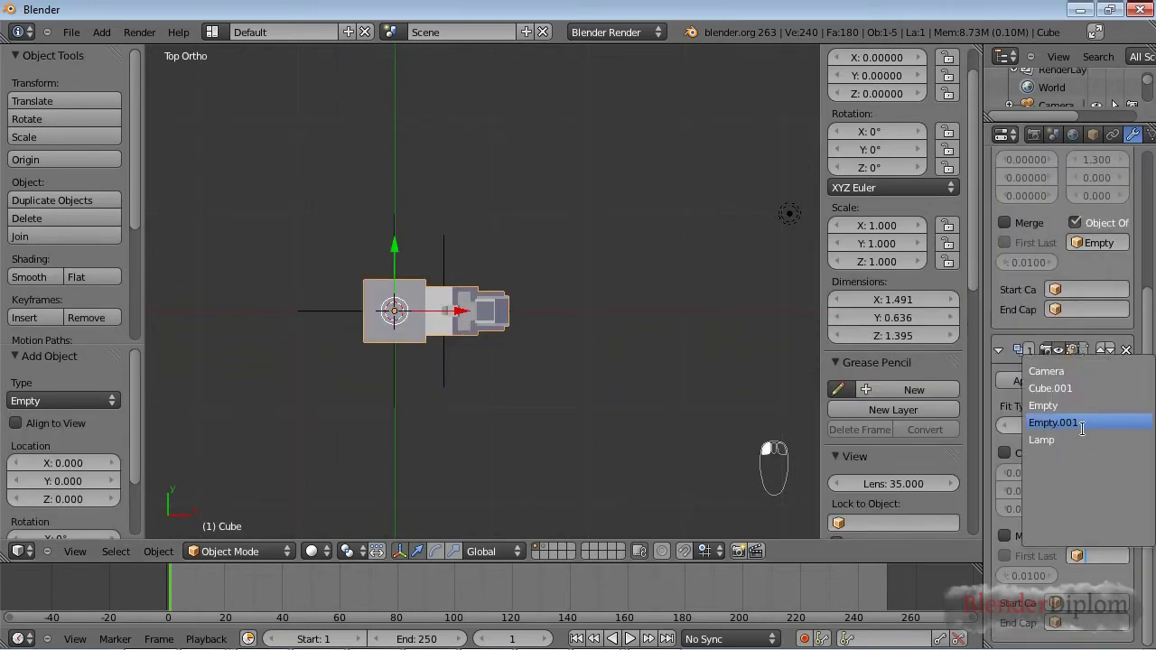
click(1053, 423)
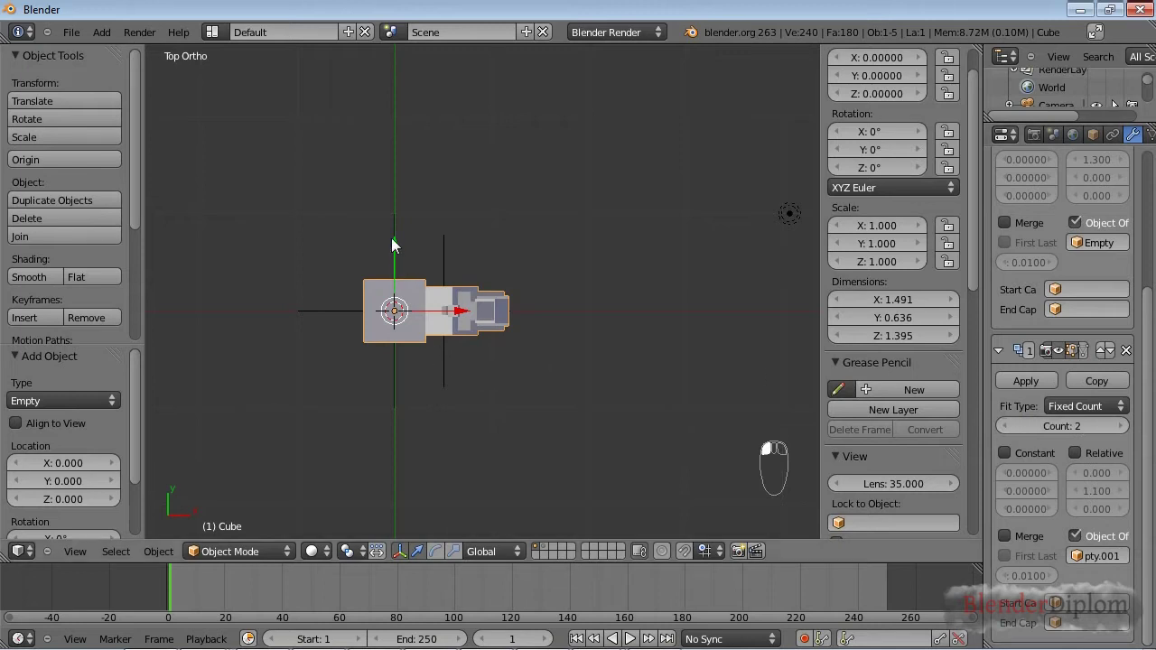
Step: Rotate Empty.001 by 90 degrees and raise the second array's Count to 4
right_click(394, 388)
text(r90)
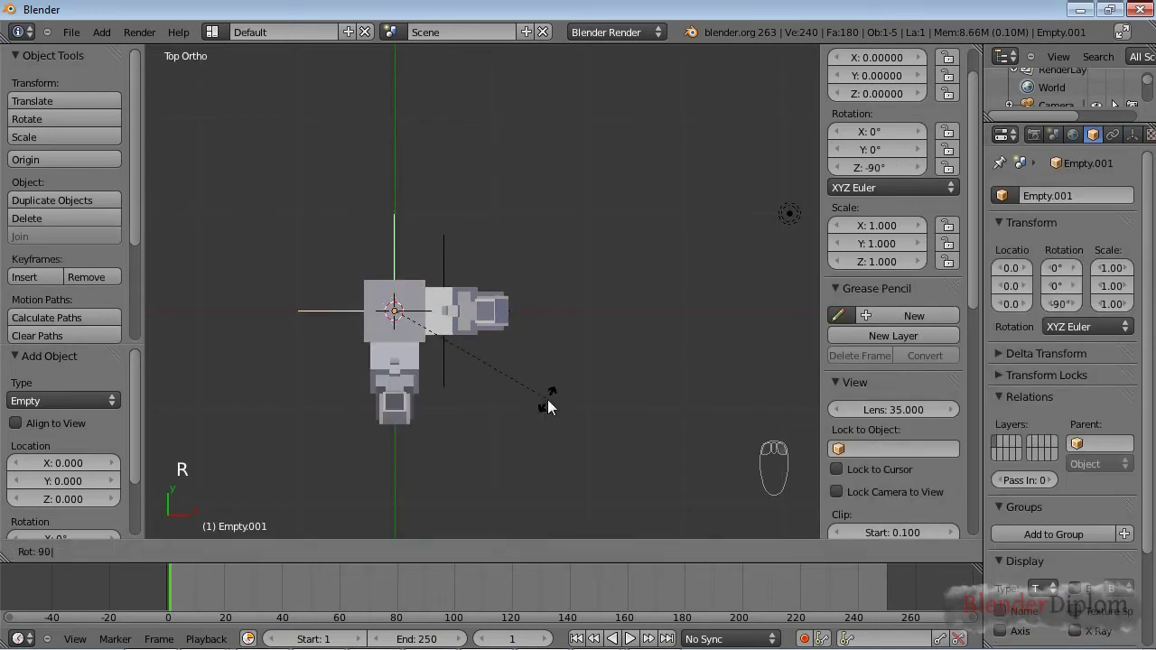
key(Return)
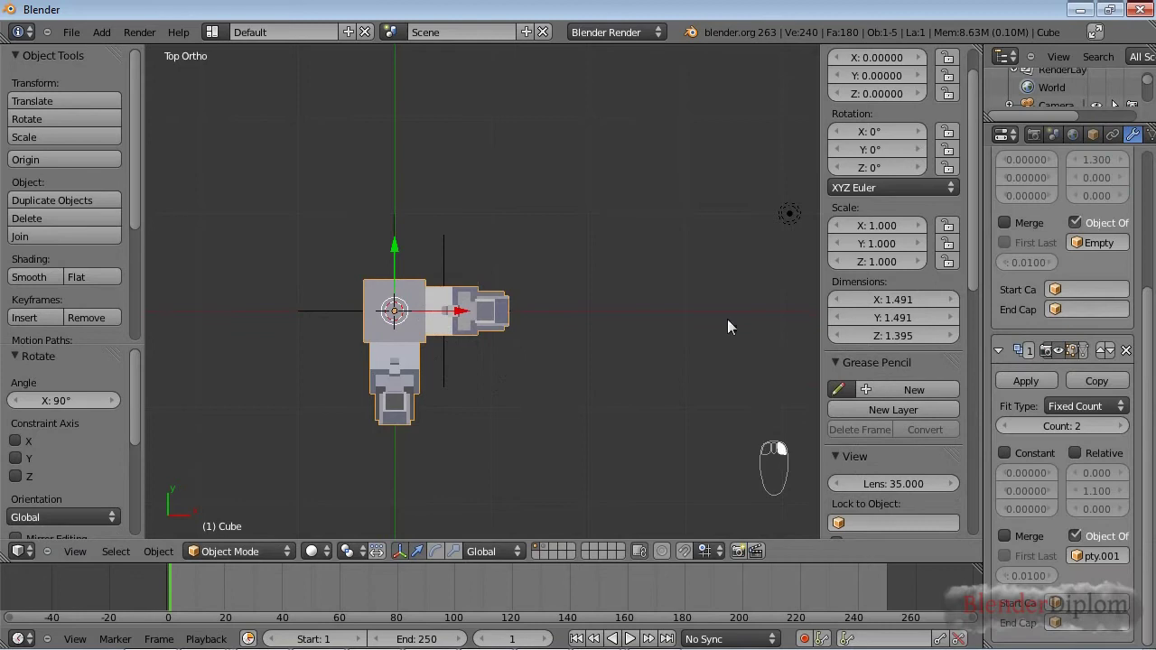
click(1121, 425)
click(1120, 425)
Step: Orbit around the four-way spiral model and trial-rotate the first Empty without committing
middle_drag(592, 289, 562, 334)
key(KP_1)
key(KP_7)
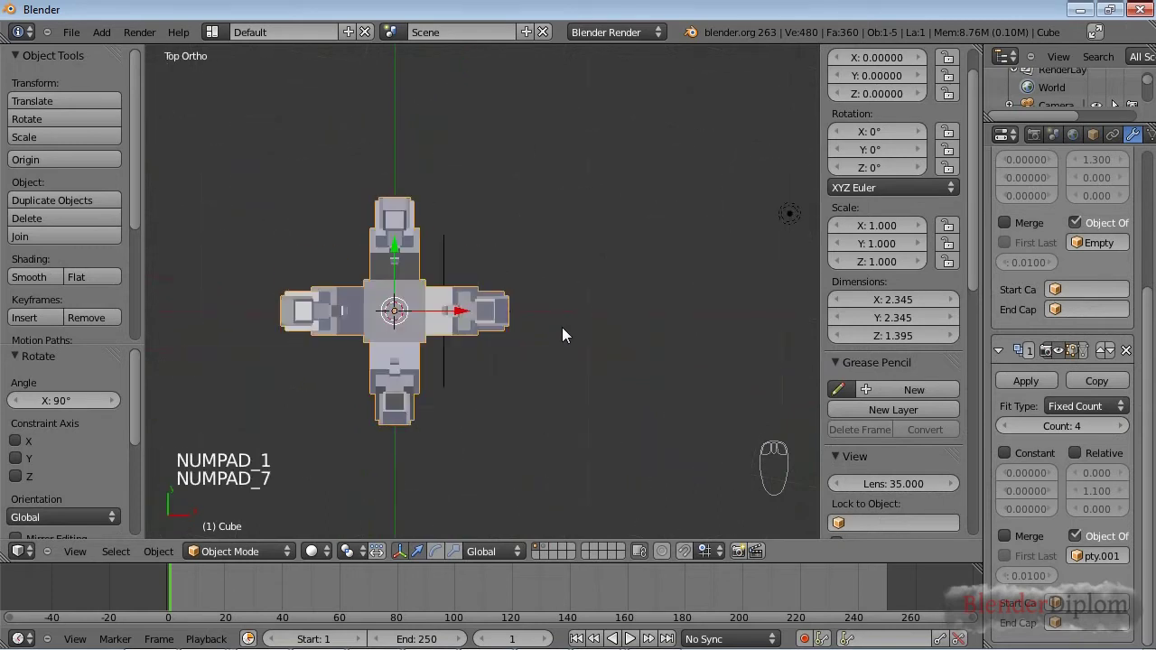
middle_drag(420, 441, 426, 258)
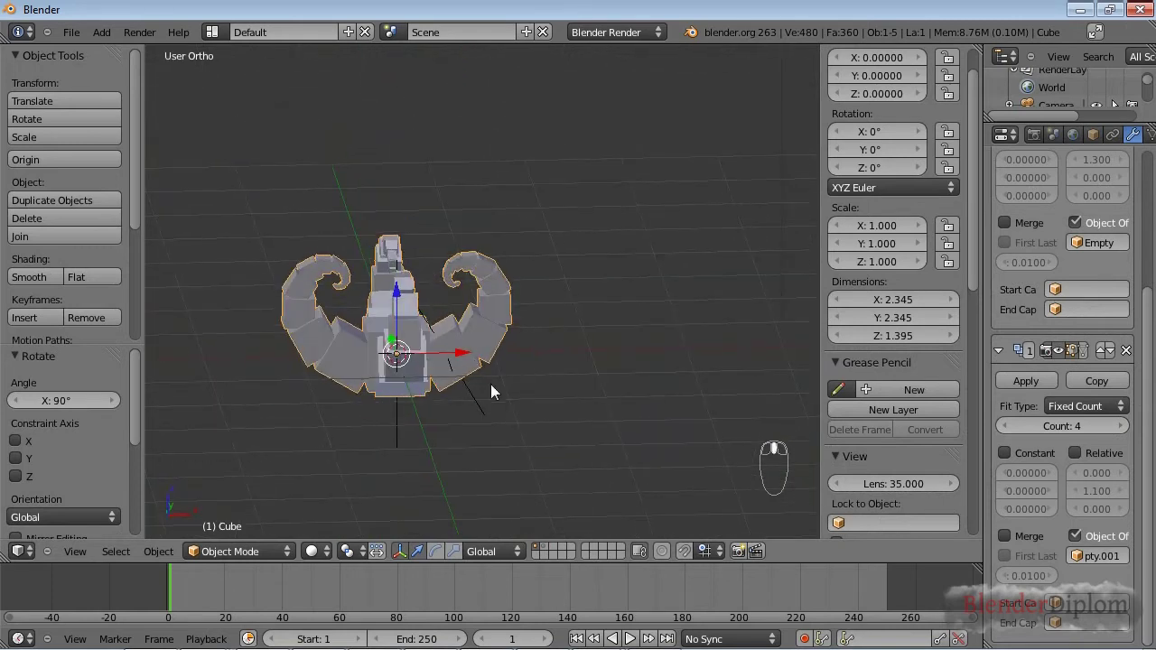
right_click(468, 438)
key(r)
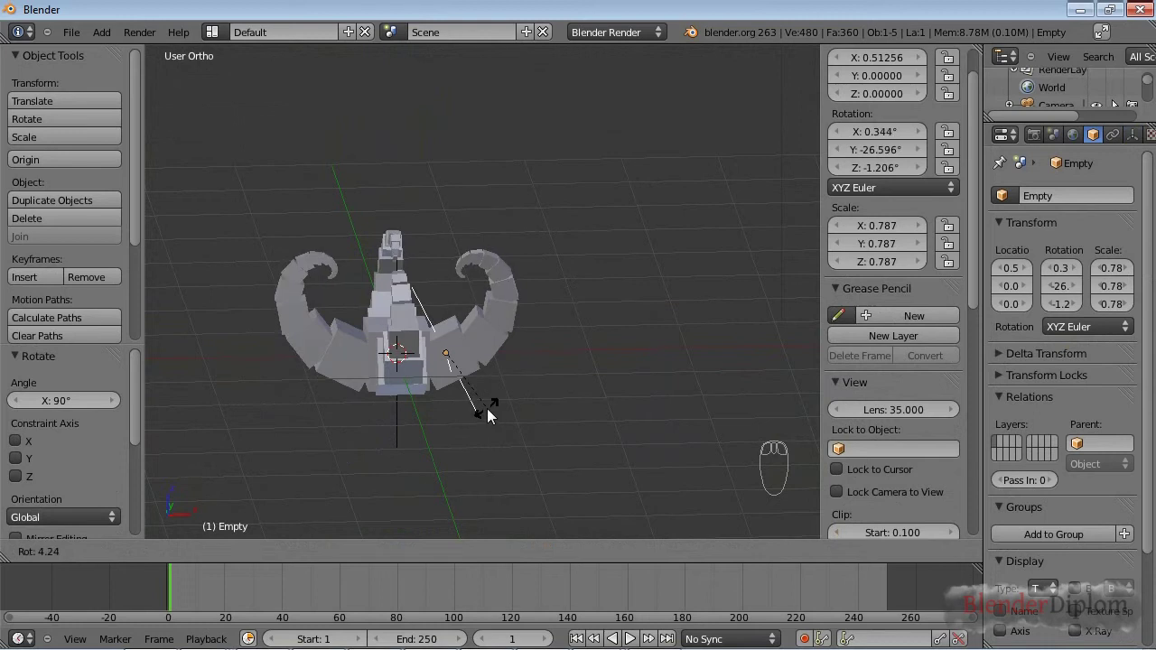
right_click(465, 370)
Step: View the curling array from top, front and an oblique angle, leaving Empty.001 unrotated
right_click(393, 301)
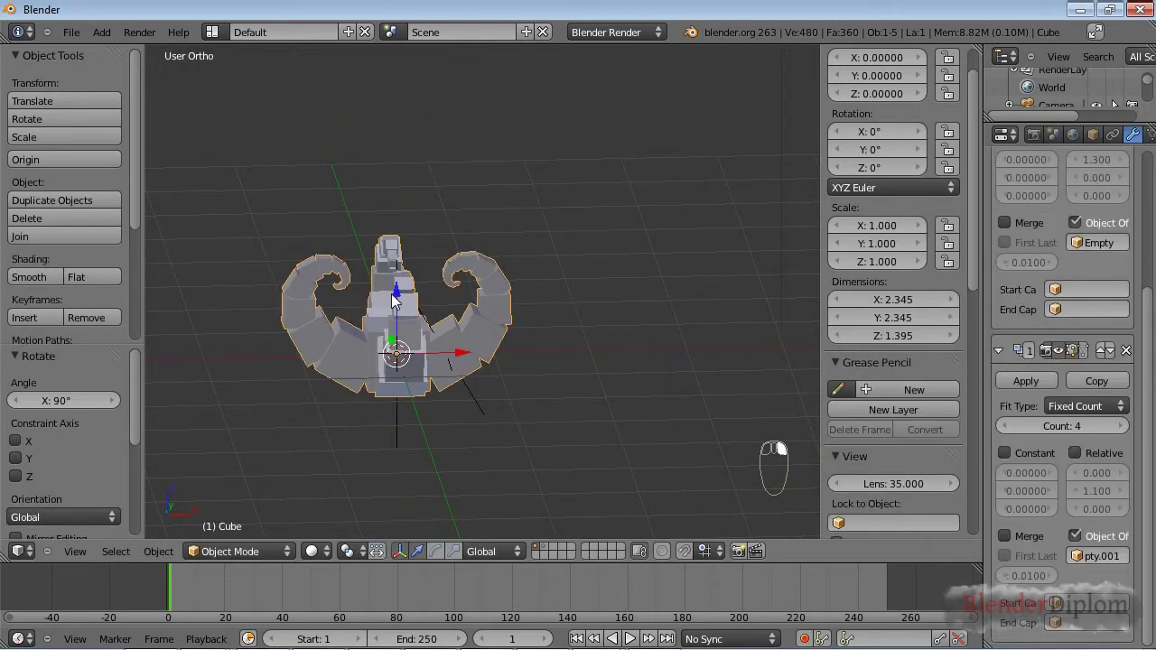
key(KP_7)
right_click(395, 304)
middle_drag(395, 304, 512, 388)
key(r)
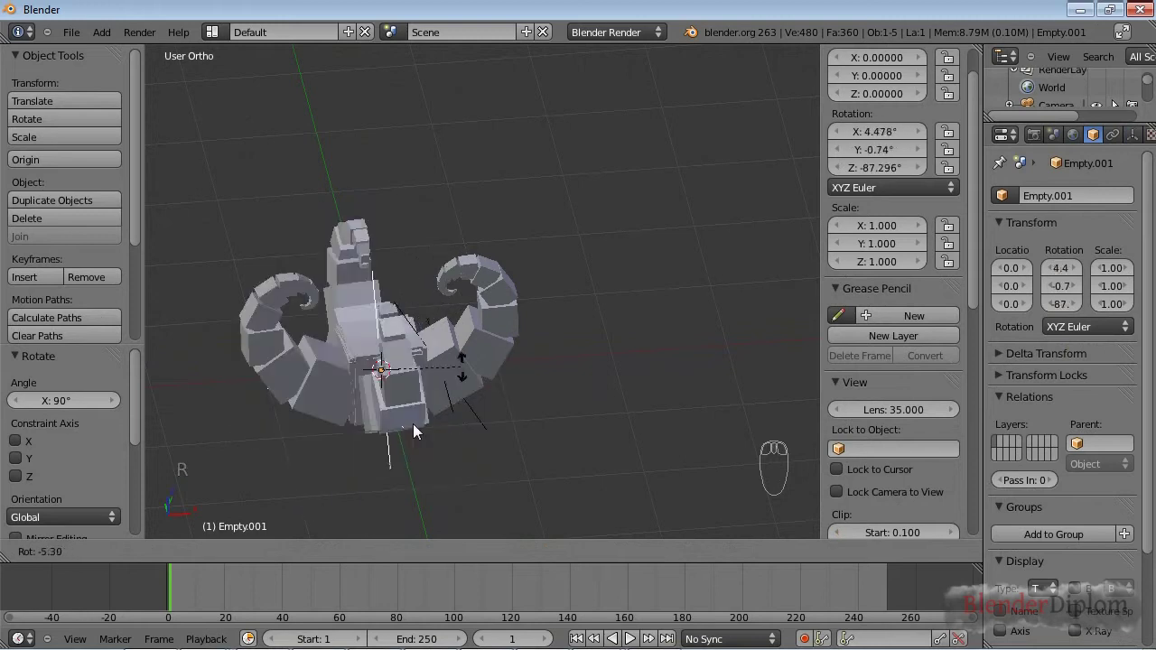
right_click(449, 337)
key(KP_7)
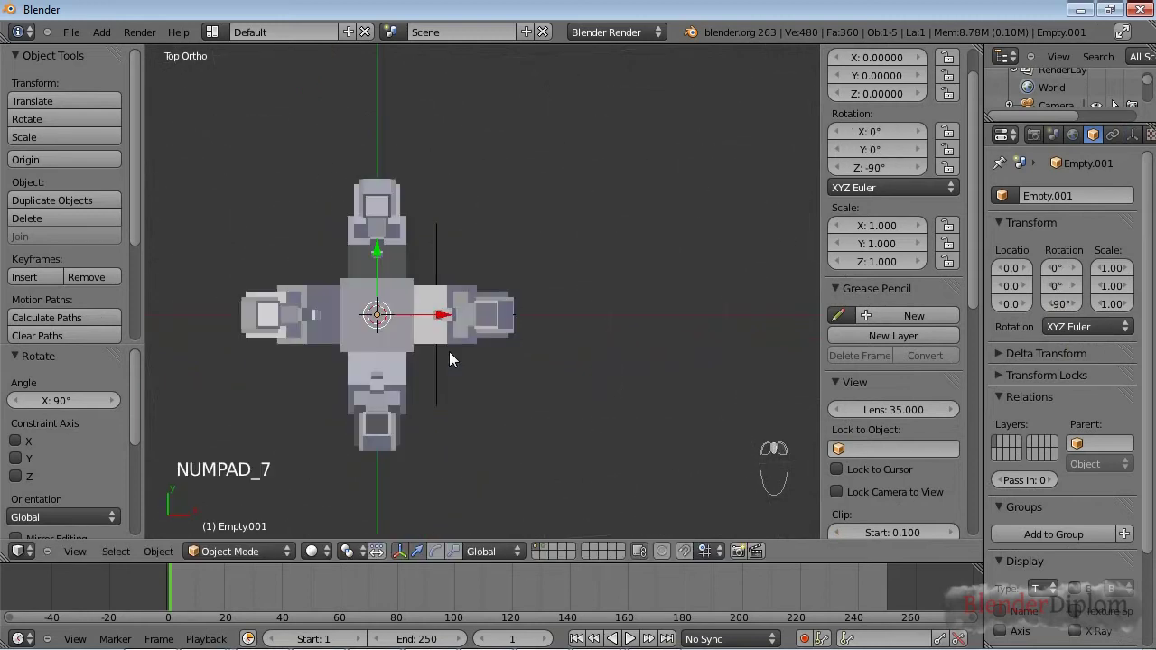
key(KP_1)
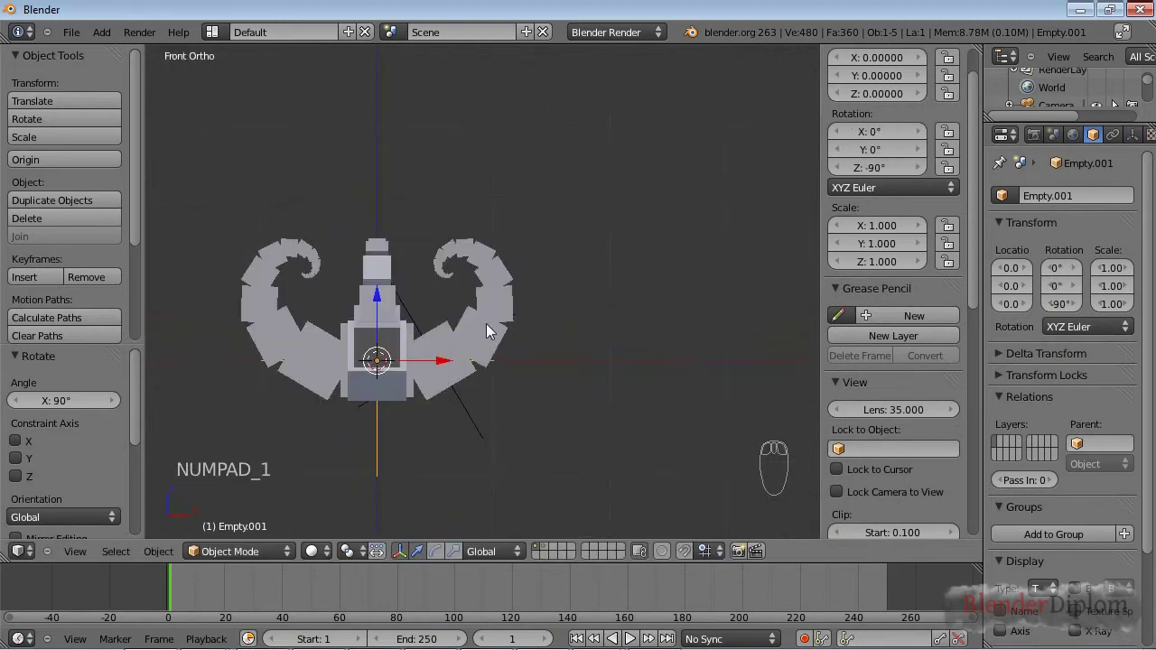
middle_drag(546, 329, 476, 395)
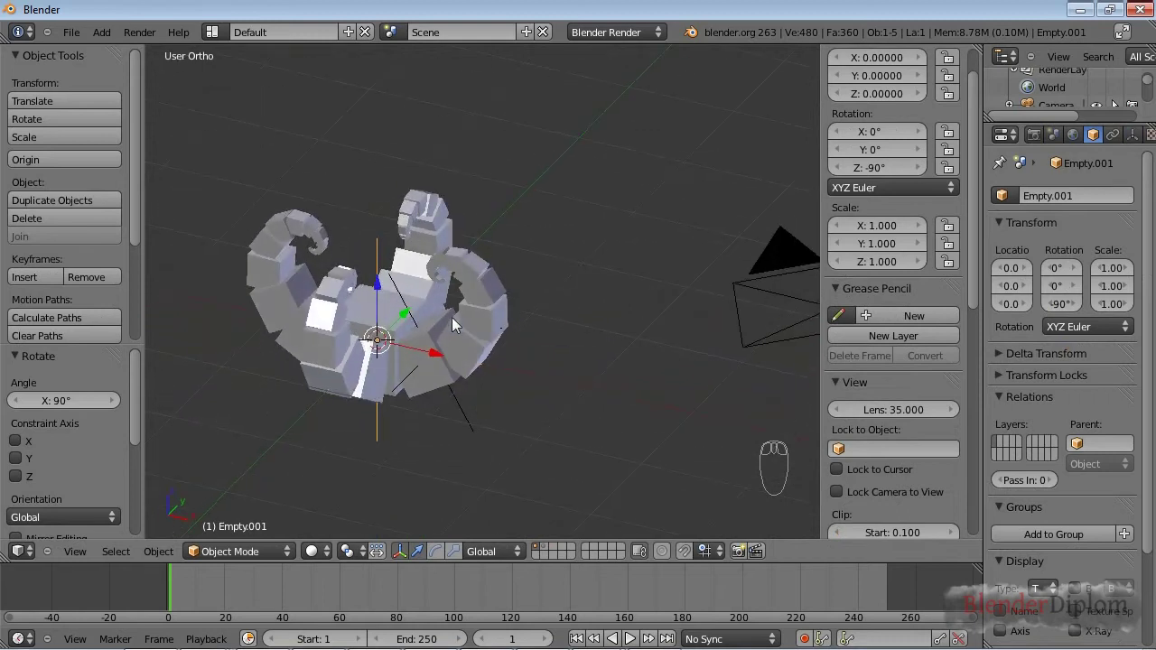
Step: Show layer 2, select its cube, and add an Array modifier
key(2)
right_click(489, 340)
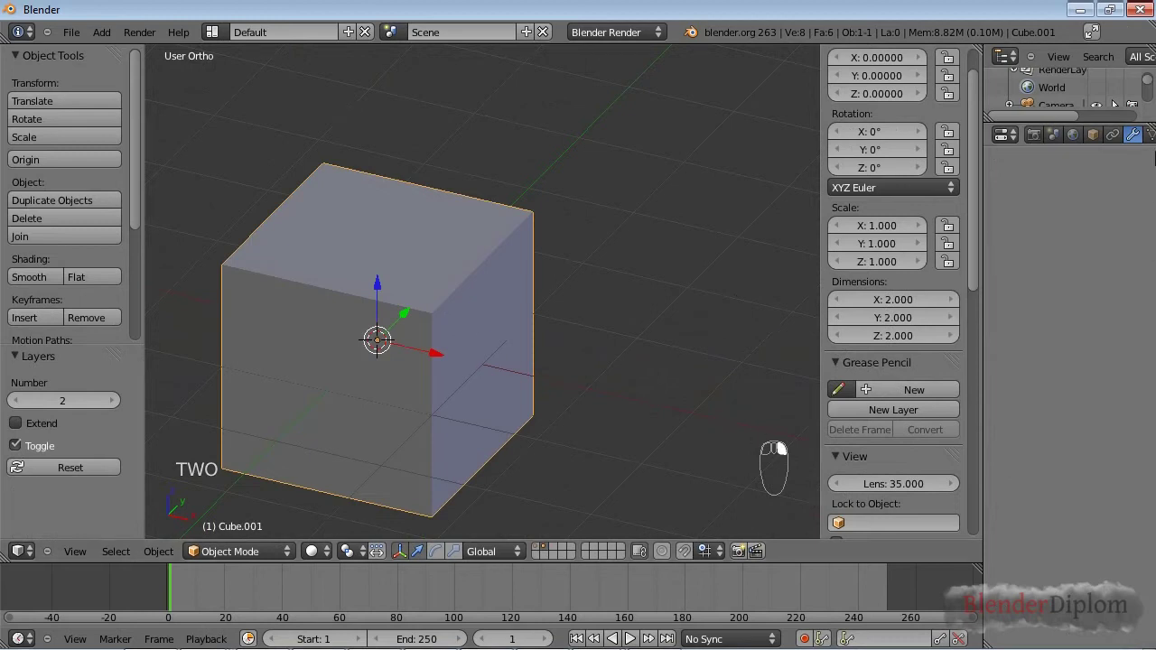
click(1133, 133)
click(1061, 195)
click(763, 220)
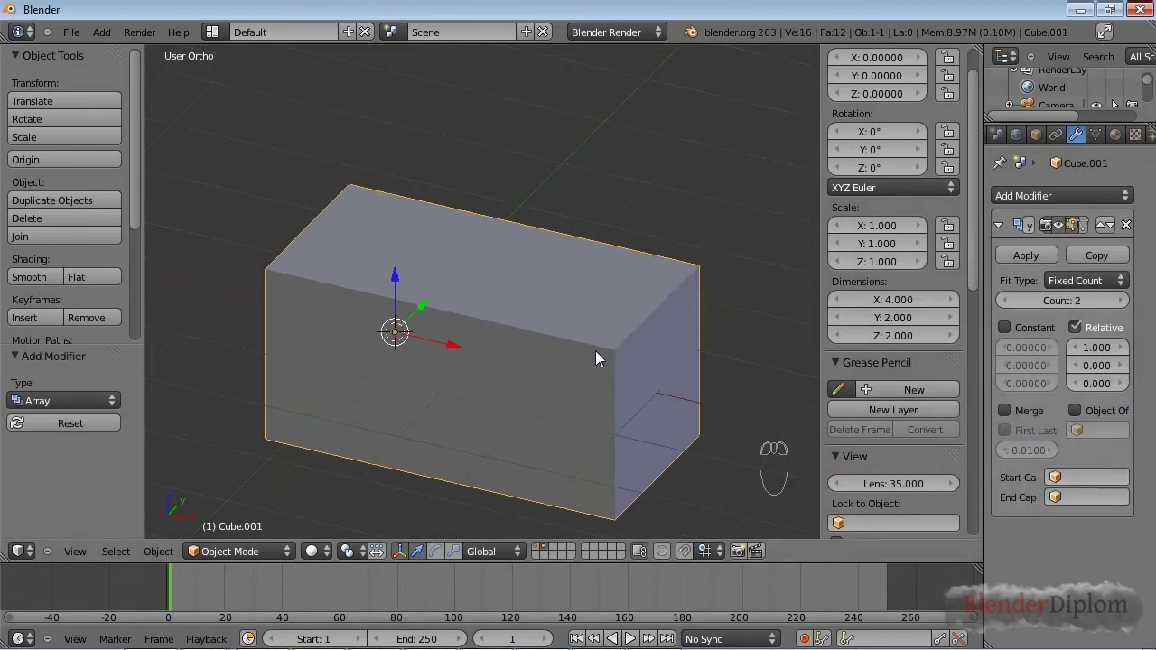
Step: Delete the selected face of the cube in Edit Mode
key(Tab)
scroll(536, 367, down, 3)
middle_drag(536, 368, 556, 403)
middle_drag(500, 345, 536, 388)
key(x)
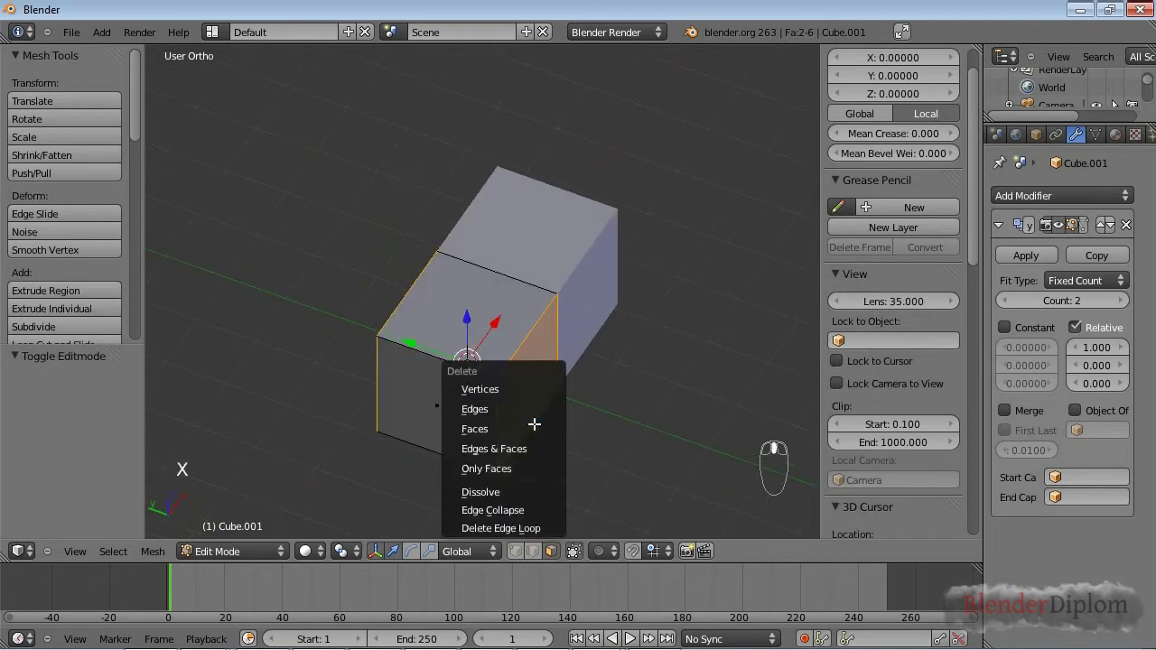
click(535, 425)
key(Tab)
Step: Set the array's relative offset to X 0 and Y 1, stacking the two copies along Y
middle_drag(511, 434, 376, 351)
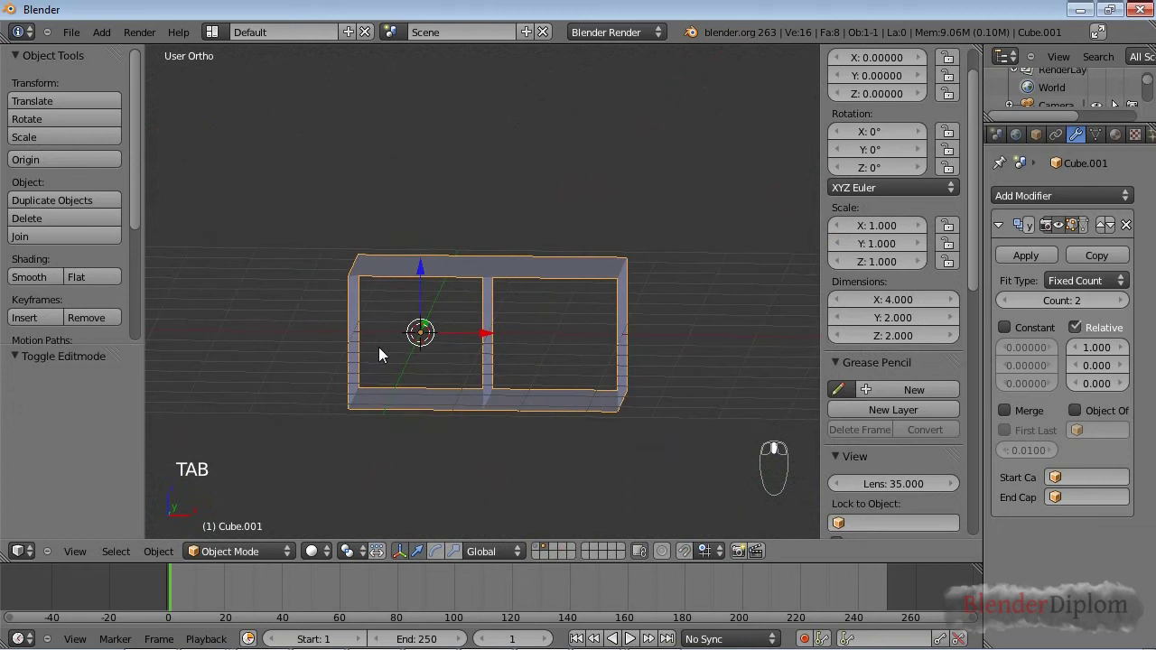
key(KP_7)
key(z)
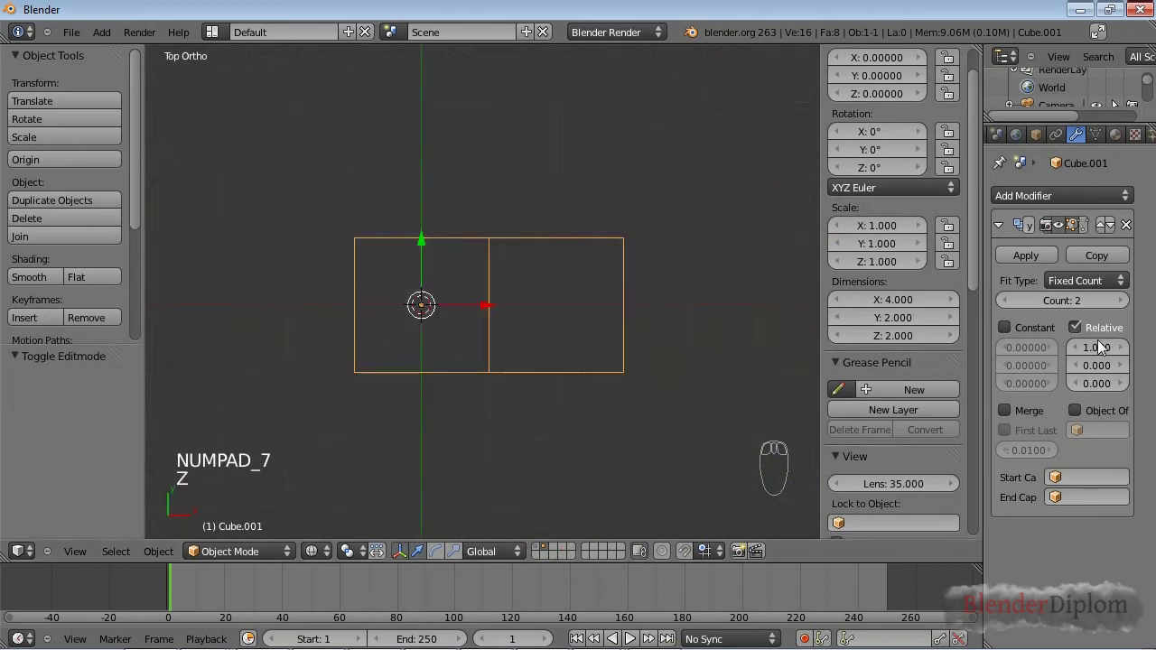
click(1091, 346)
text(0)
key(Tab)
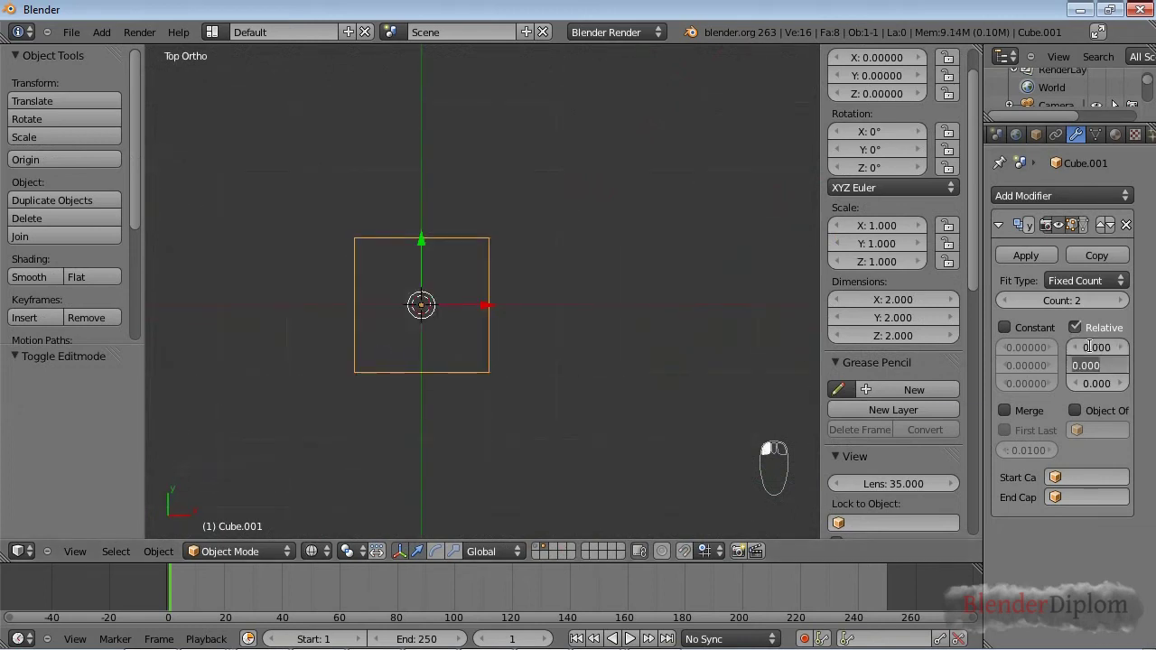
text(1)
key(Return)
mouse_move(495, 254)
middle_down()
mouse_move(387, 239)
mouse_move(436, 280)
mouse_move(571, 276)
mouse_move(614, 238)
mouse_move(503, 302)
mouse_move(567, 302)
mouse_move(555, 363)
mouse_move(433, 313)
mouse_move(633, 305)
mouse_move(645, 317)
mouse_move(405, 372)
middle_up()
key(z)
Step: Add level-2 Subdivision Surface with Ctrl+2, extend the Y array to 4 copies, and inspect the 8-unit tube
key(ctrl+2)
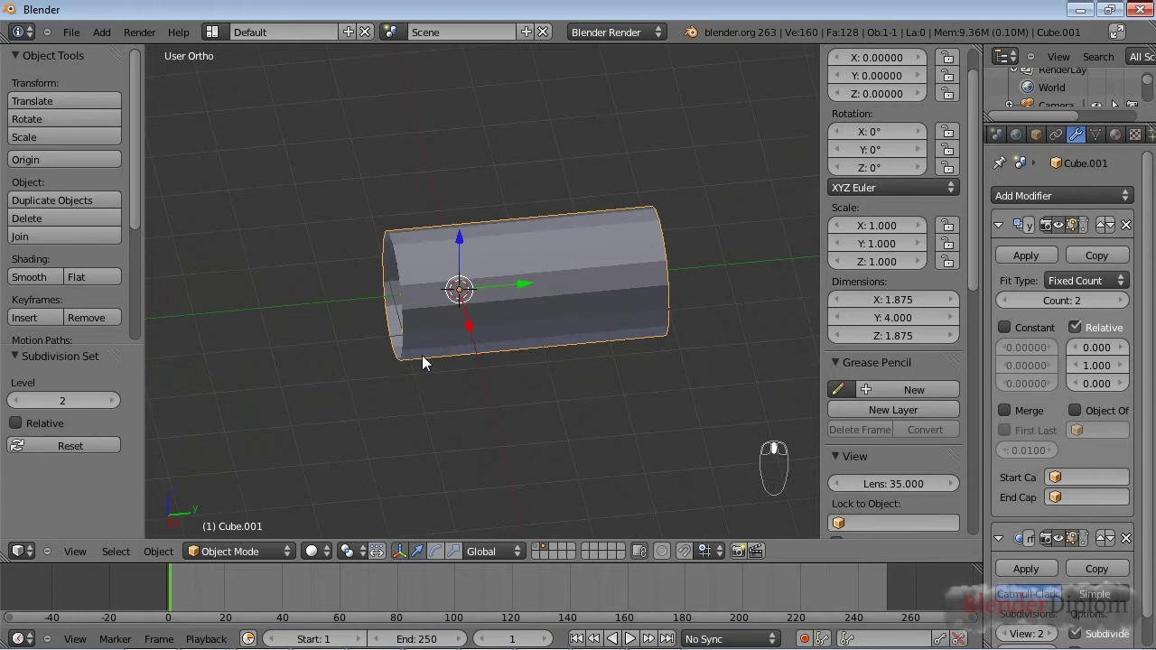
key(KP_7)
key(KP_3)
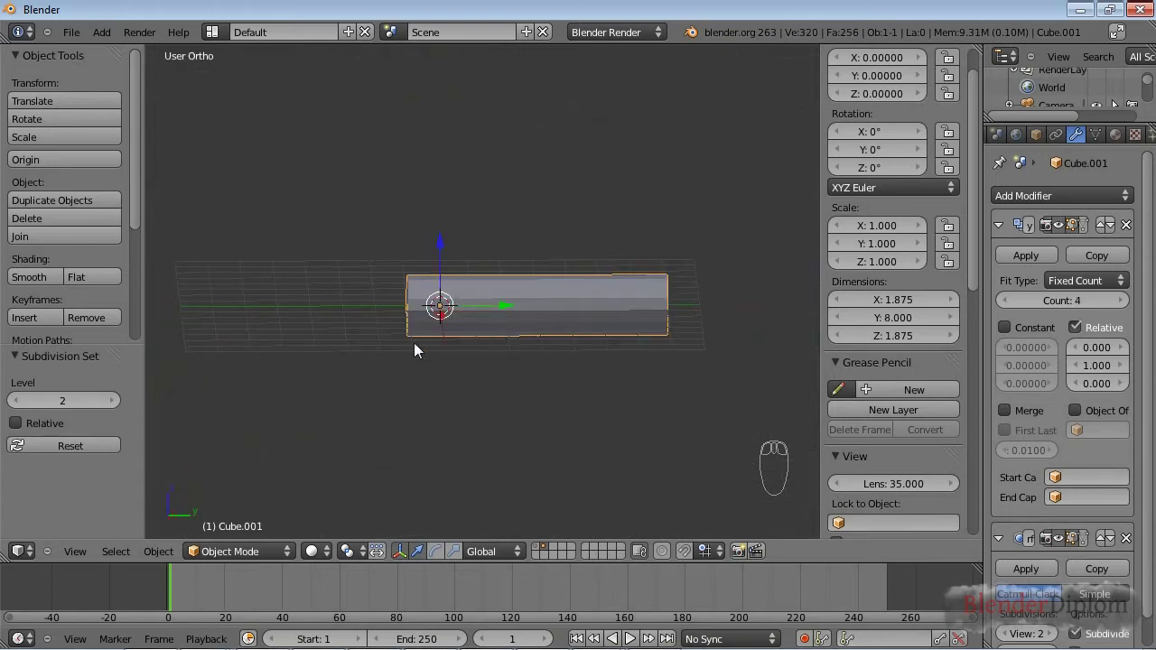
middle_drag(404, 342, 463, 358)
scroll(367, 273, up, 2)
scroll(657, 235, up, 1)
scroll(708, 321, down, 4)
Step: Add a new cube and place it against the tube's open end
key(KP_1)
key(KP_3)
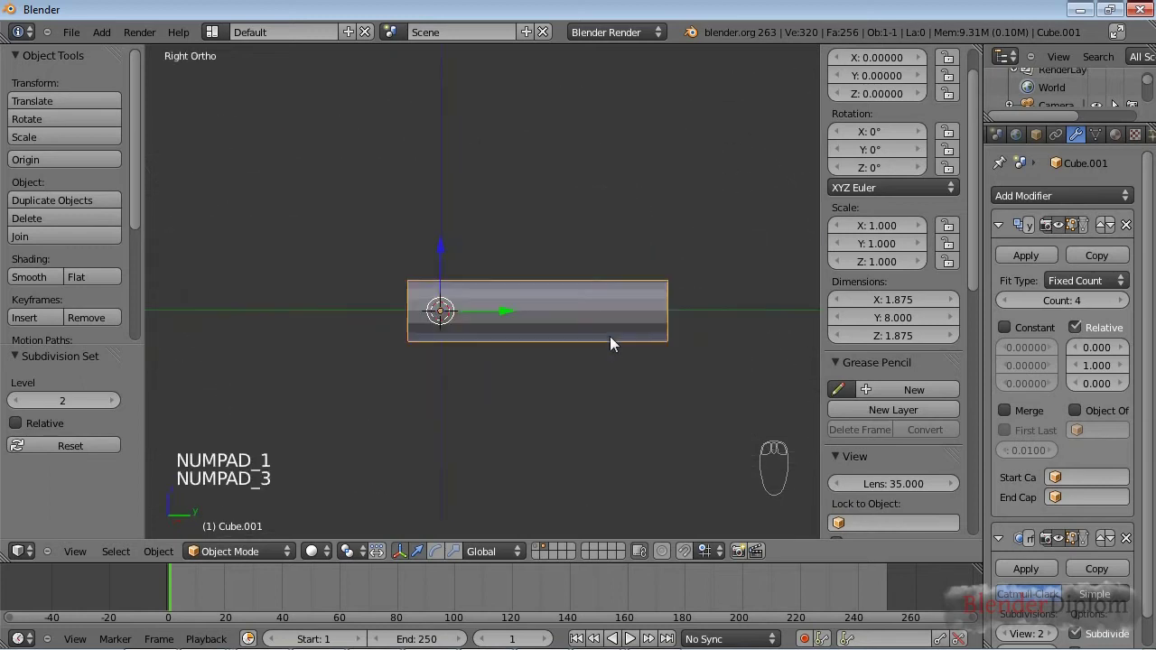
key(shift+a)
mouse_move(486, 246)
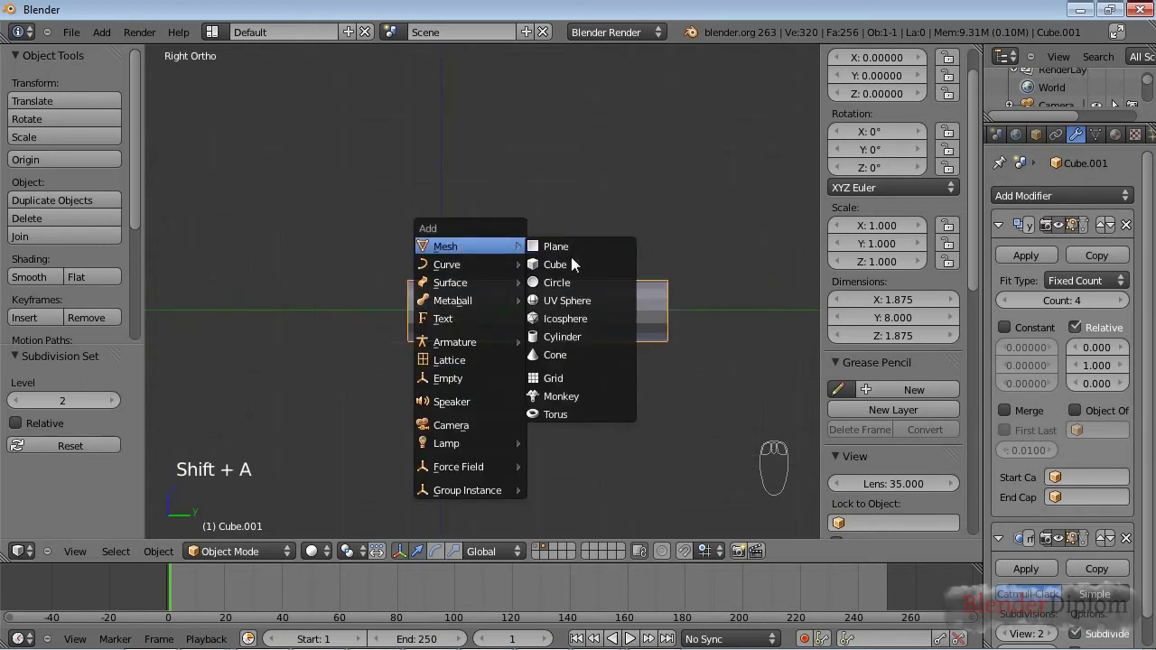
click(569, 258)
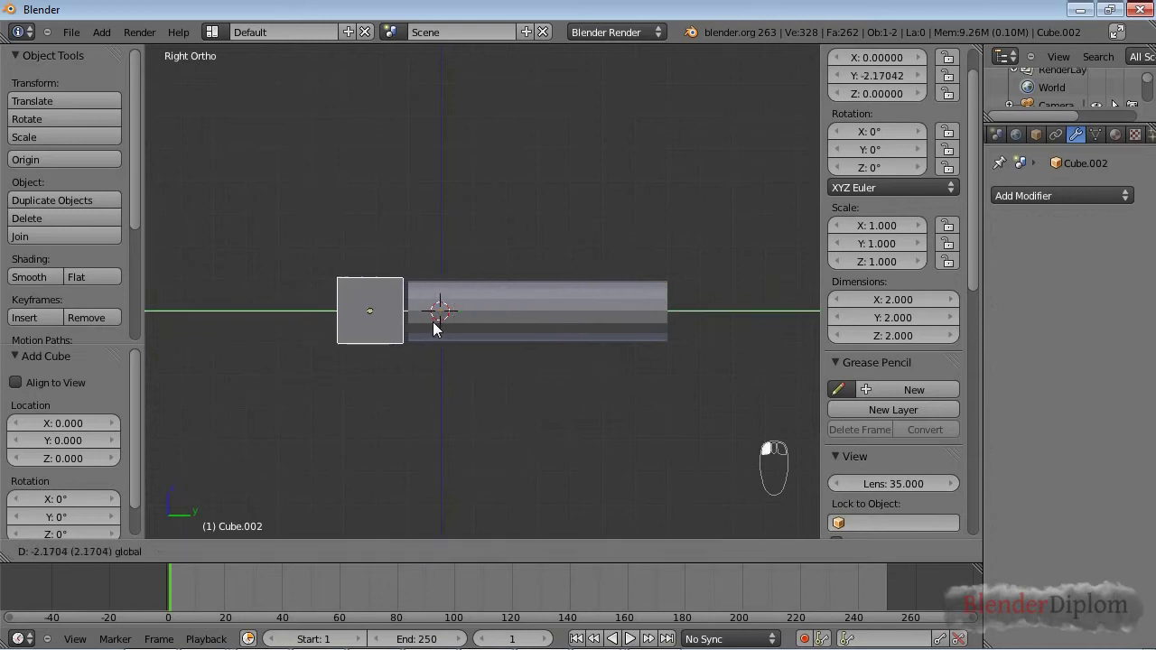
click(436, 322)
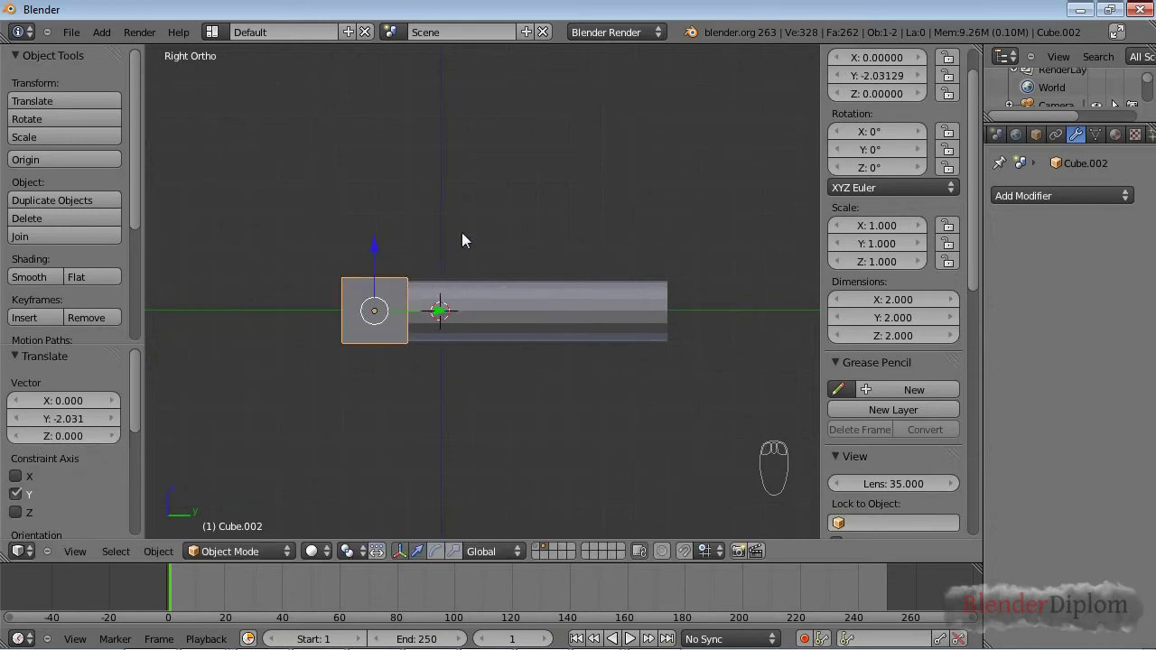
middle_drag(461, 242, 458, 288)
Step: Rename the new small cube to 'Start' in the N panel
right_click(459, 266)
middle_drag(472, 395, 468, 347)
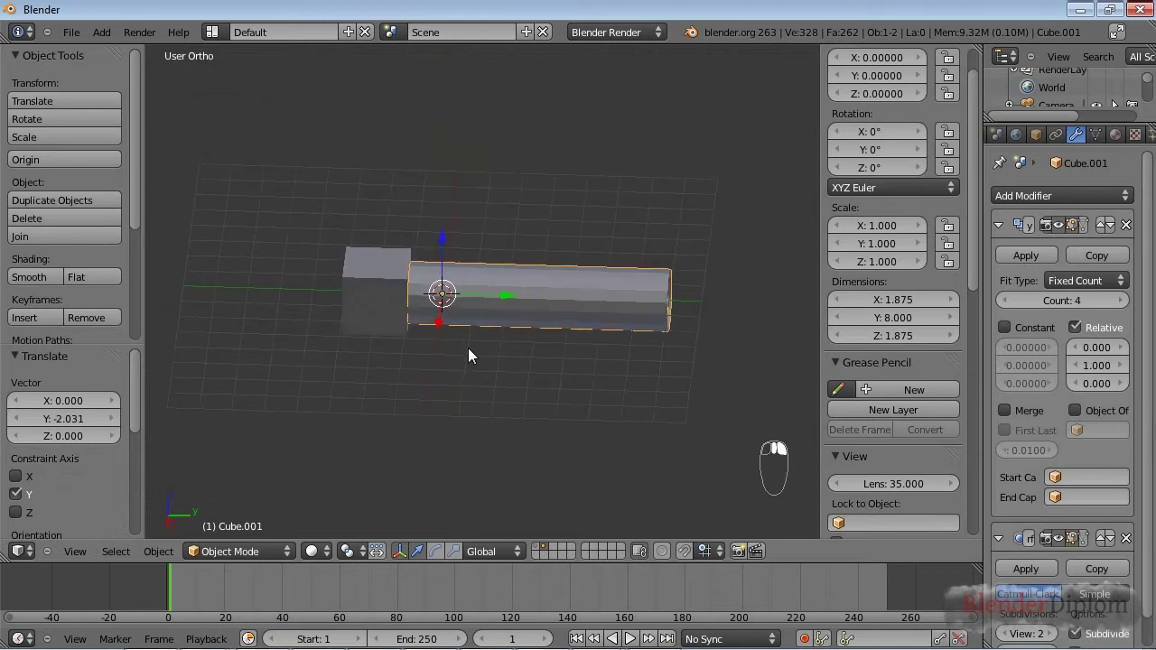
right_click(374, 293)
scroll(880, 473, down, 8)
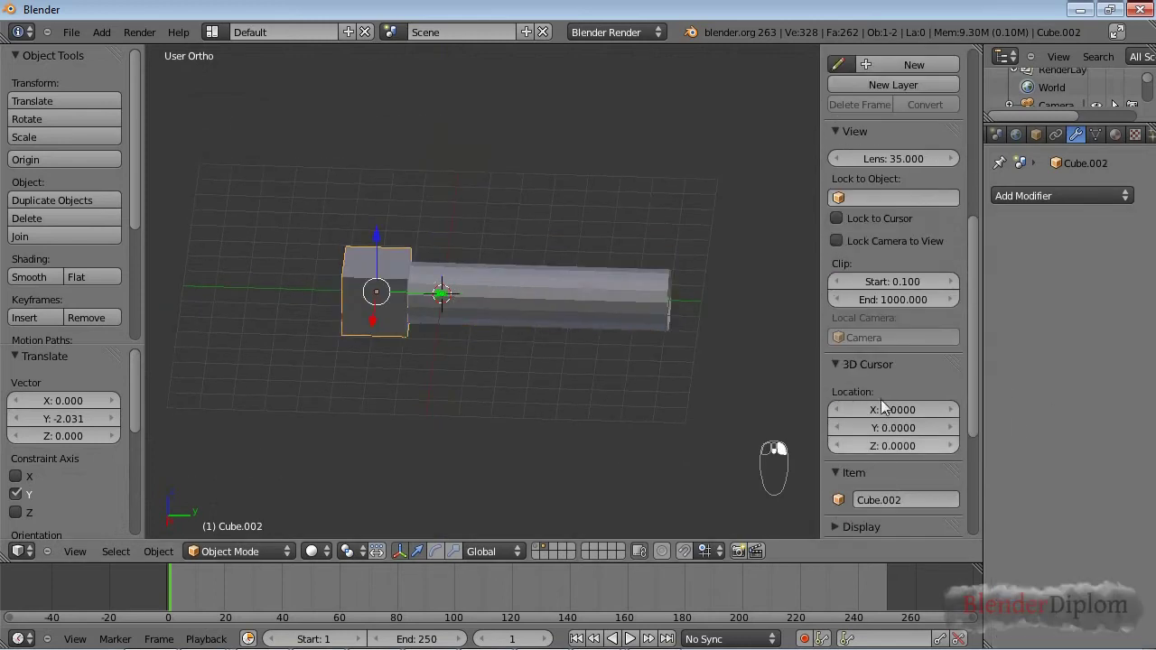
click(890, 501)
text(Start)
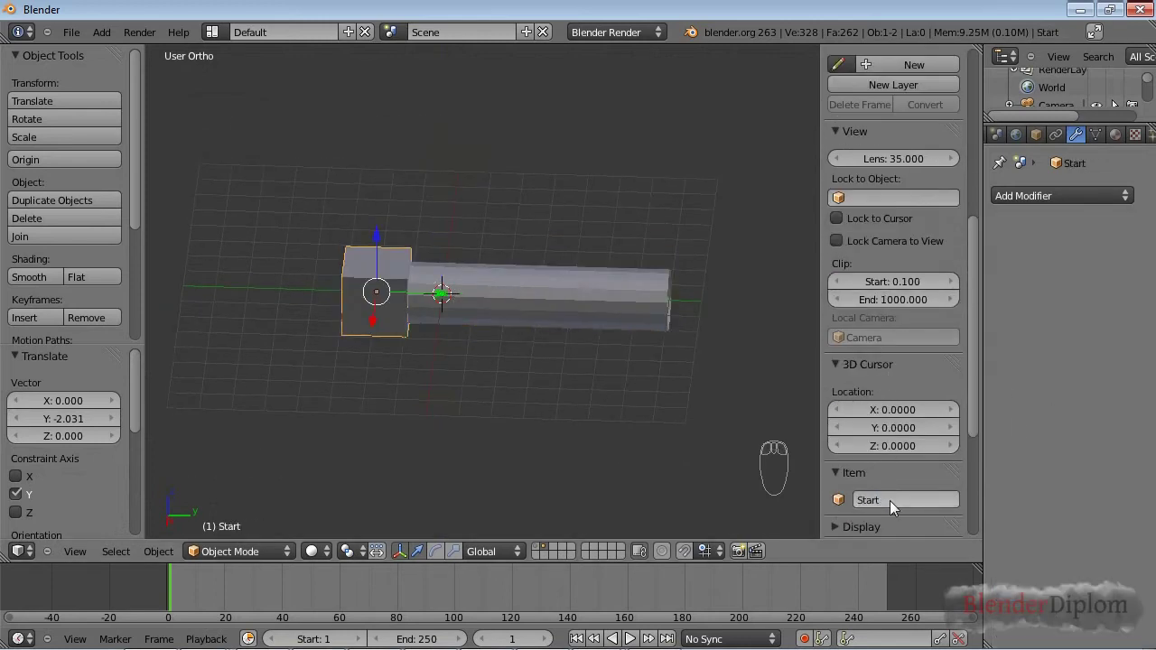
key(Return)
Step: Delete the Start cube's face that touches the tube
middle_drag(522, 270, 412, 267)
key(Tab)
scroll(426, 268, up, 4)
right_click(406, 226)
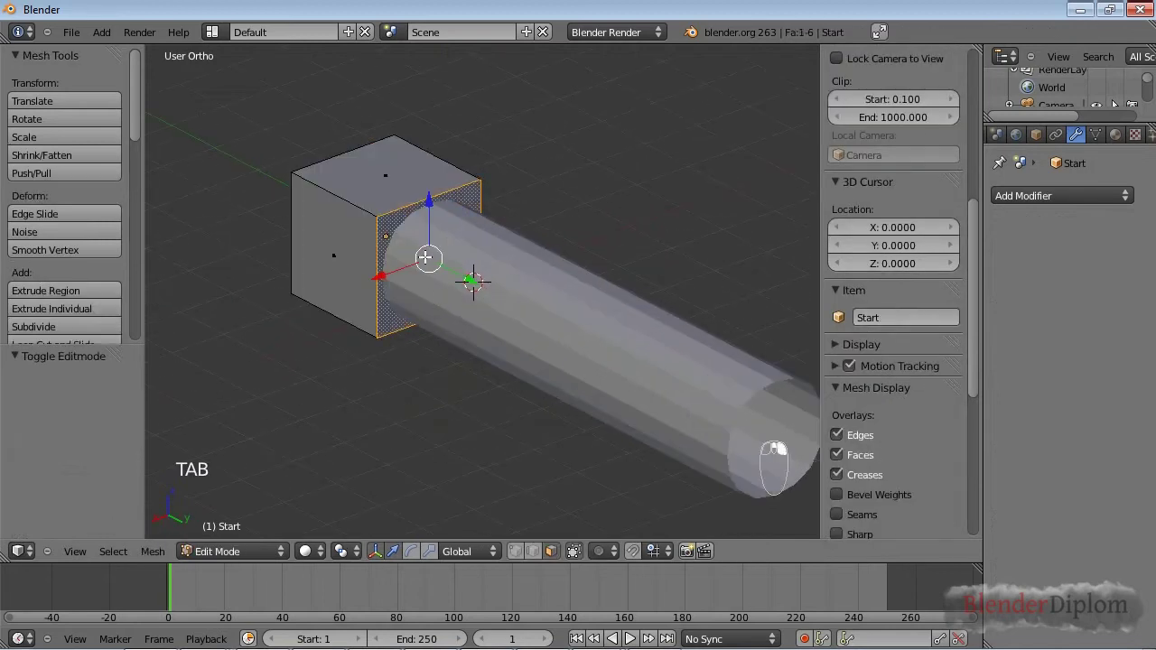
key(x)
click(426, 259)
key(Tab)
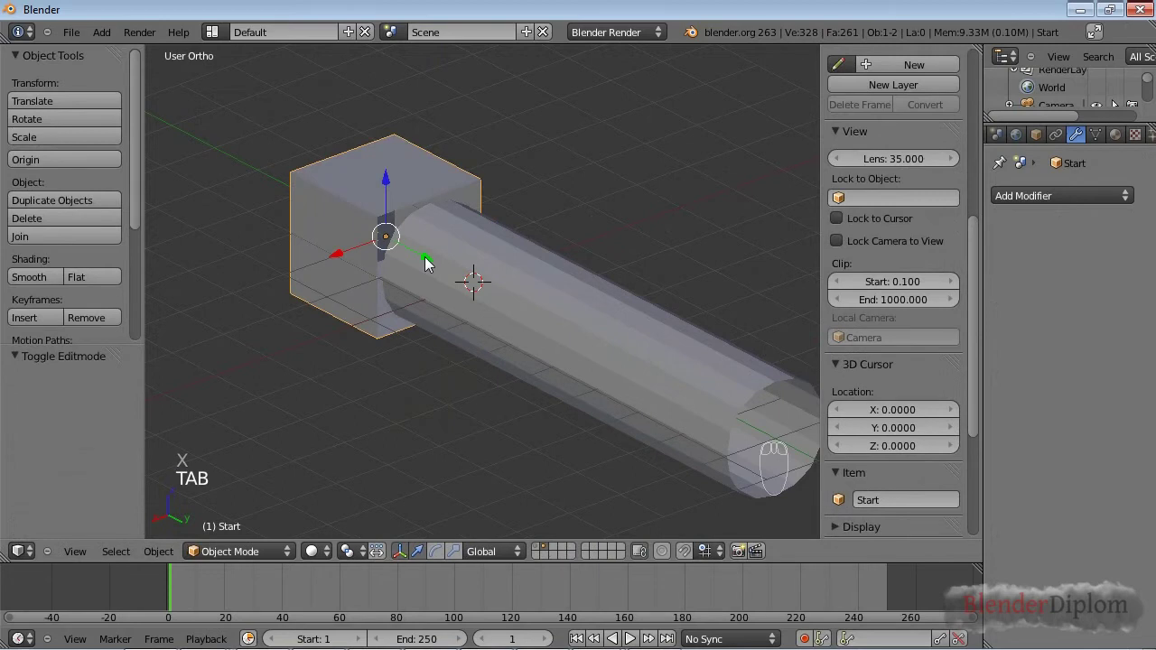
key(KP_3)
Step: Set the Start cube as the tube array's start cap
right_click(443, 275)
scroll(449, 278, down, 3)
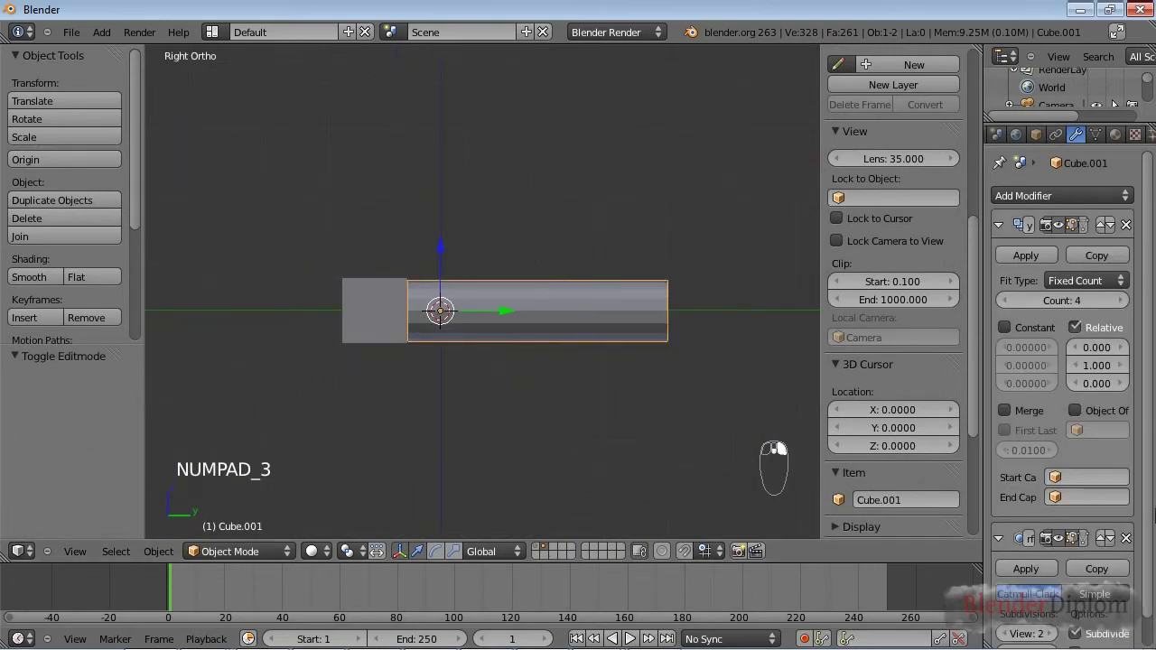
click(1063, 476)
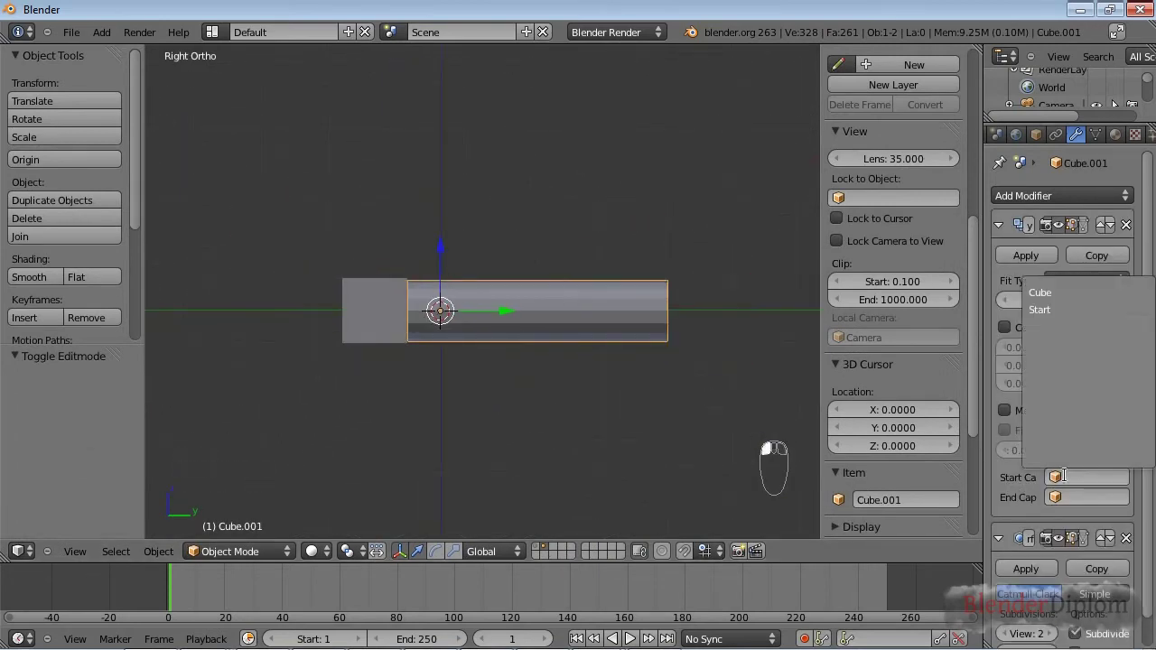
click(1056, 308)
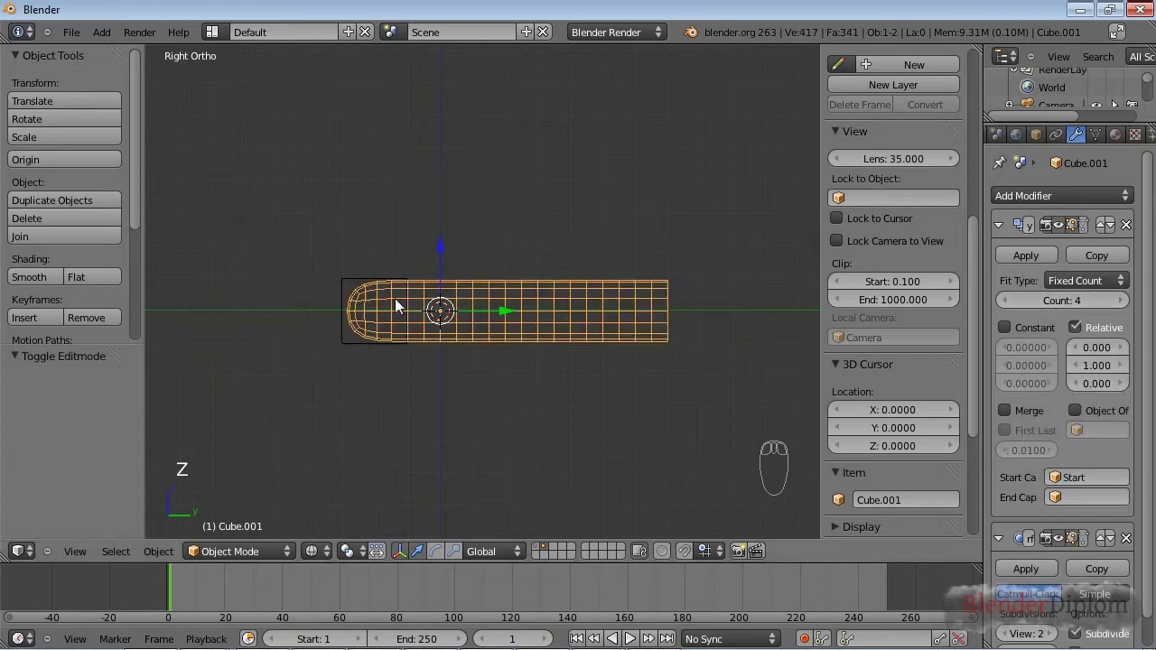
Step: Move the Start cube along Y to -4.09
right_click(394, 296)
key(g)
key(y)
click(299, 325)
middle_drag(299, 326, 437, 400)
right_click(394, 262)
key(KP_Decimal)
scroll(445, 372, down, 2)
key(KP_3)
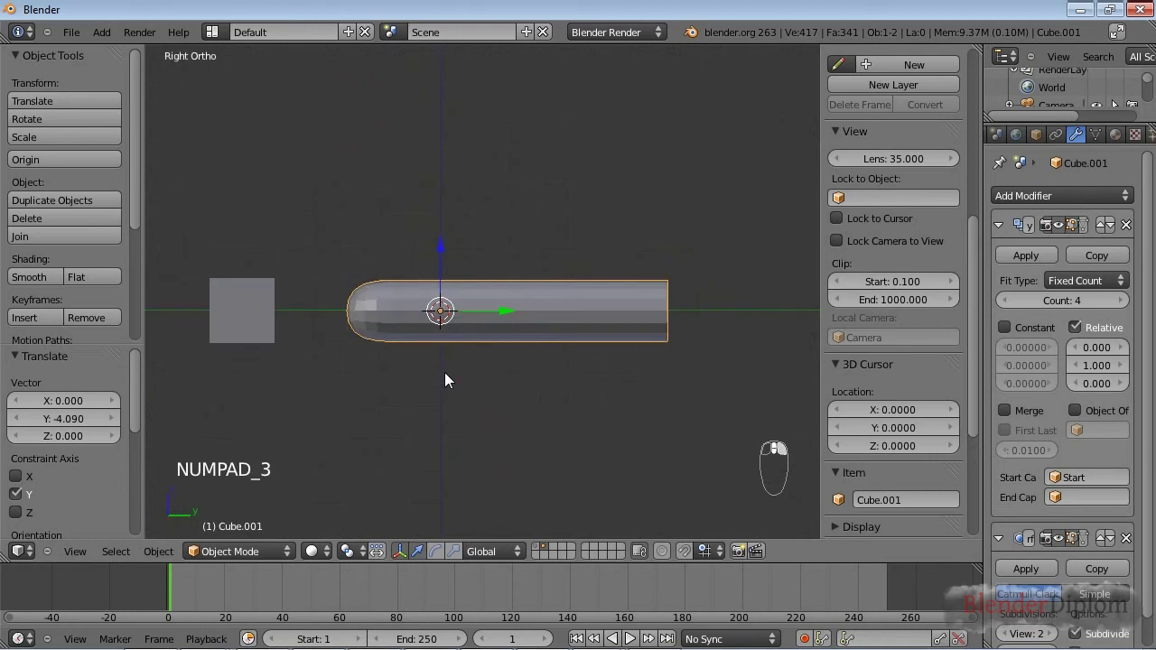
Step: Move Start along Y back closer to the rounded tube end
right_click(242, 311)
shift+middle_drag(303, 330, 364, 340)
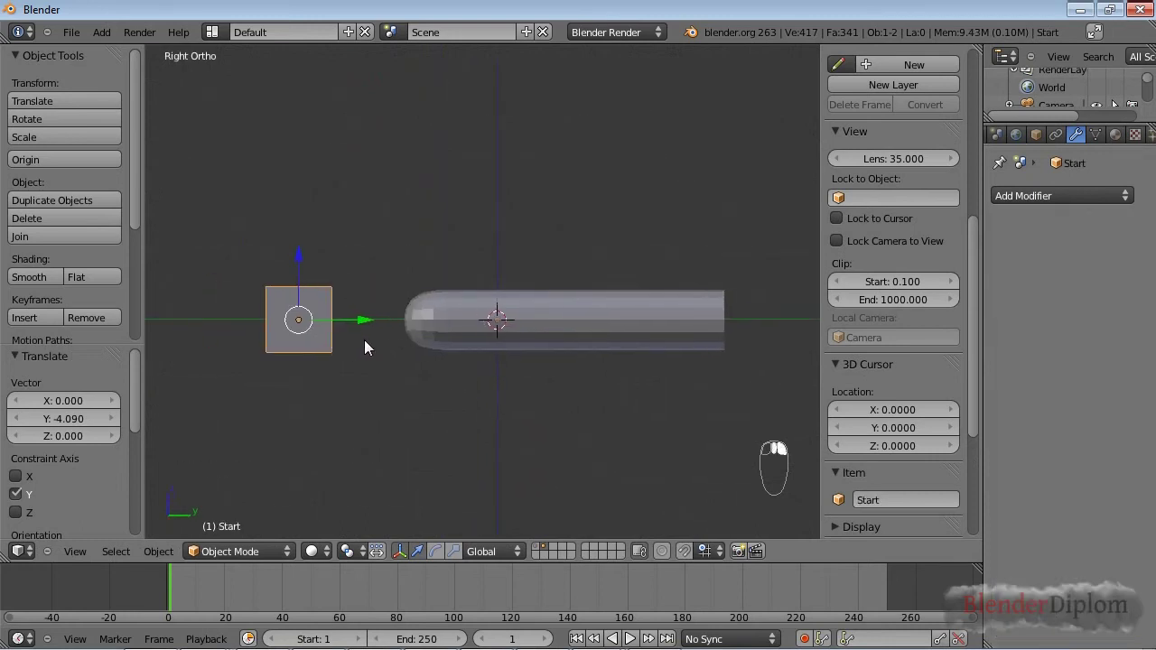
key(g)
key(y)
click(389, 318)
Step: Select all of Start's mesh and switch to vertex selection mode
key(Tab)
key(a)
key(a)
key(Tab)
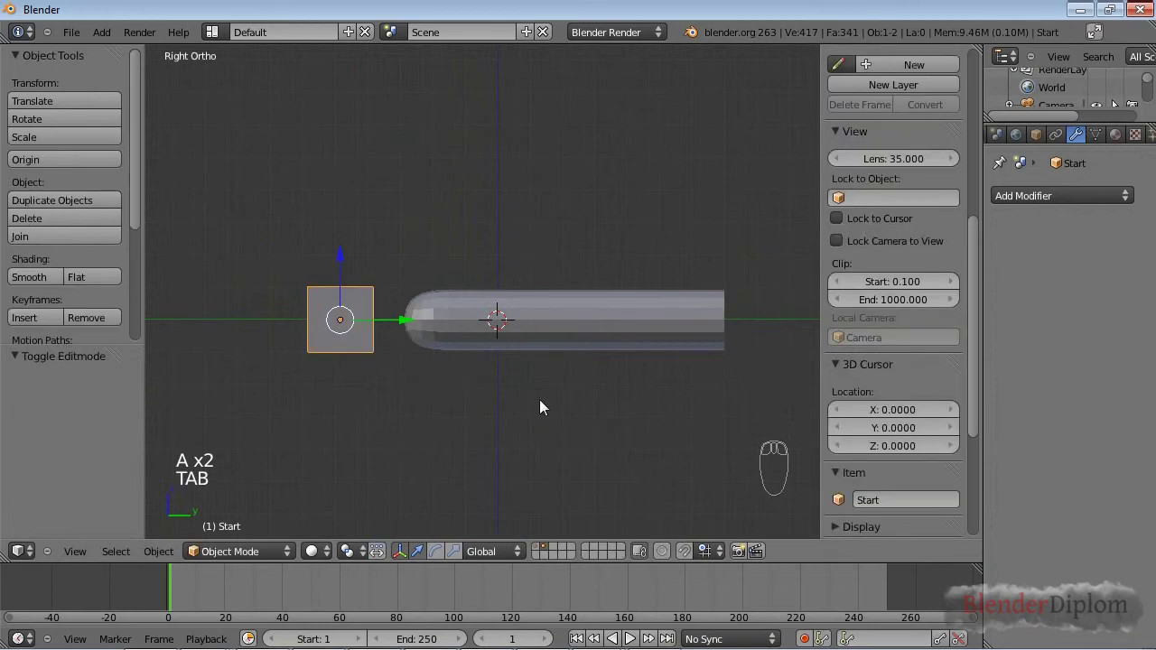
key(s)
right_click(493, 383)
key(ctrl+Tab)
key(ctrl+Tab)
key(Tab)
key(ctrl+Tab)
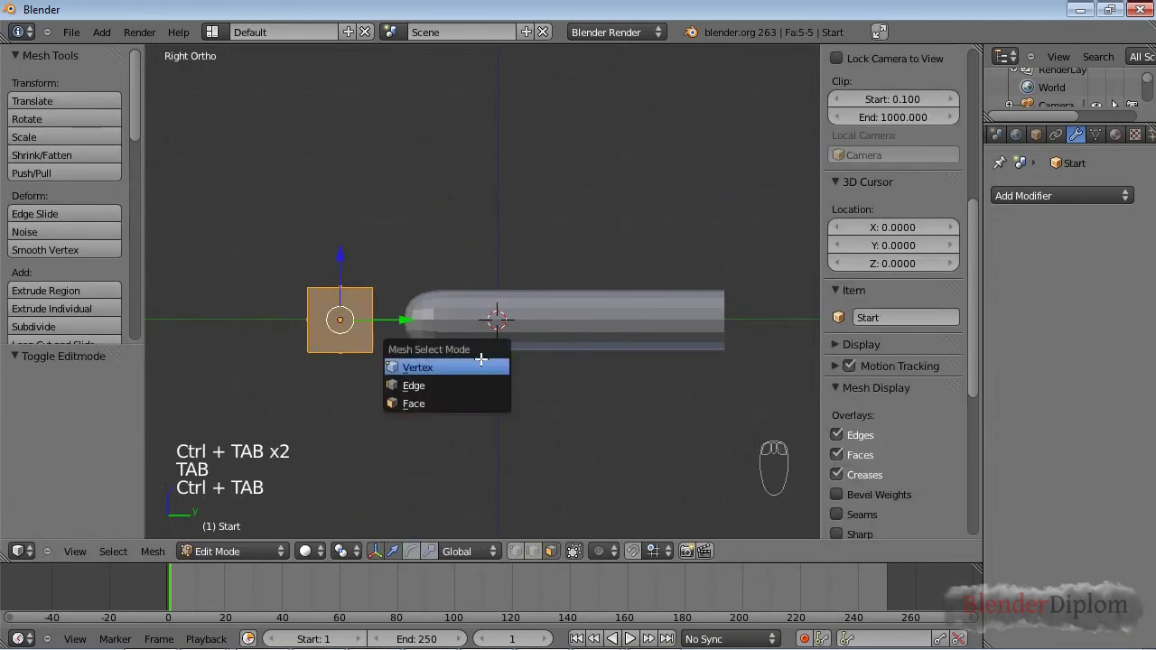
click(484, 365)
scroll(434, 322, up, 3)
shift+middle_drag(396, 341, 399, 373)
Step: Shrink Start's mesh, then scale the Start object down to 0.467
key(Tab)
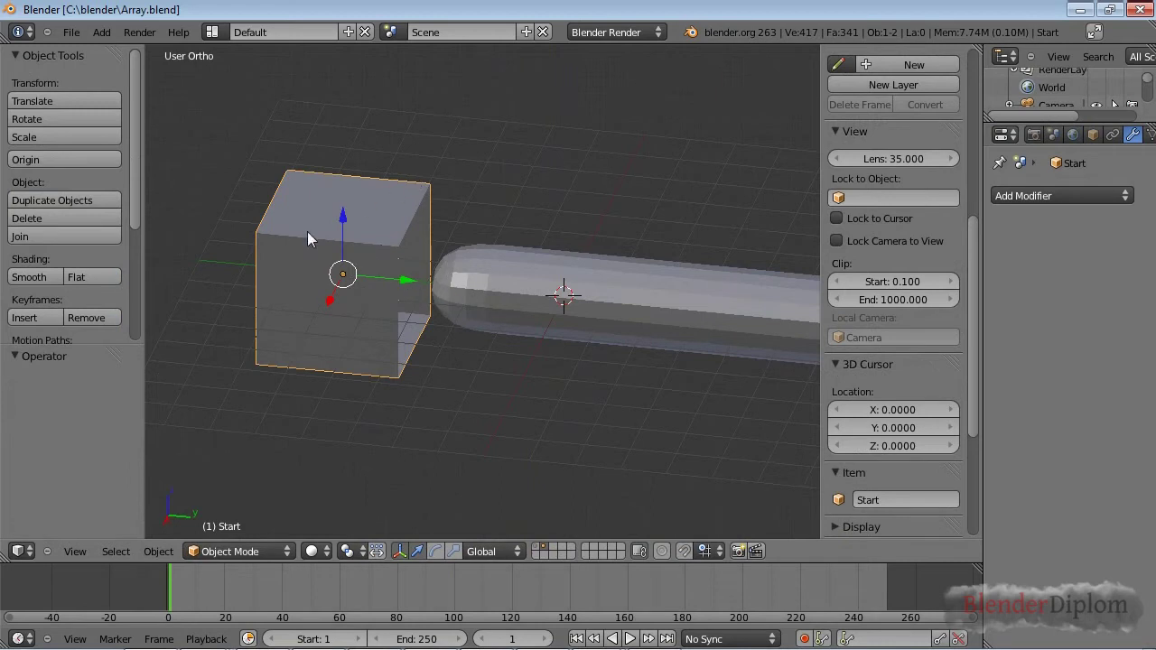
key(a)
key(a)
key(Tab)
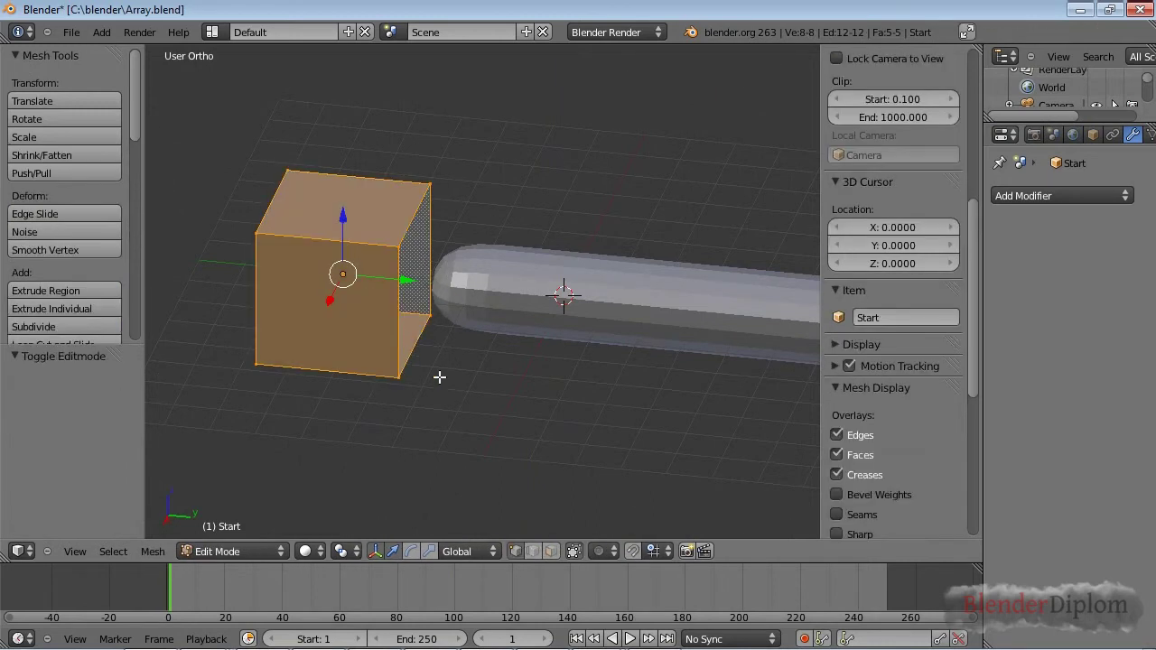
key(s)
click(416, 337)
key(Tab)
key(s)
click(391, 314)
Step: Enlarge the Start cube's geometry back up
right_click(494, 311)
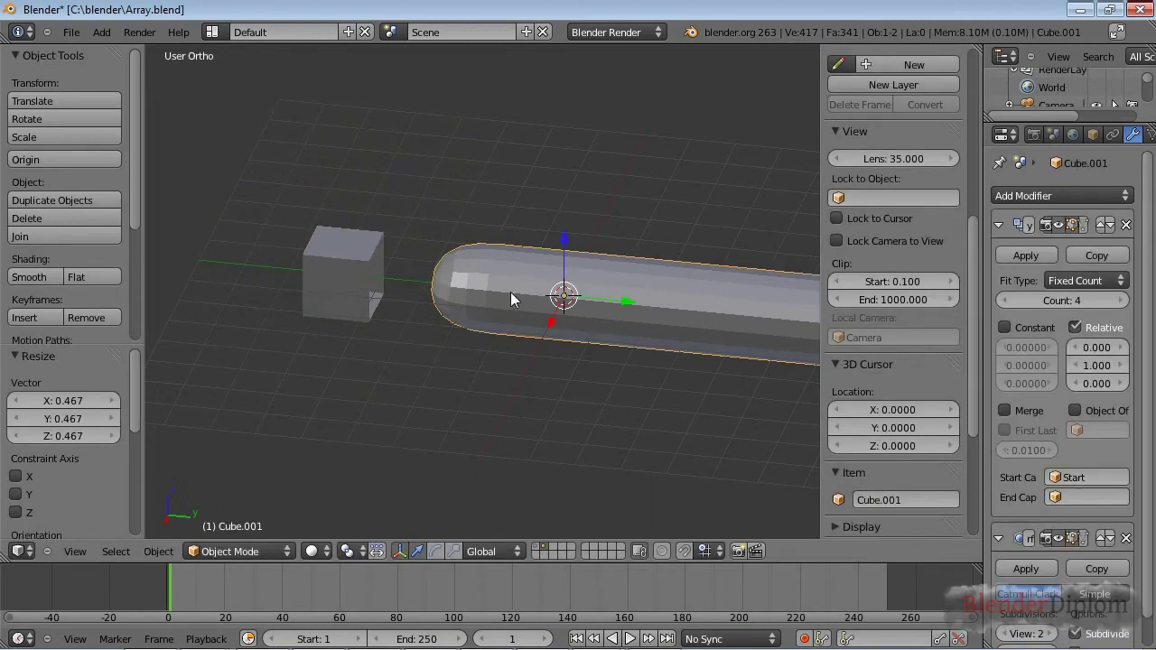
key(Tab)
key(Tab)
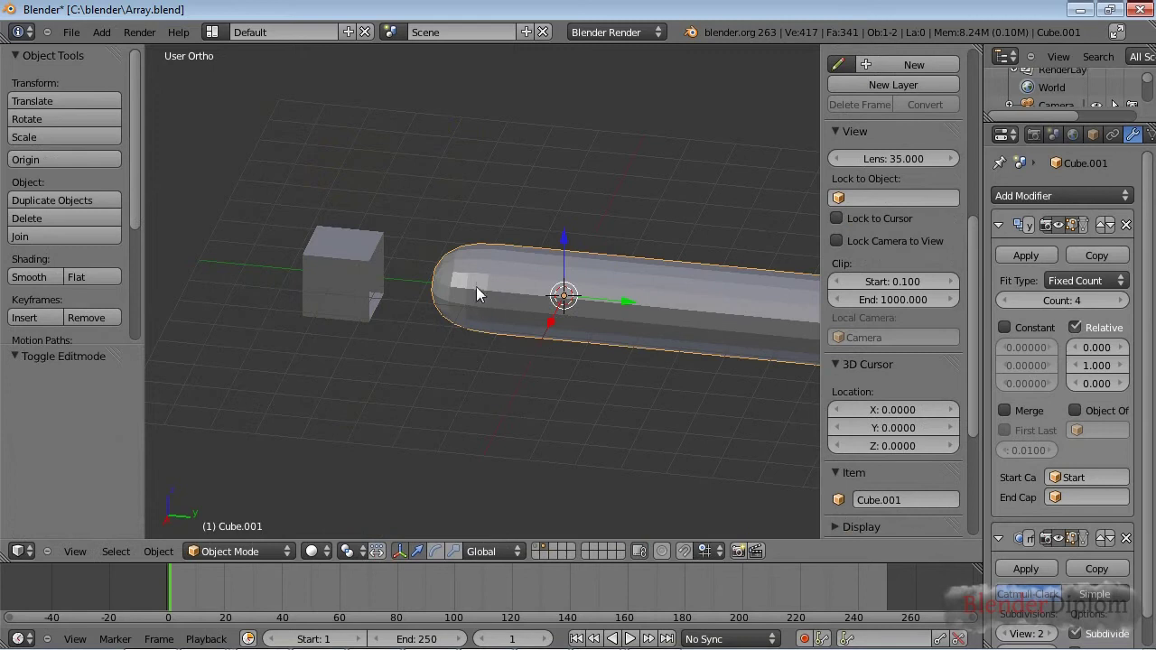
right_click(350, 256)
key(Tab)
key(s)
click(485, 412)
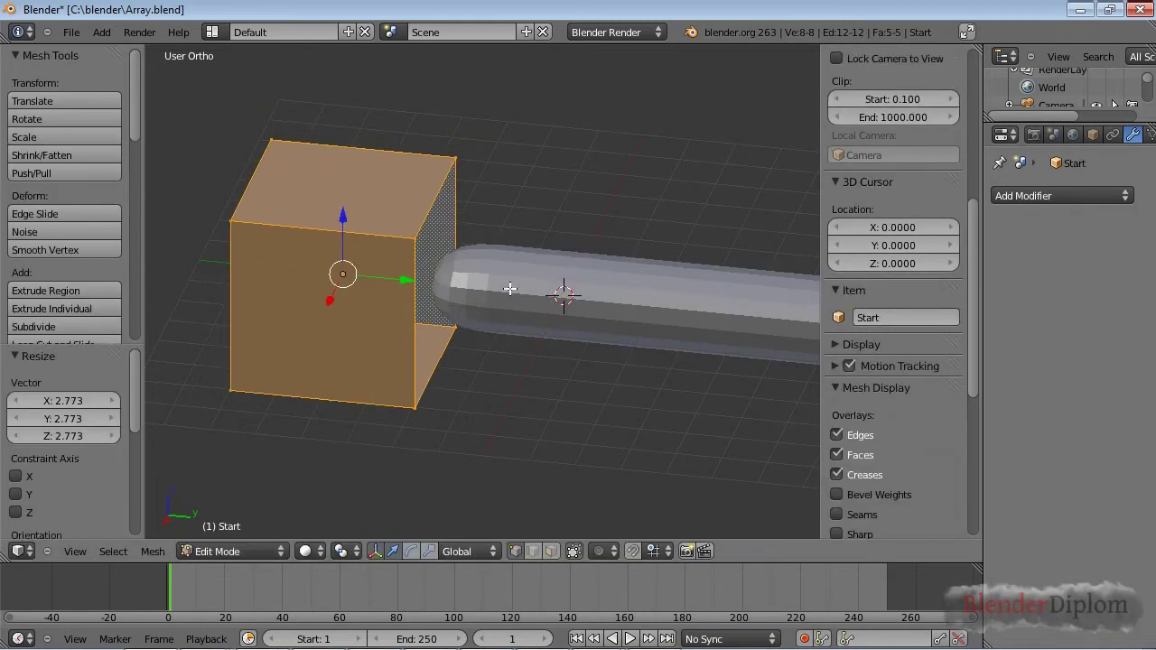
key(Tab)
right_click(483, 298)
scroll(533, 339, down, 3)
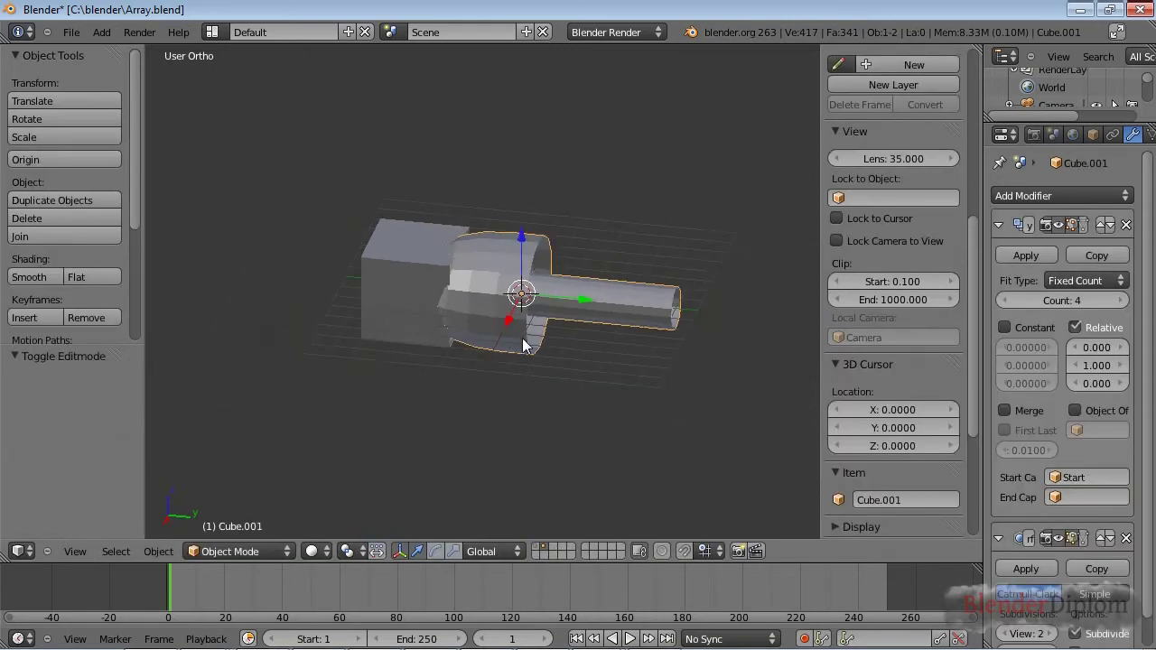
middle_drag(524, 346, 543, 331)
Step: Pull Start's top-left corner vertex outward, then undo the change
right_click(473, 346)
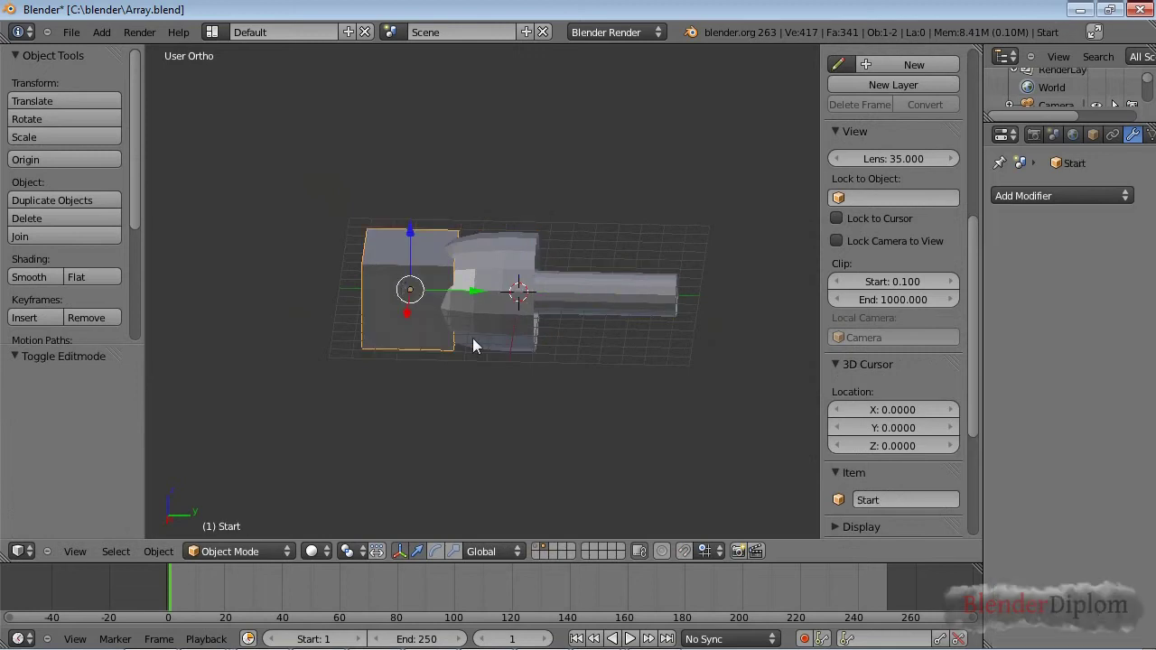
key(Tab)
right_click(370, 229)
key(g)
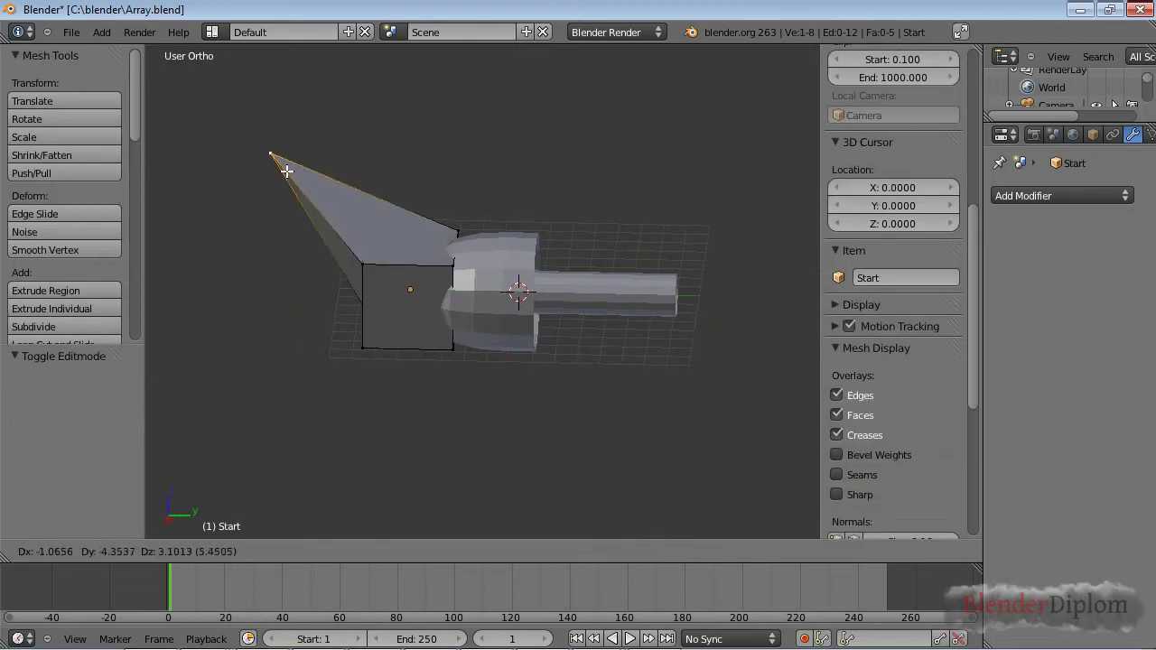
click(299, 181)
key(Tab)
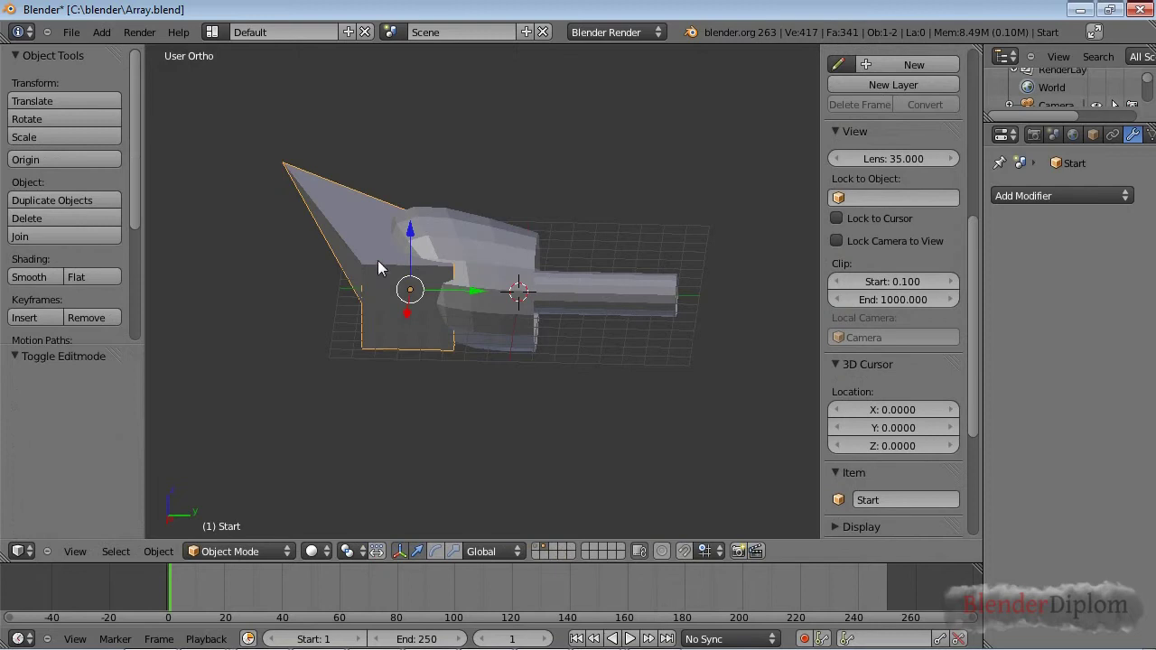
key(ctrl+z)
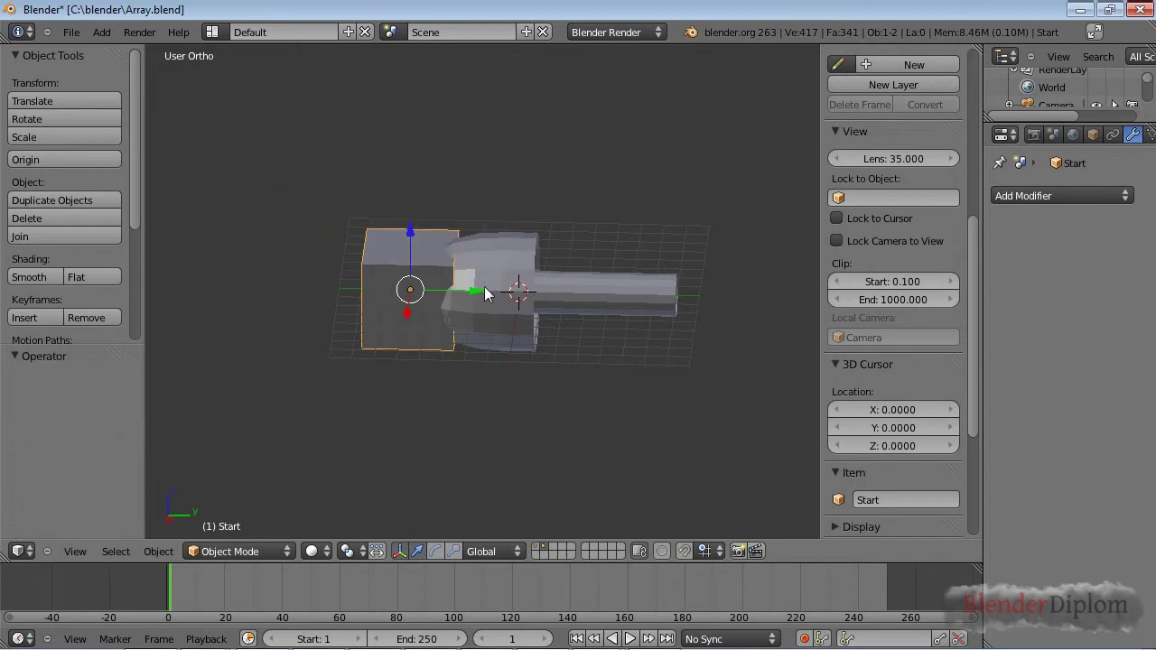
Step: Shrink Start to about a third size (0.343) and apply its scale
key(s)
click(484, 305)
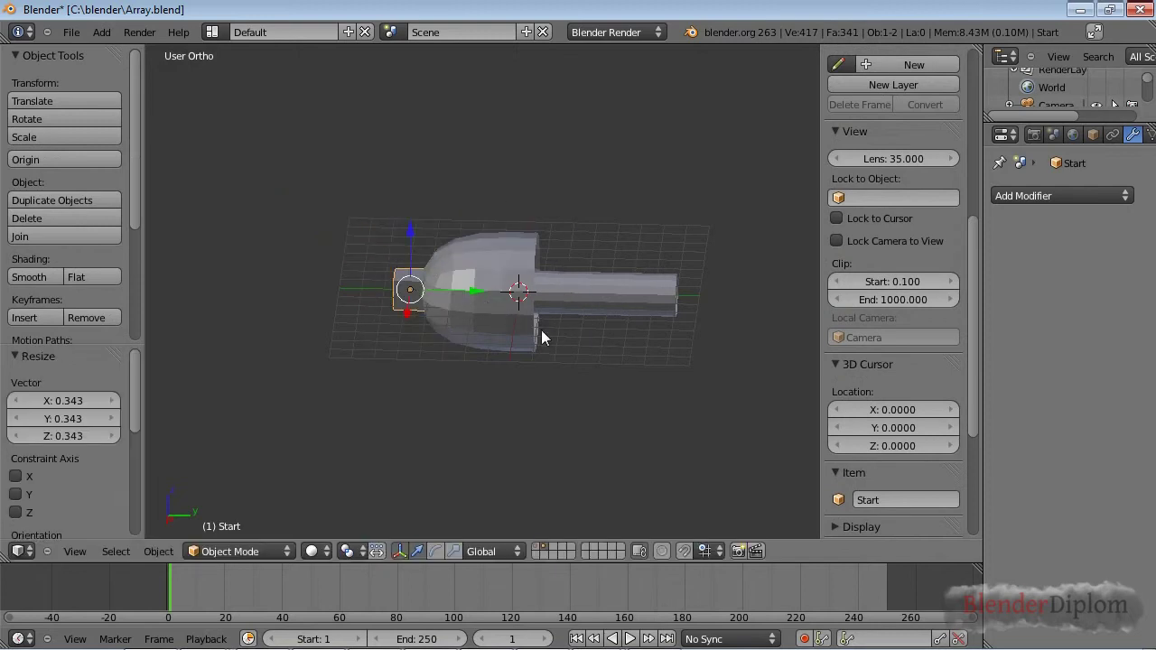
scroll(541, 330, up, 3)
key(ctrl+a)
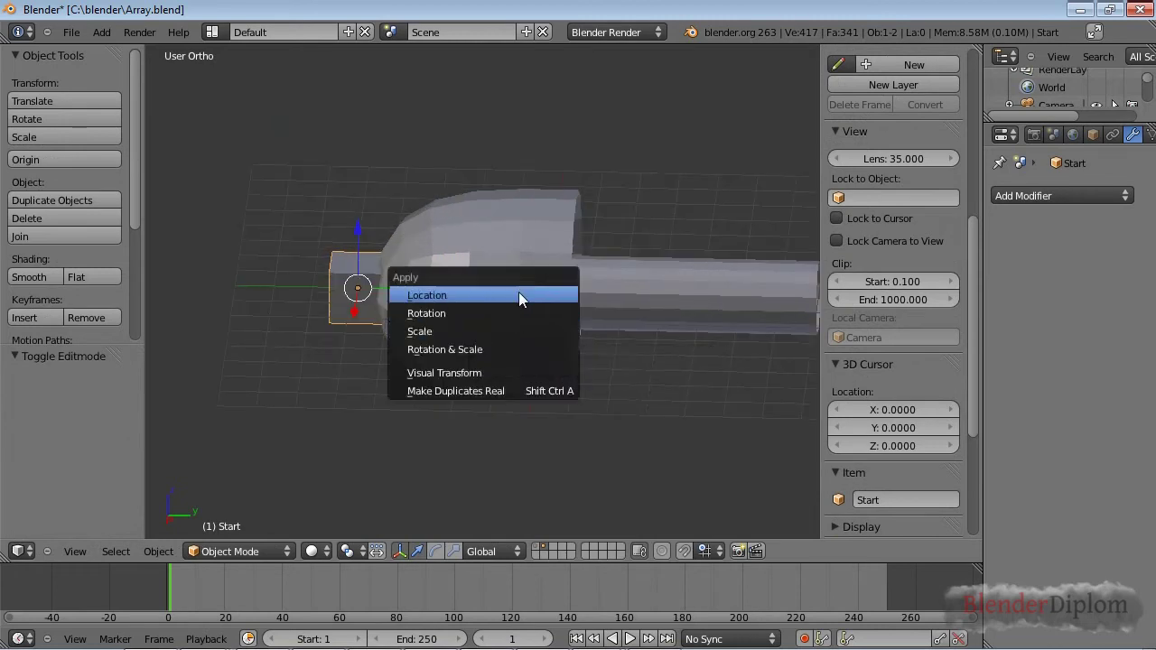
click(505, 330)
scroll(519, 293, down, 2)
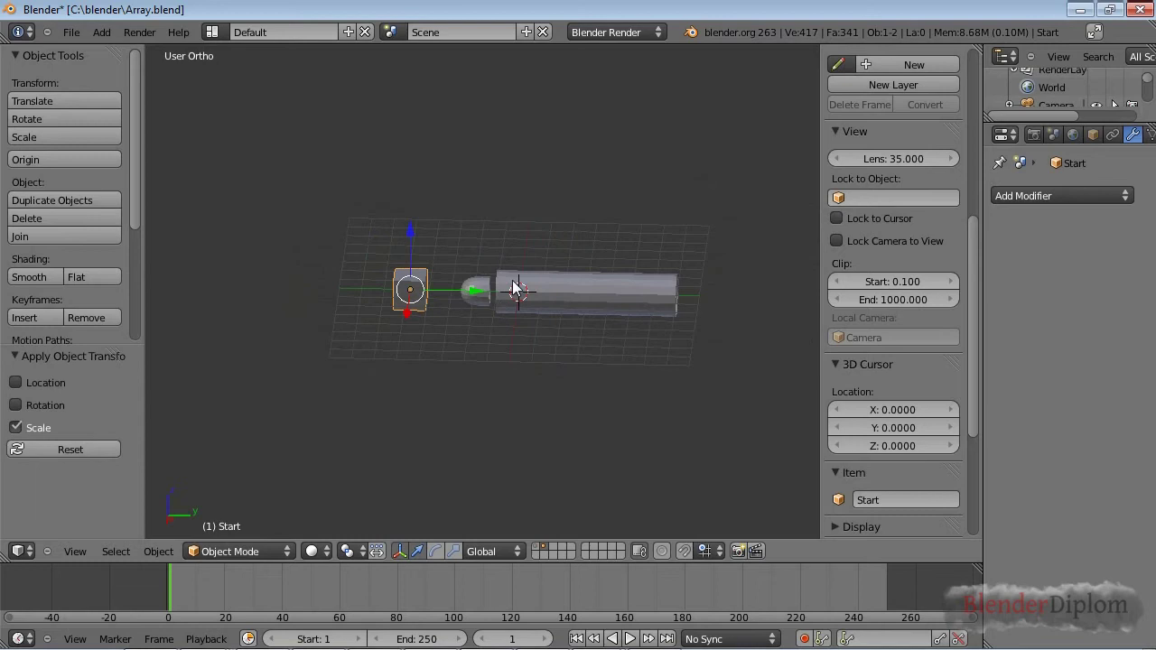
scroll(474, 316, up, 1)
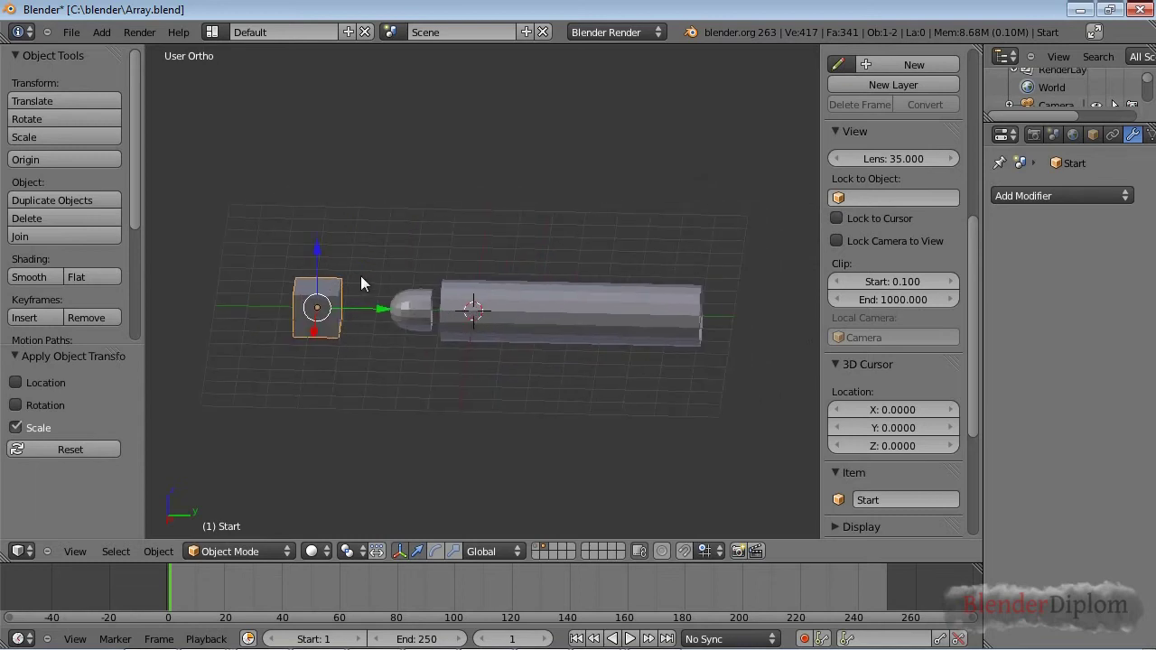
middle_drag(356, 271, 300, 332)
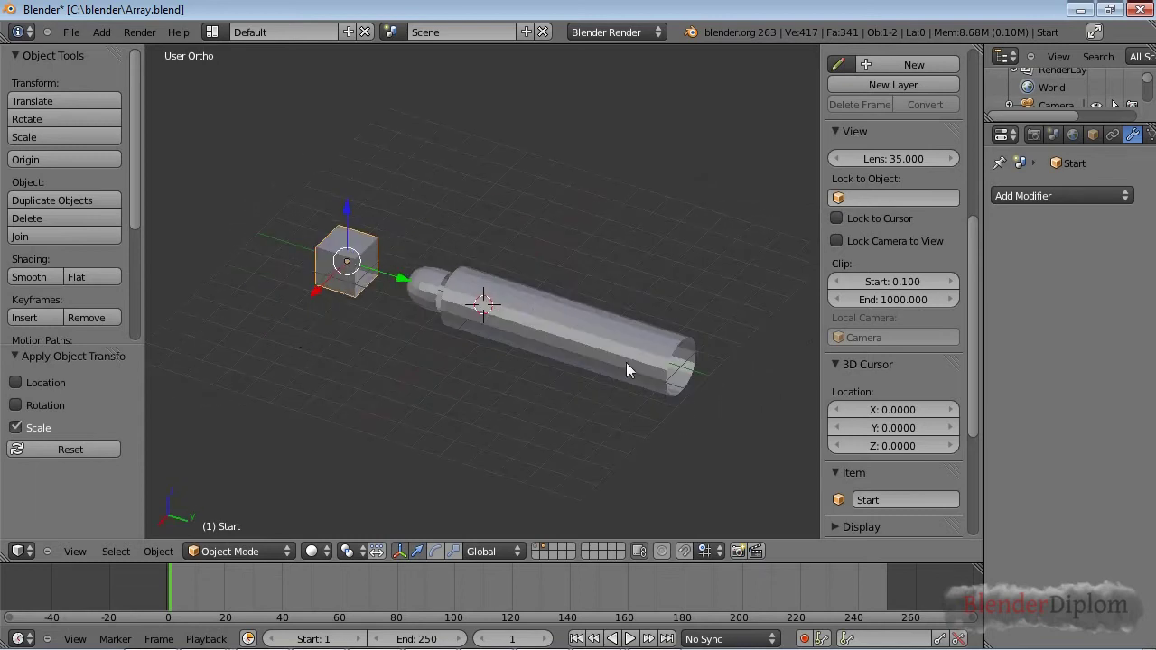
middle_drag(547, 298, 472, 315)
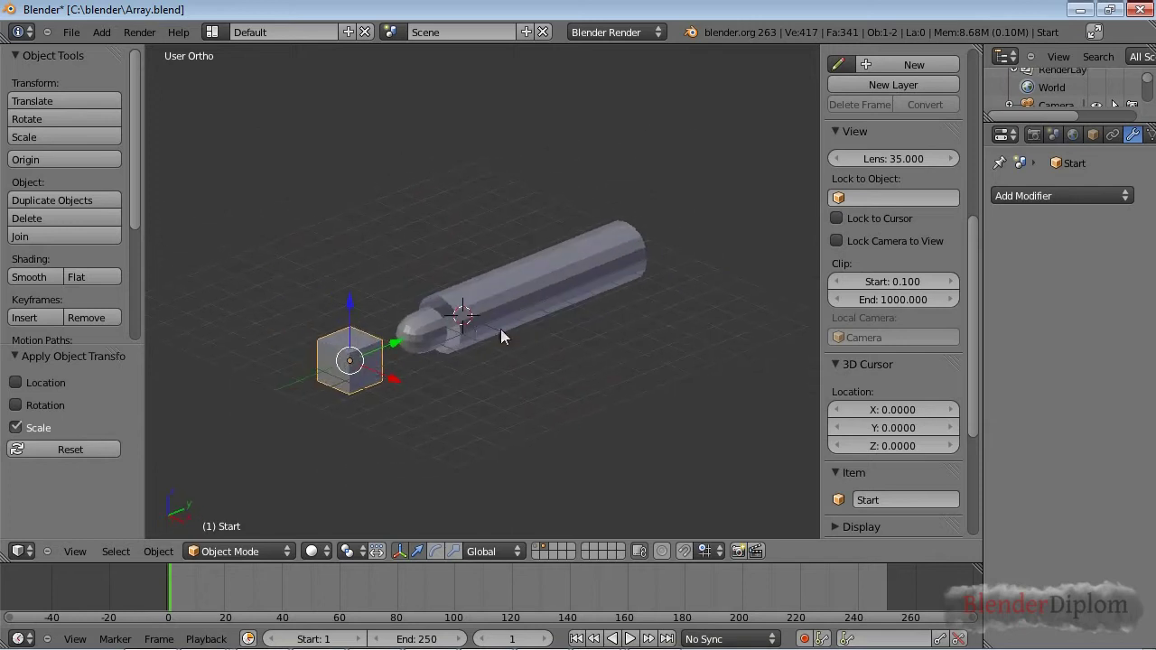
middle_drag(546, 327, 450, 374)
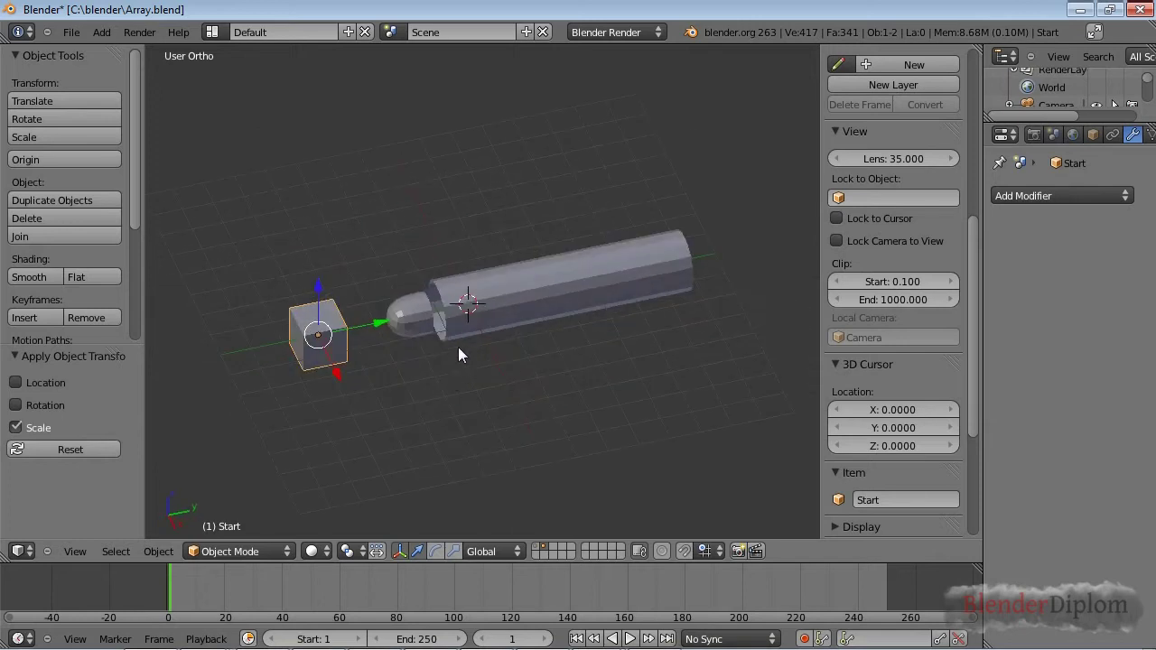
Step: On empty layer 3, add a circle mesh with 36 vertices
key(KP_7)
key(3)
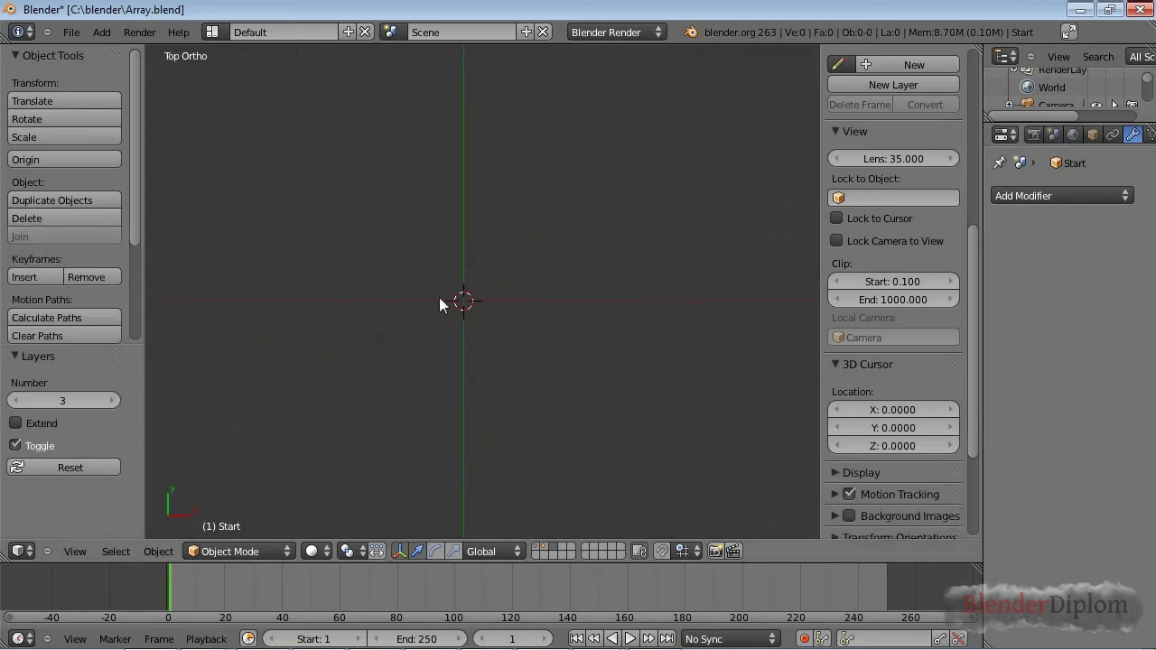
key(shift+a)
mouse_move(528, 331)
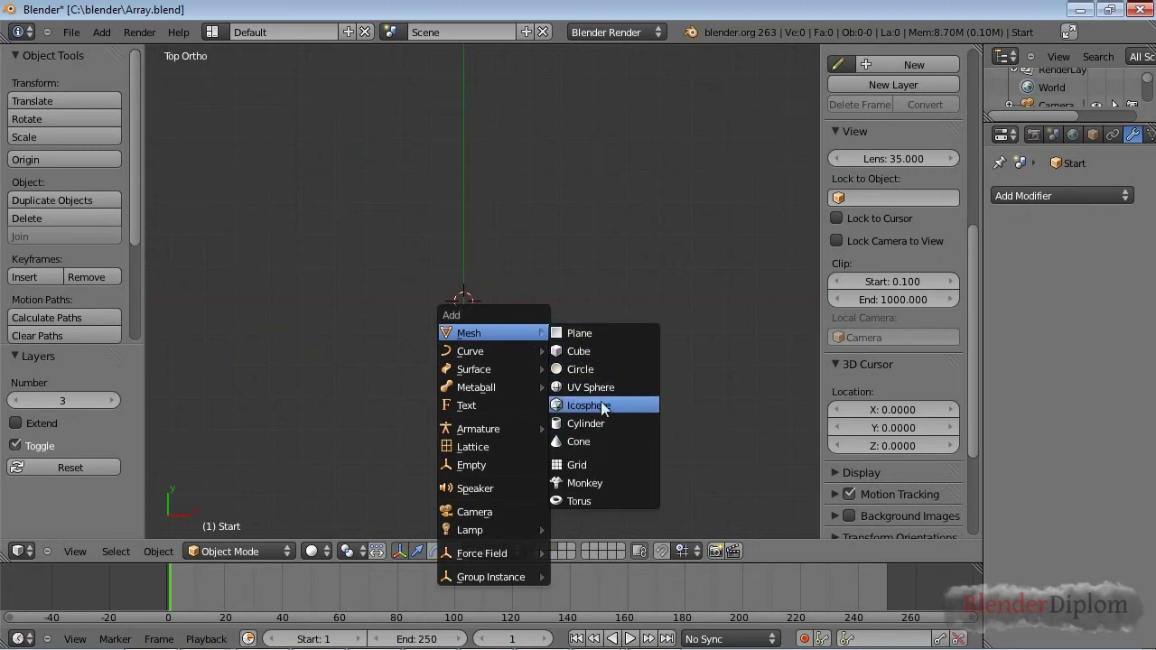
click(600, 362)
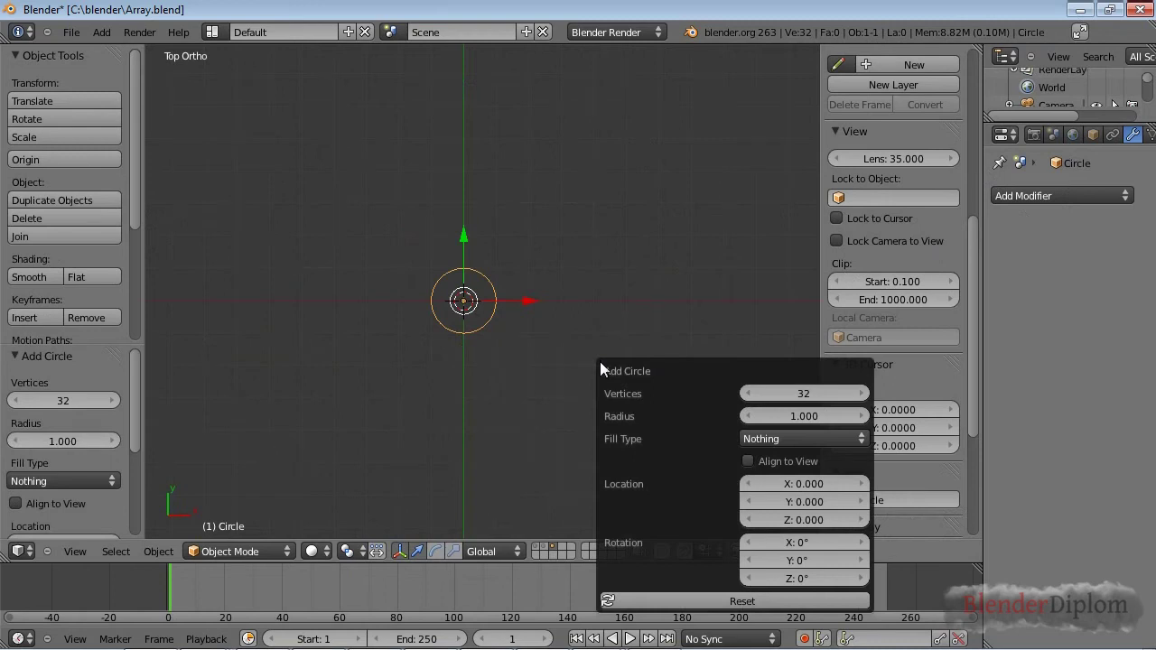
click(782, 391)
text(36)
key(Return)
Step: Delete two adjacent vertices at the circle's top to split it
scroll(472, 346, up, 4)
scroll(470, 347, up, 3)
key(Tab)
shift+middle_drag(471, 348, 544, 338)
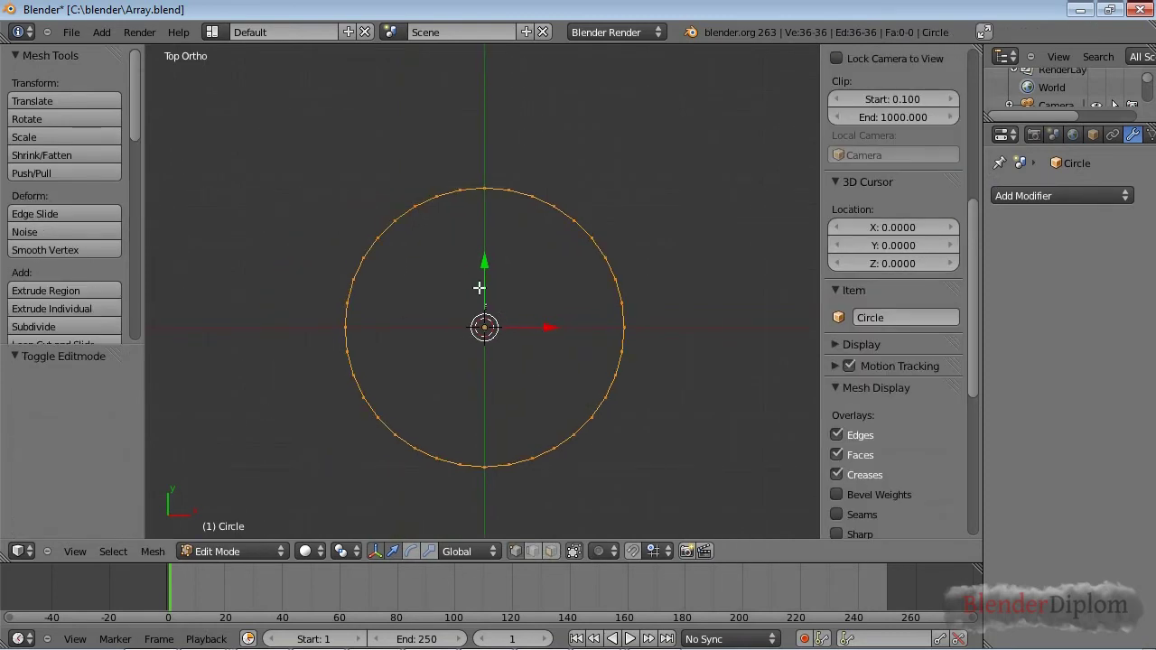
right_click(416, 207)
shift+right_click(555, 205)
key(x)
click(566, 189)
Step: Delete the large arc, then select the short arc's vertices with the 3D cursor as pivot
key(l)
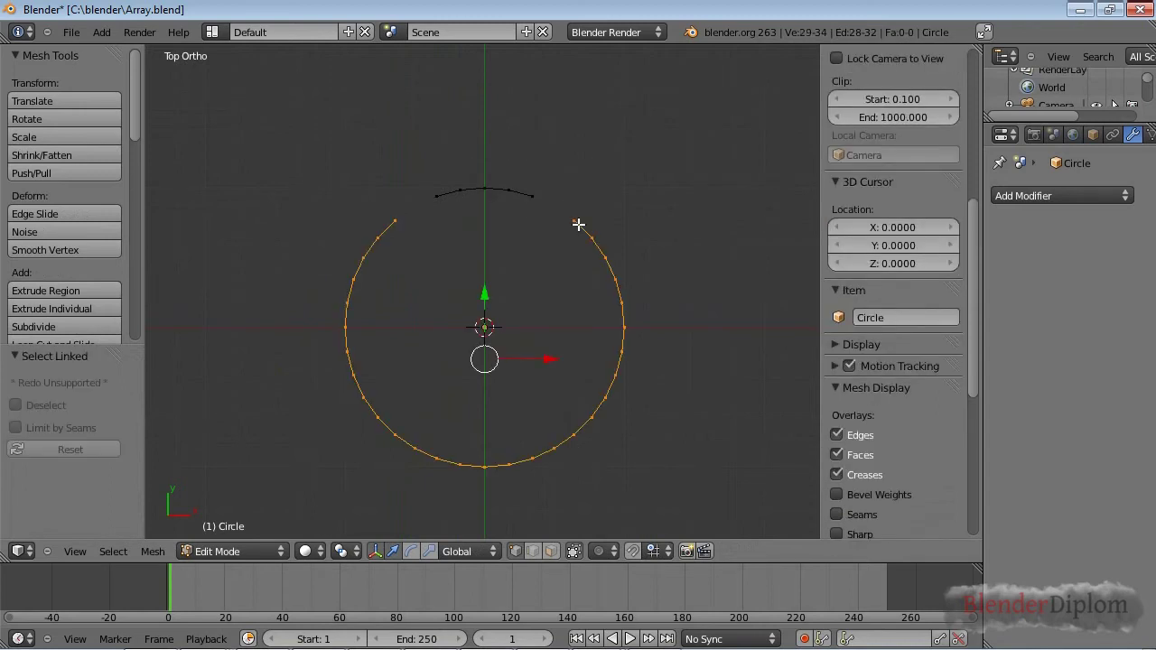
key(x)
click(579, 225)
right_click(495, 190)
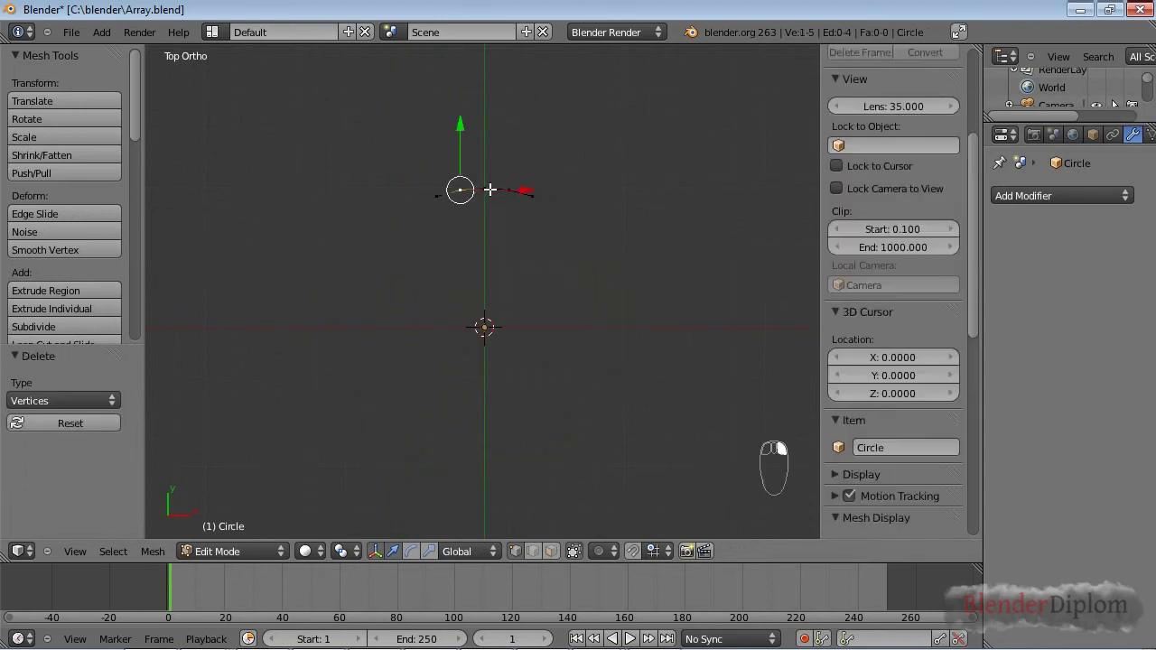
key(period)
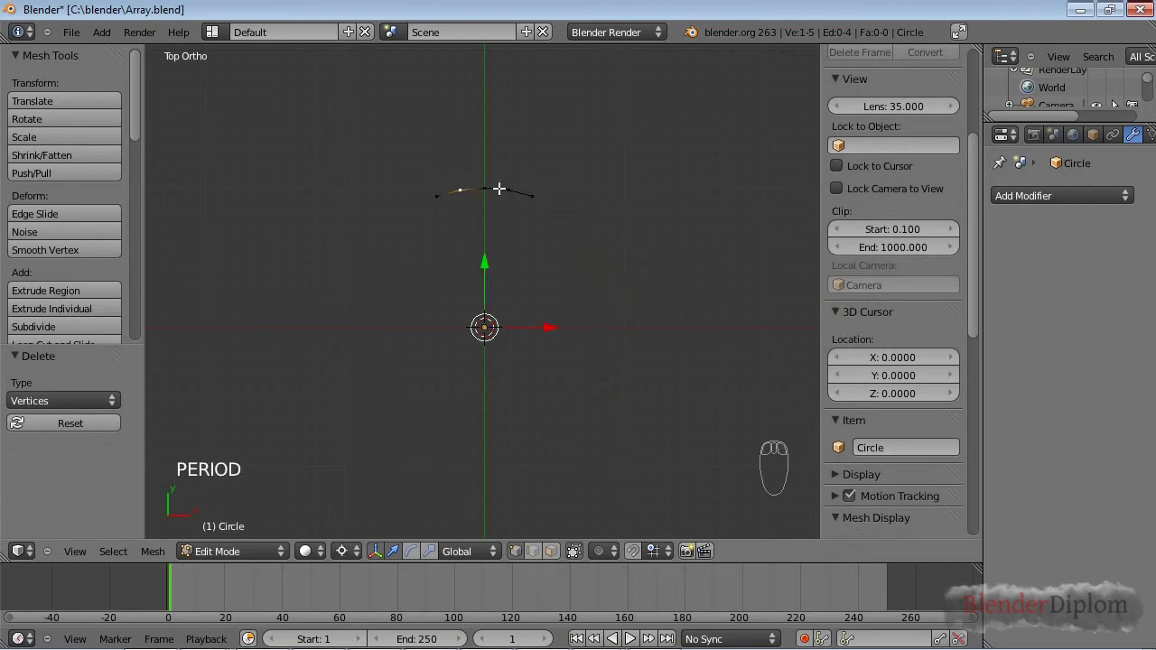
shift+right_click(485, 188)
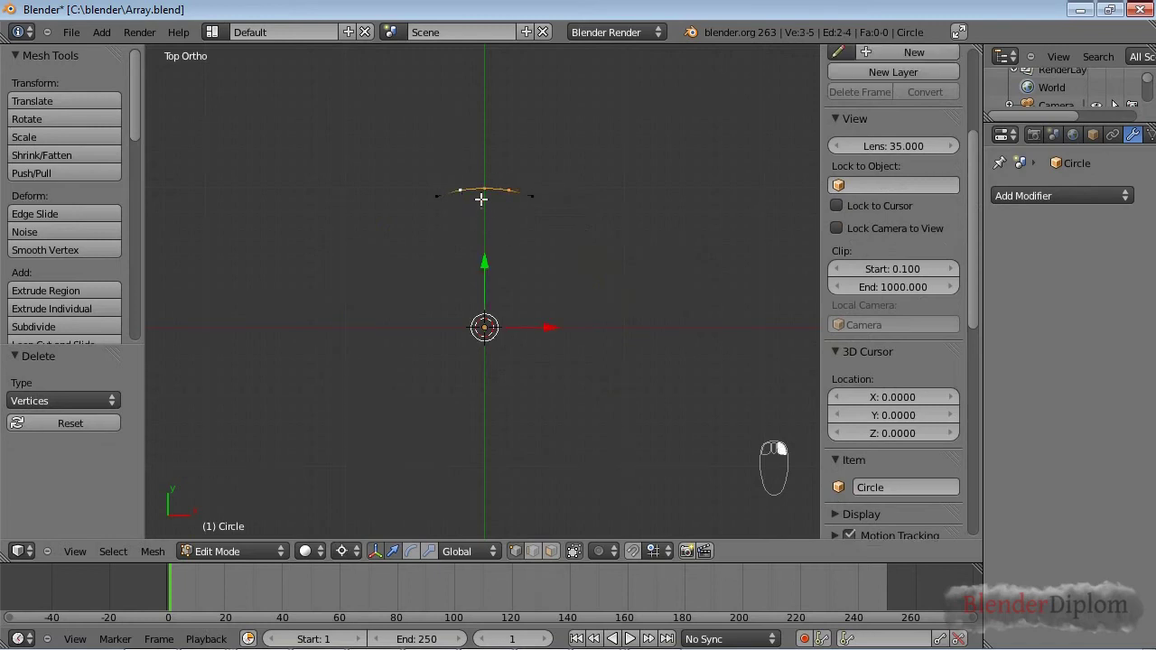
Step: Scale the selected arc vertices outward from the 3D cursor
key(s)
click(589, 391)
key(Tab)
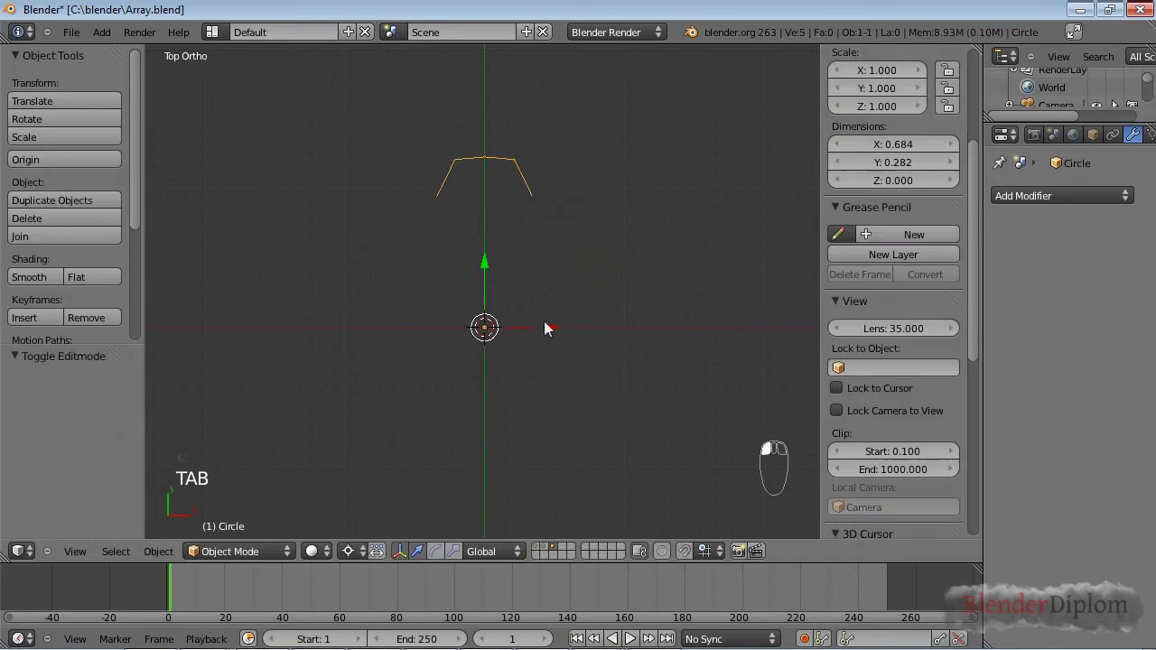
Step: Add an Array modifier and an Empty, using Empty.002 as object offset instead of relative offset
click(1076, 196)
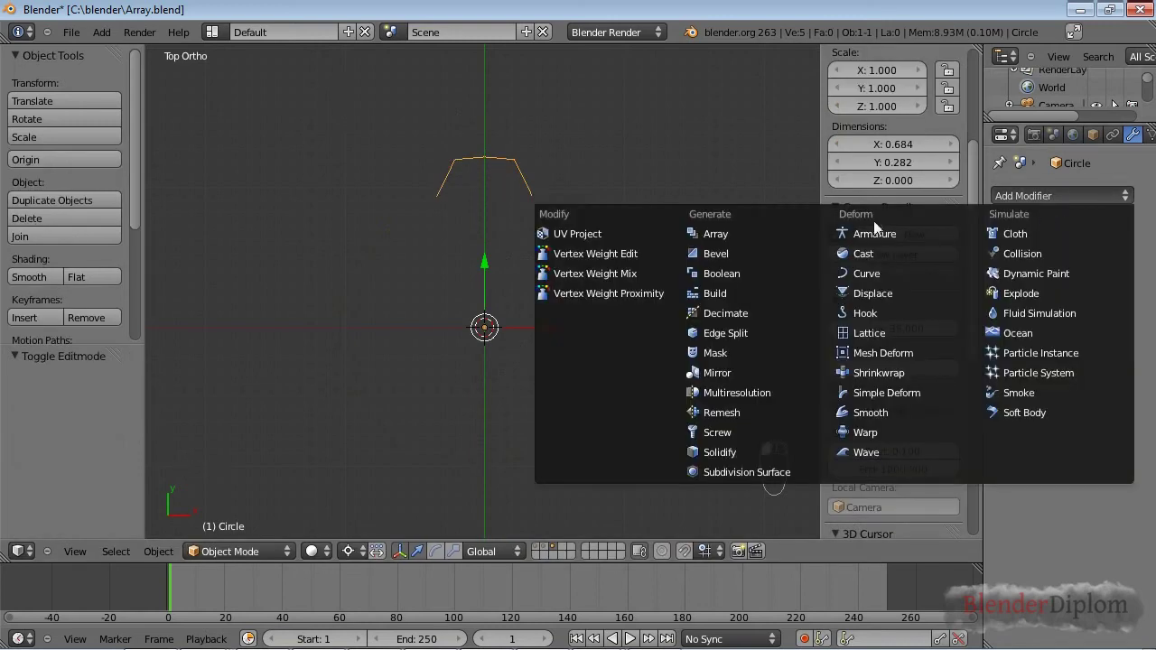
click(762, 236)
key(shift+a)
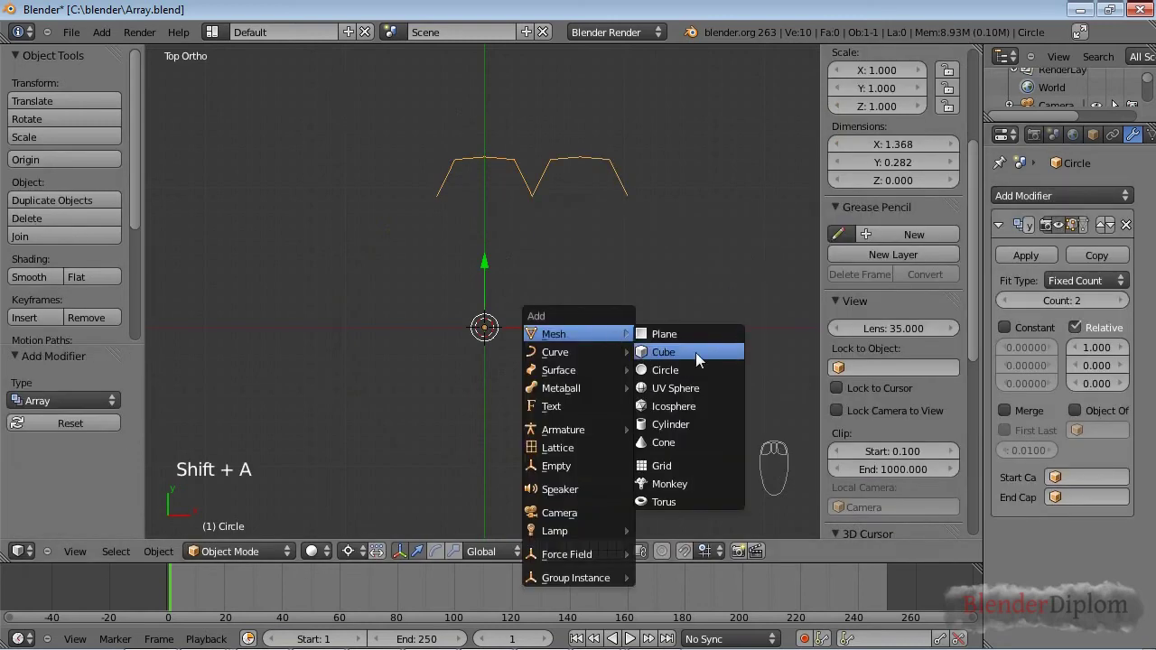
click(575, 465)
right_click(573, 182)
click(1074, 327)
click(1076, 411)
click(1098, 432)
click(1076, 547)
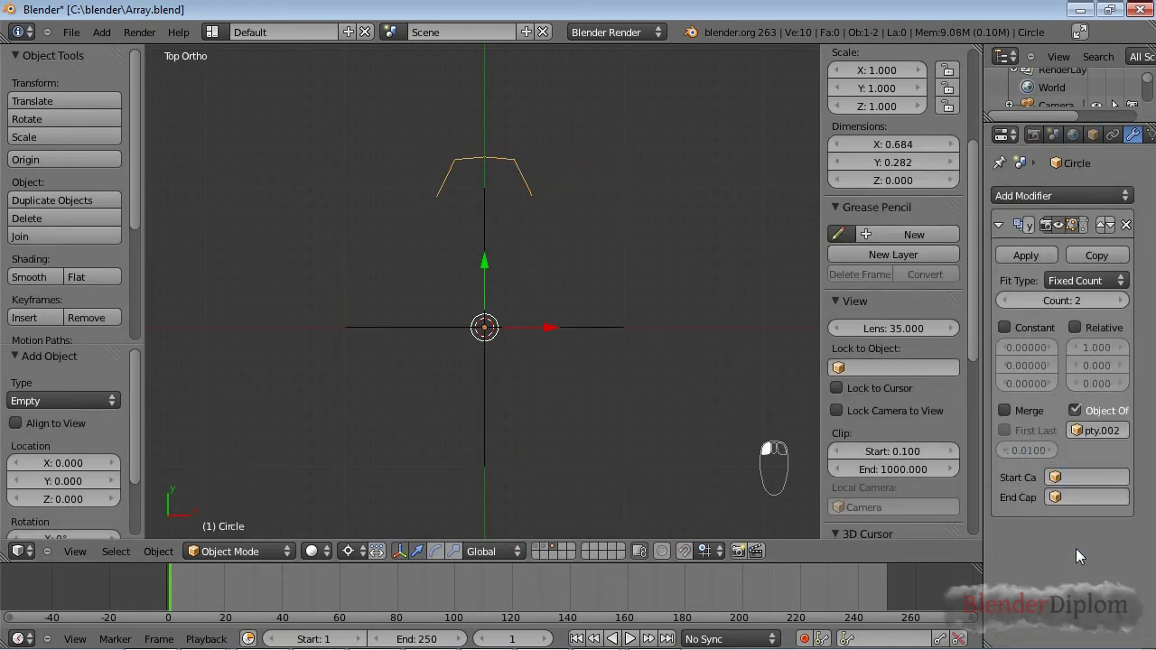
Step: Rotate Empty.002 by 40° so the second arc copy swings around the centre
right_click(561, 327)
key(r)
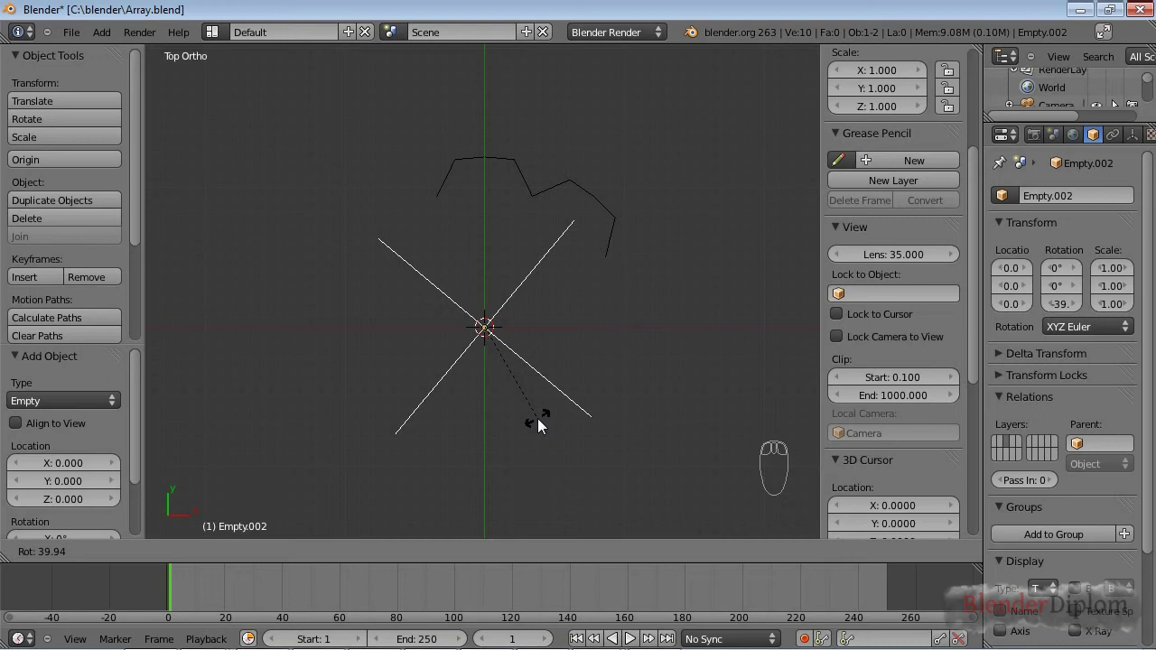
right_click(539, 419)
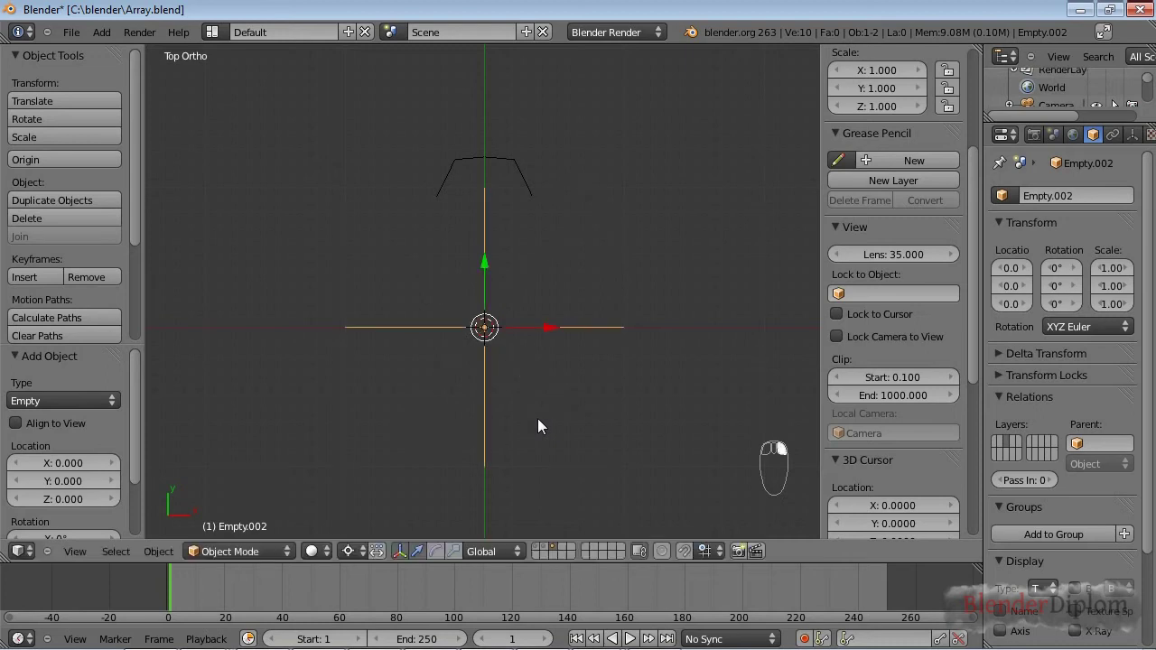
text(r40)
key(Return)
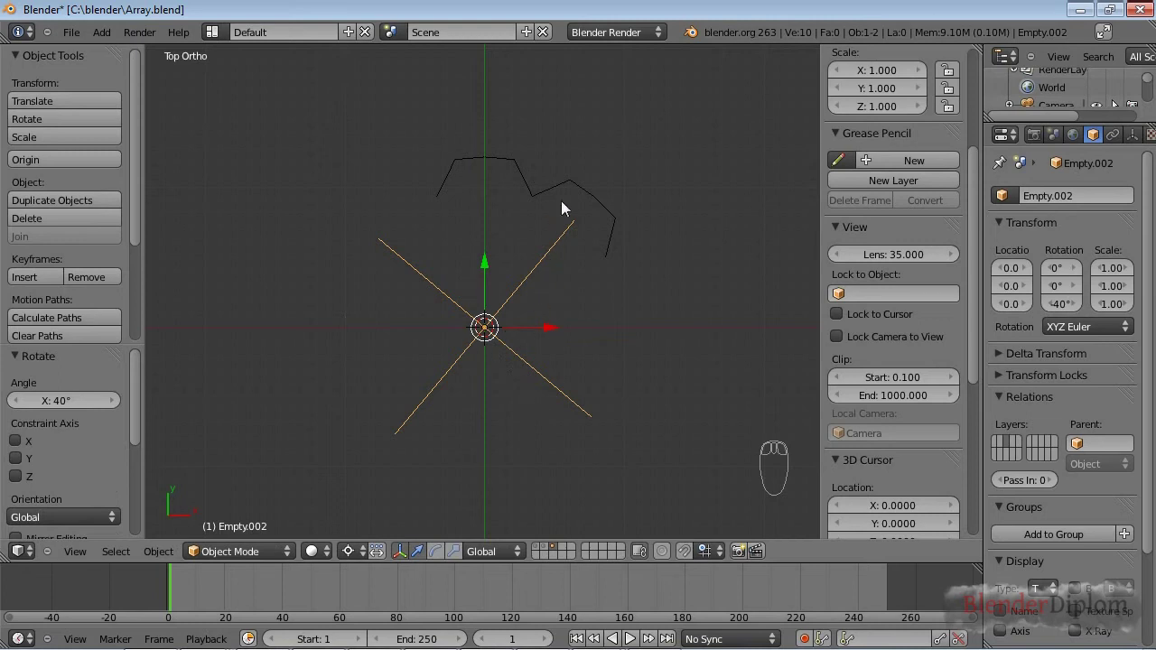
Step: Set the arc array's count to 9 so the ring closes
right_click(571, 177)
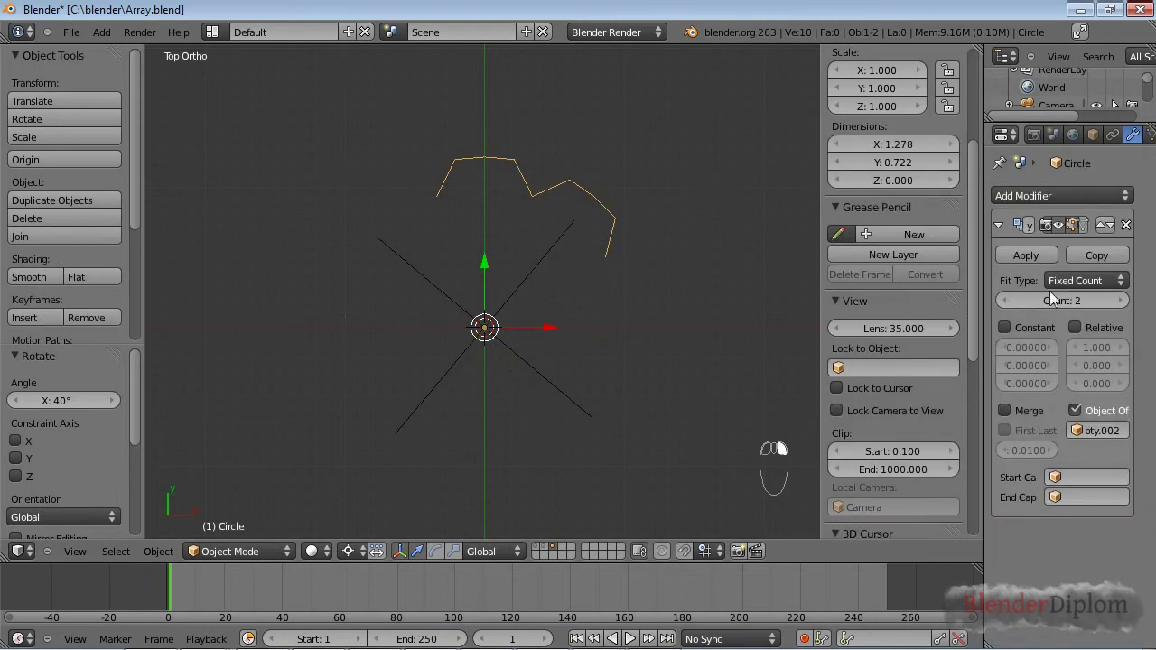
click(1120, 300)
click(1120, 301)
click(1120, 301)
click(1120, 300)
click(1120, 300)
click(1120, 301)
click(1120, 301)
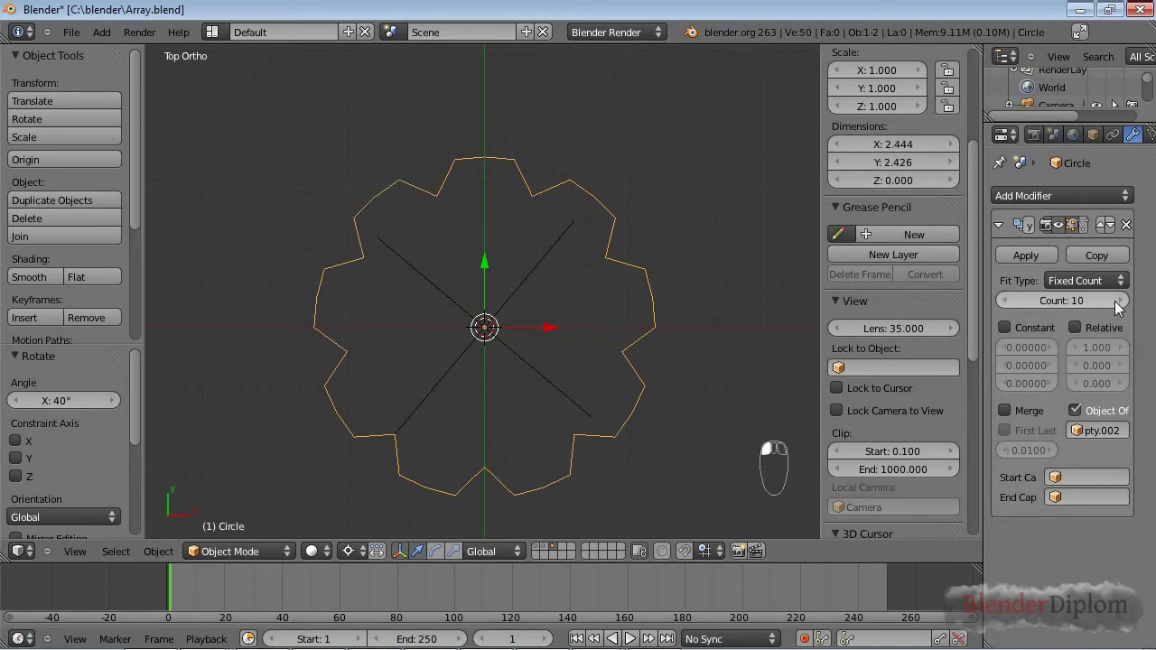
click(1004, 301)
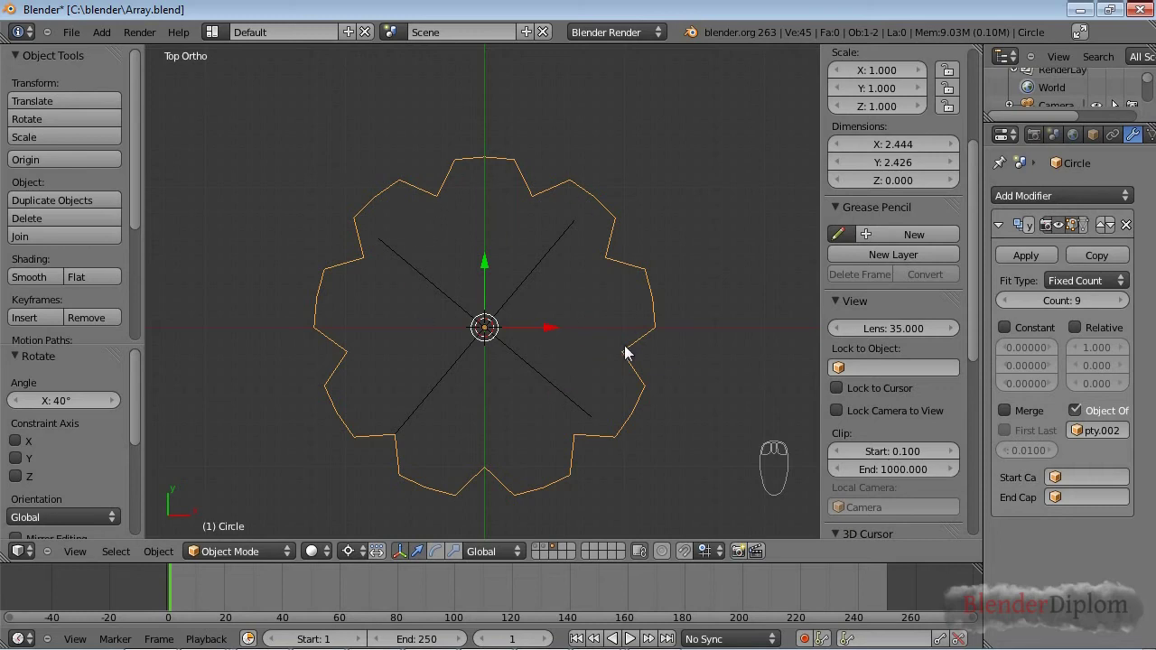
right_click(554, 245)
right_click(543, 190)
Step: Extrude all the arc's vertices and scale them inward into a filled gear-shaped ring
key(Tab)
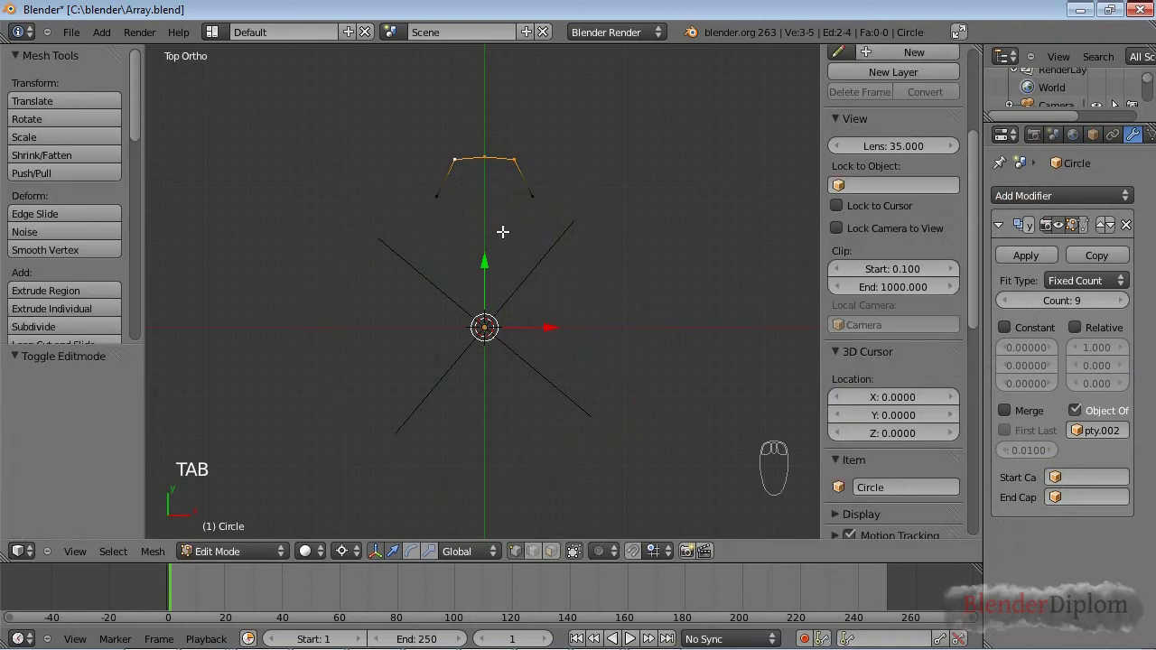
key(a)
key(a)
key(a)
key(e)
right_click(590, 268)
key(s)
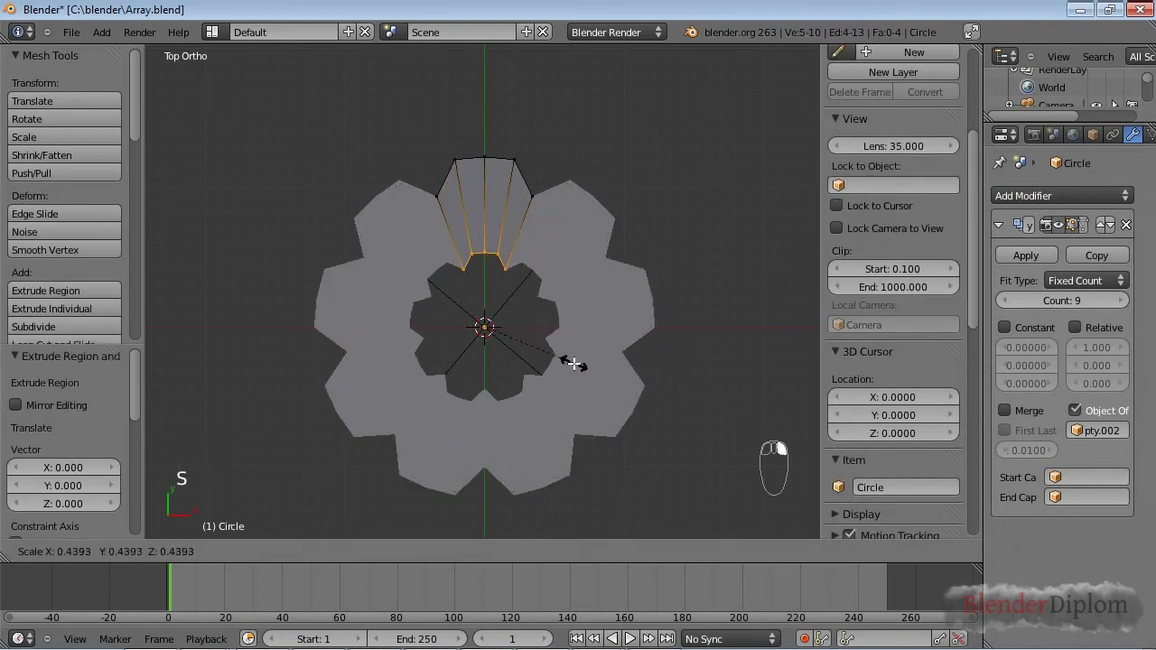
click(542, 374)
key(Tab)
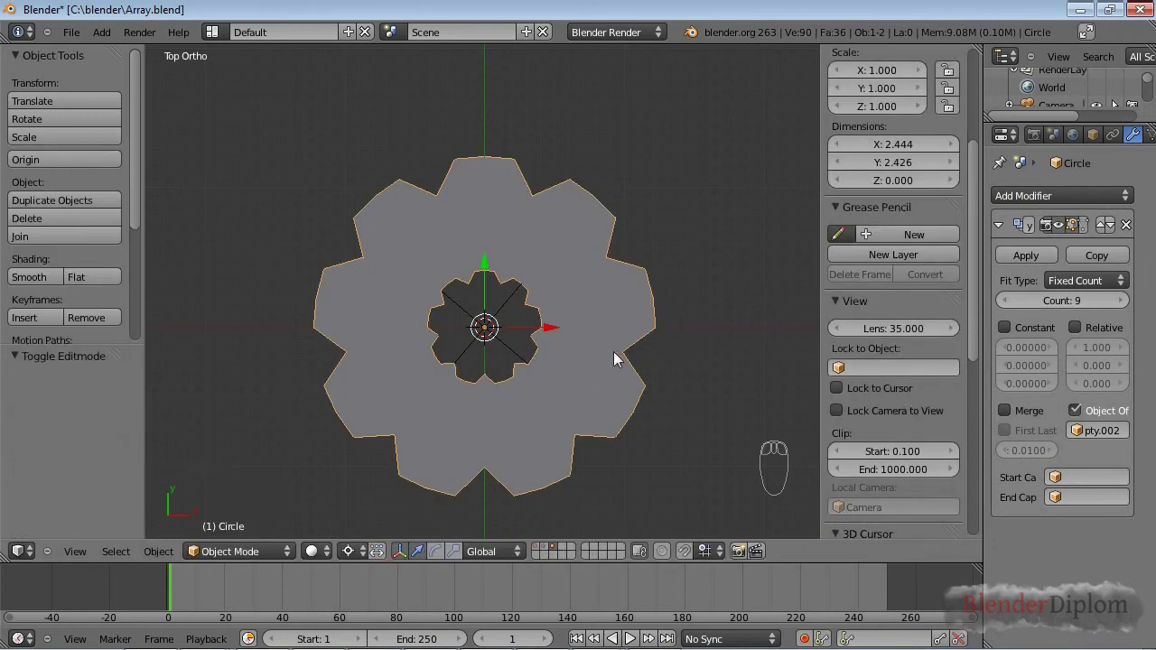
Step: Try a Solidify modifier, remove it, and add a Subdivision Surface modifier instead
click(1045, 195)
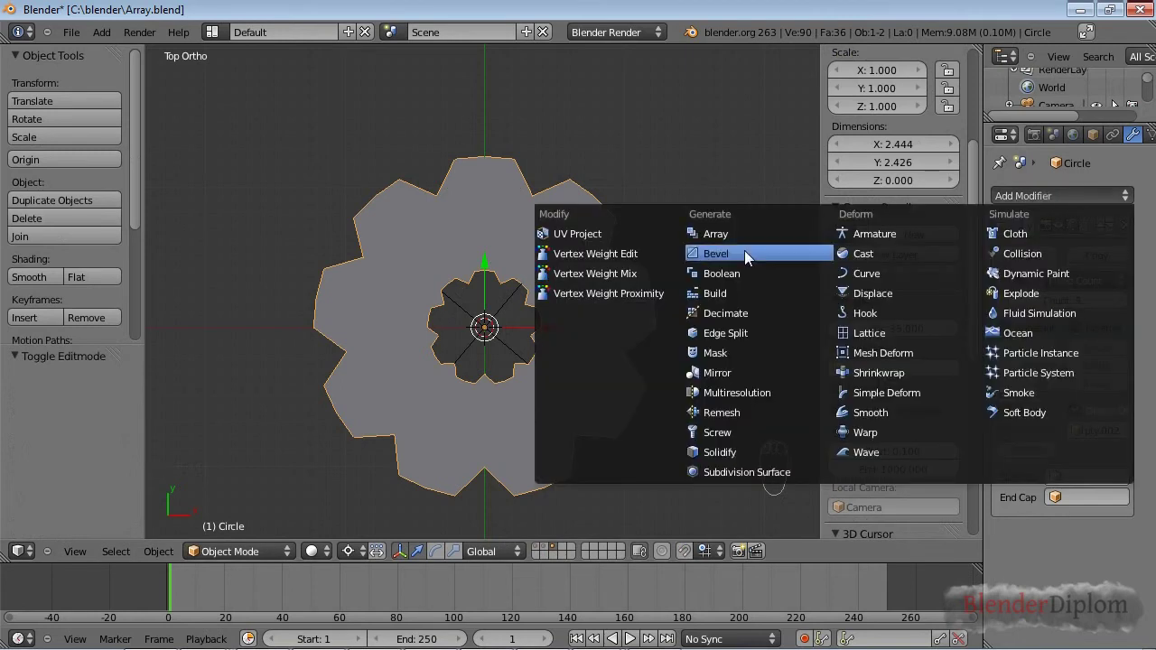
click(733, 453)
click(1127, 537)
click(1033, 186)
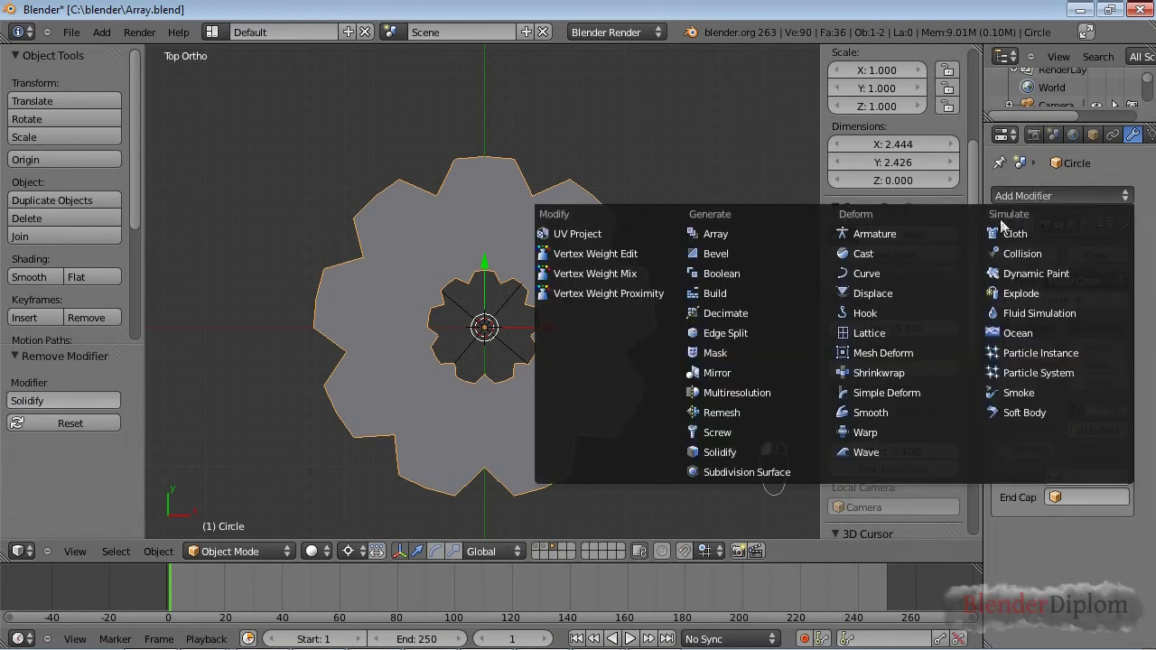
click(763, 471)
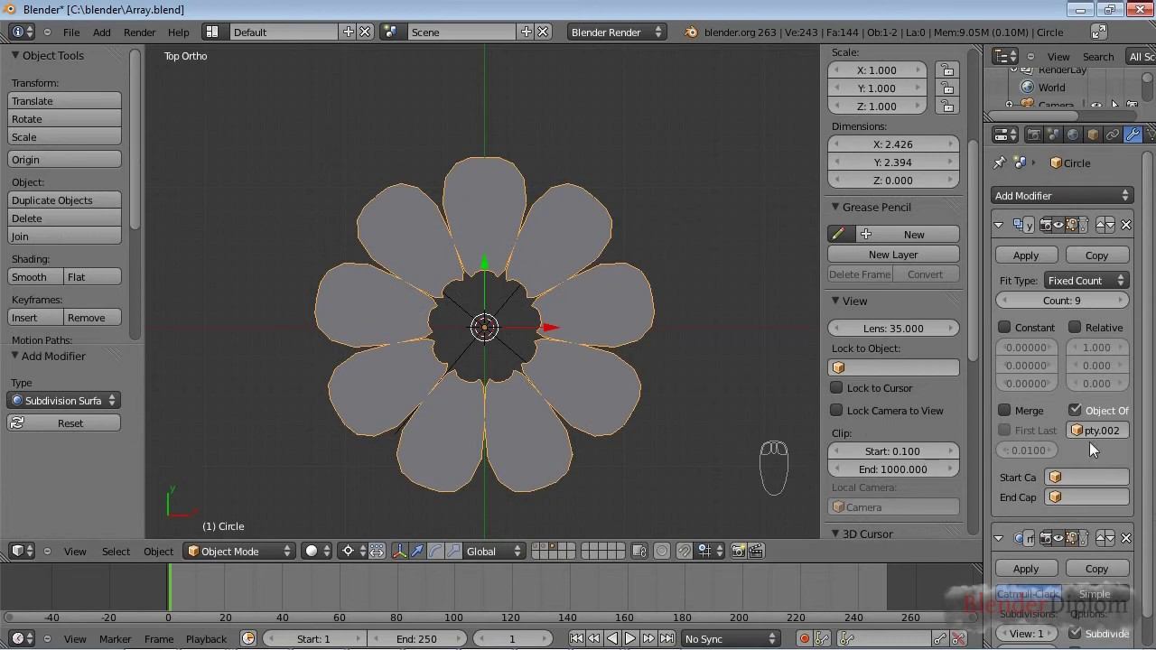
Step: Enable Merge and First Last in the Array modifier with a 0.01 merge distance
click(1008, 410)
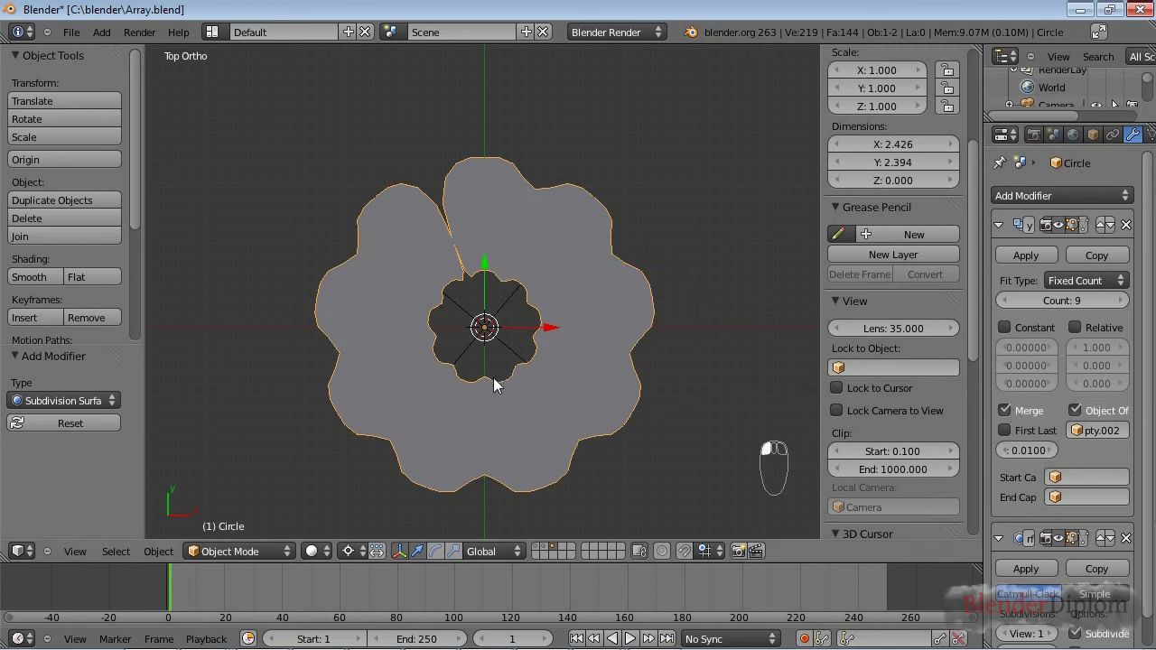
scroll(494, 385, up, 1)
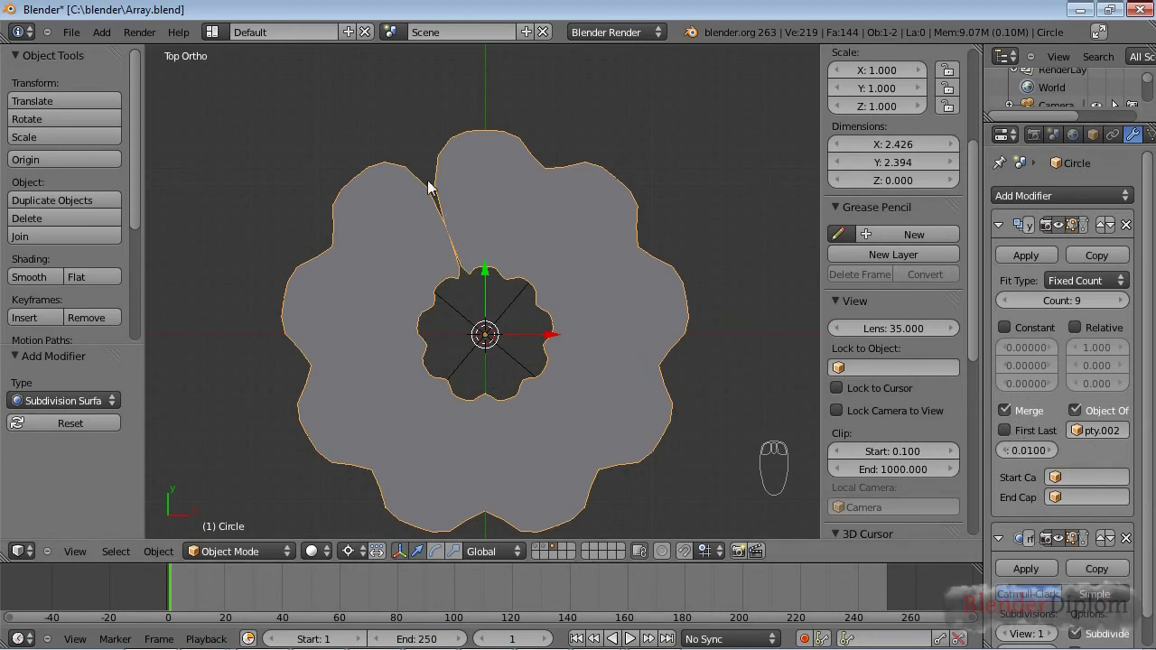
click(1004, 432)
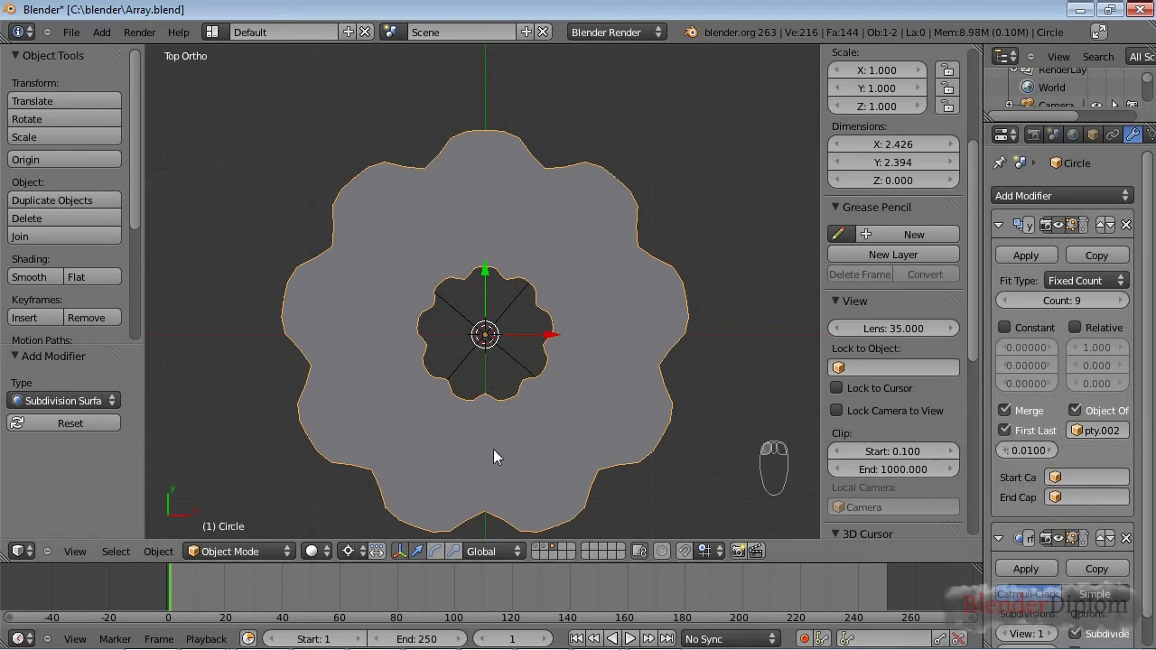
drag(985, 460, 951, 459)
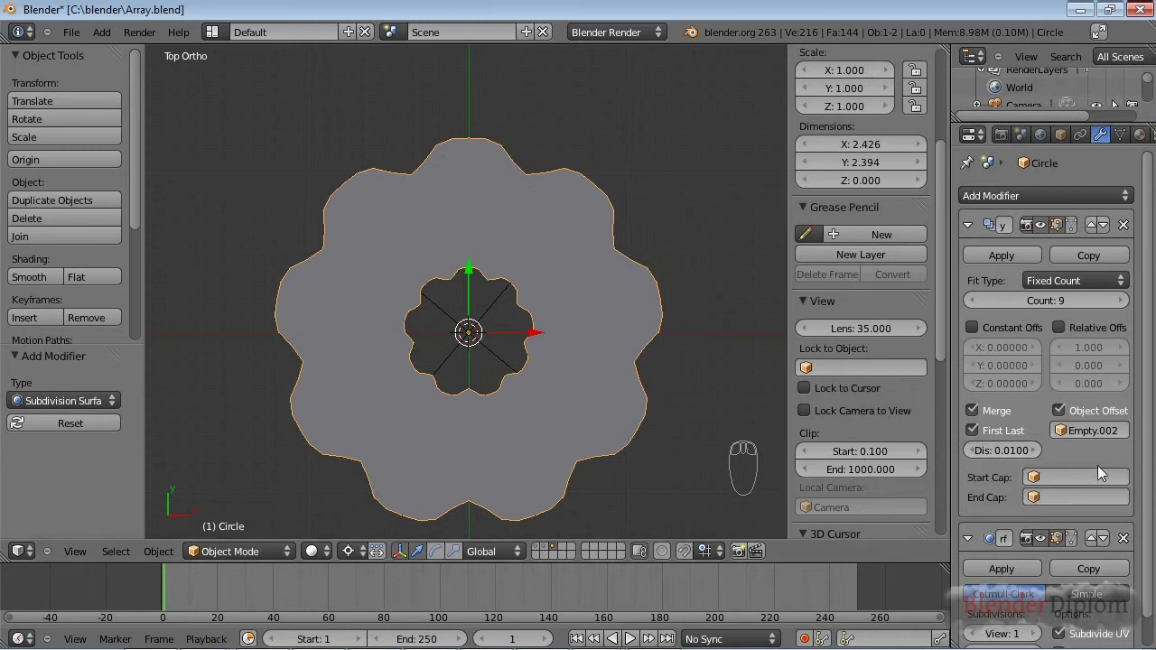
mouse_move(1008, 449)
mouse_down()
mouse_move(1107, 448)
mouse_move(1000, 456)
mouse_up()
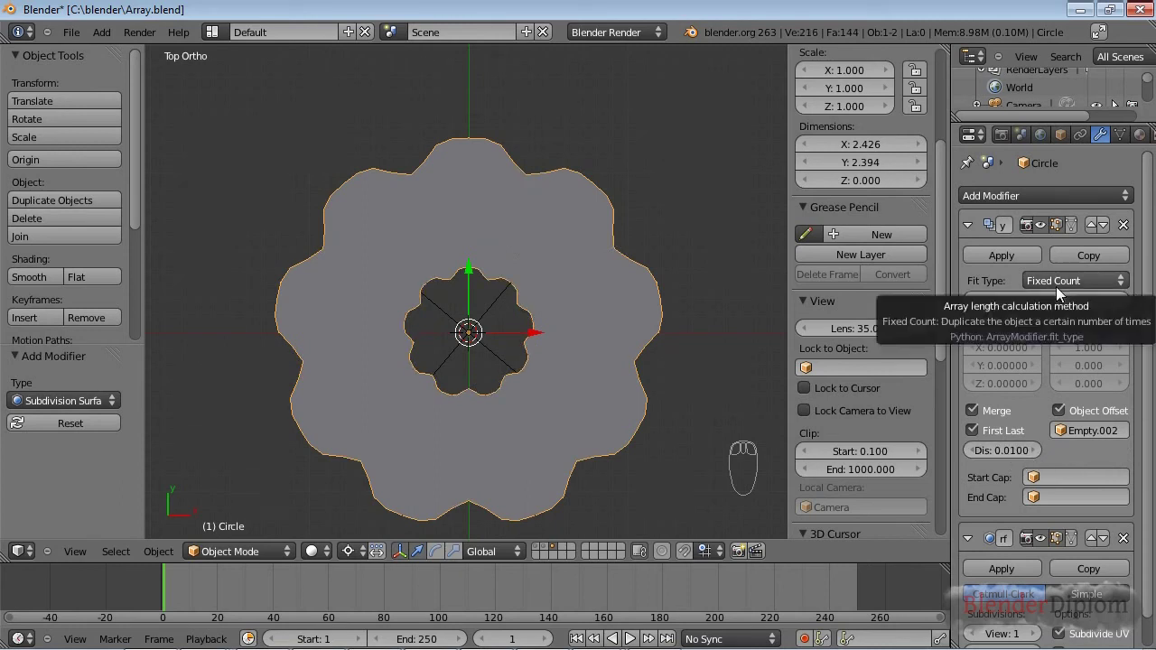
click(1056, 286)
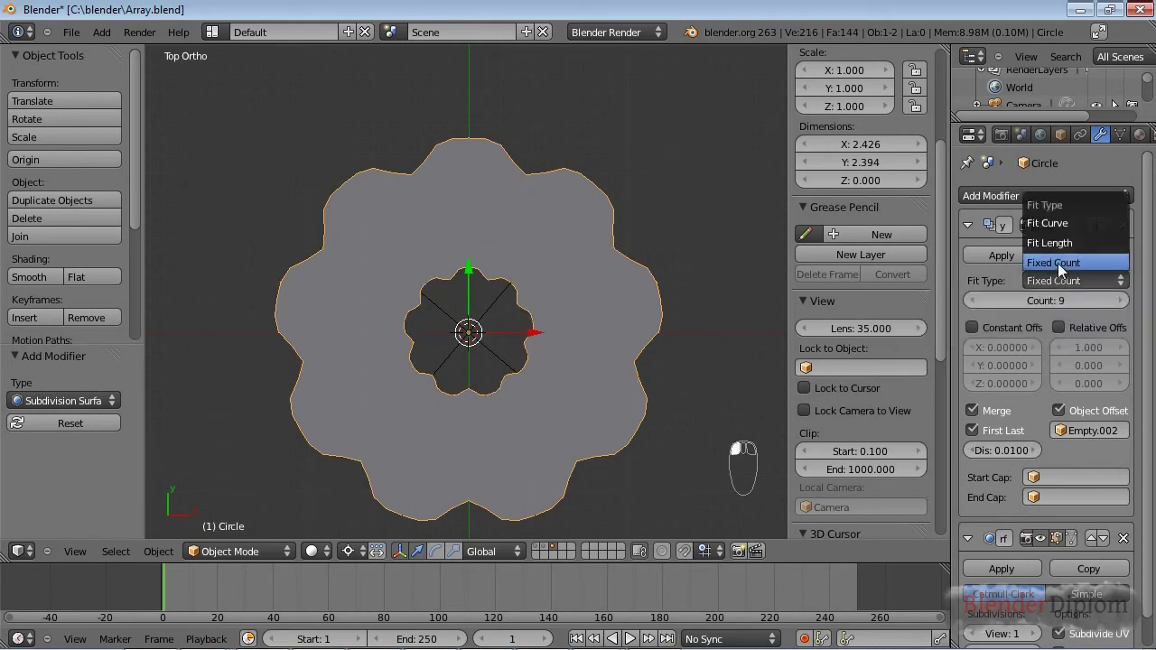
Step: Keep Fixed Count, then on layer 2 in right view delete the left start-cap cube
click(1061, 264)
key(2)
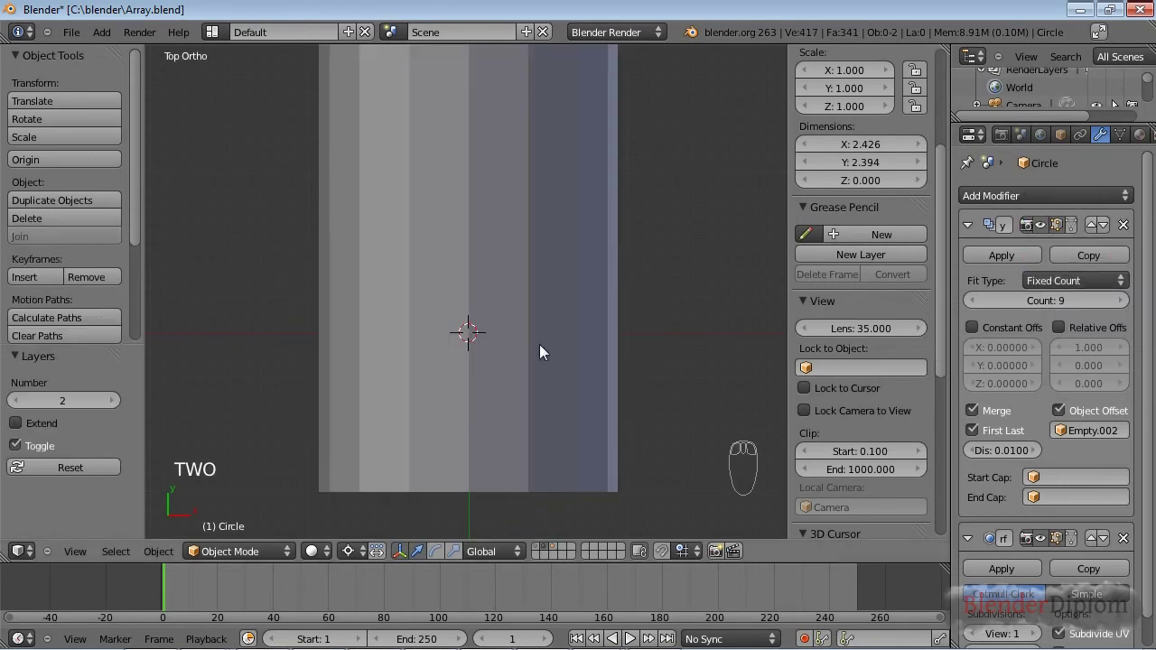
key(KP_3)
scroll(539, 344, down, 4)
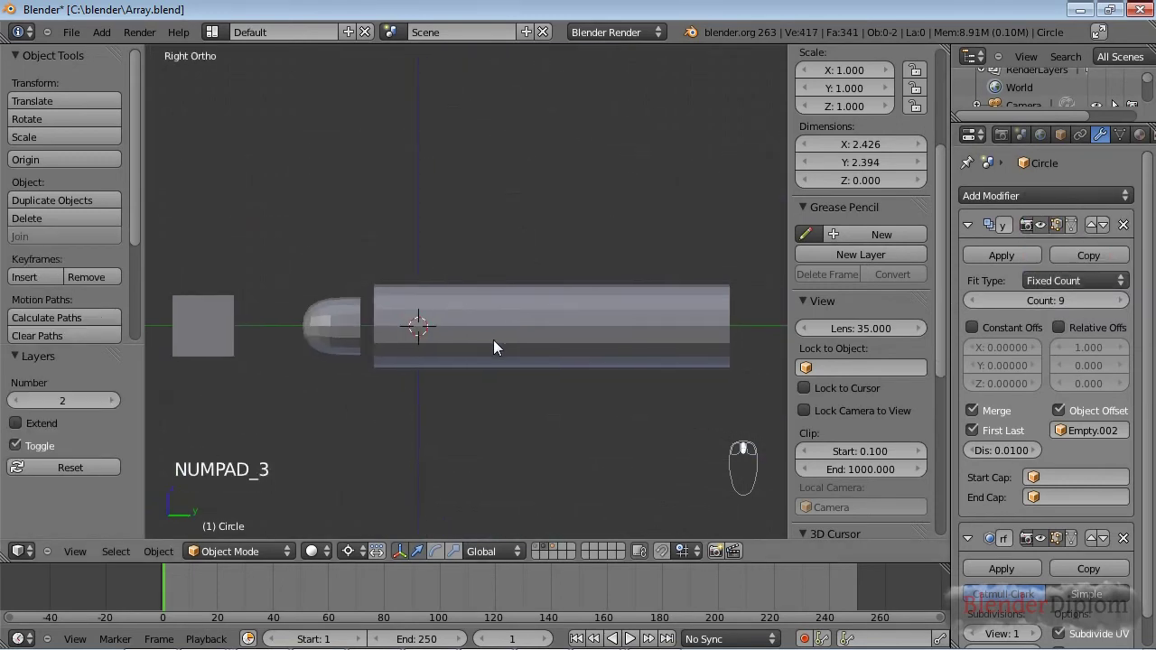
right_click(353, 335)
right_click(210, 317)
key(x)
click(210, 317)
Step: Add a Bezier curve and rotate it 90 degrees about X in top wireframe view
right_click(477, 299)
scroll(499, 343, down, 4)
key(shift+a)
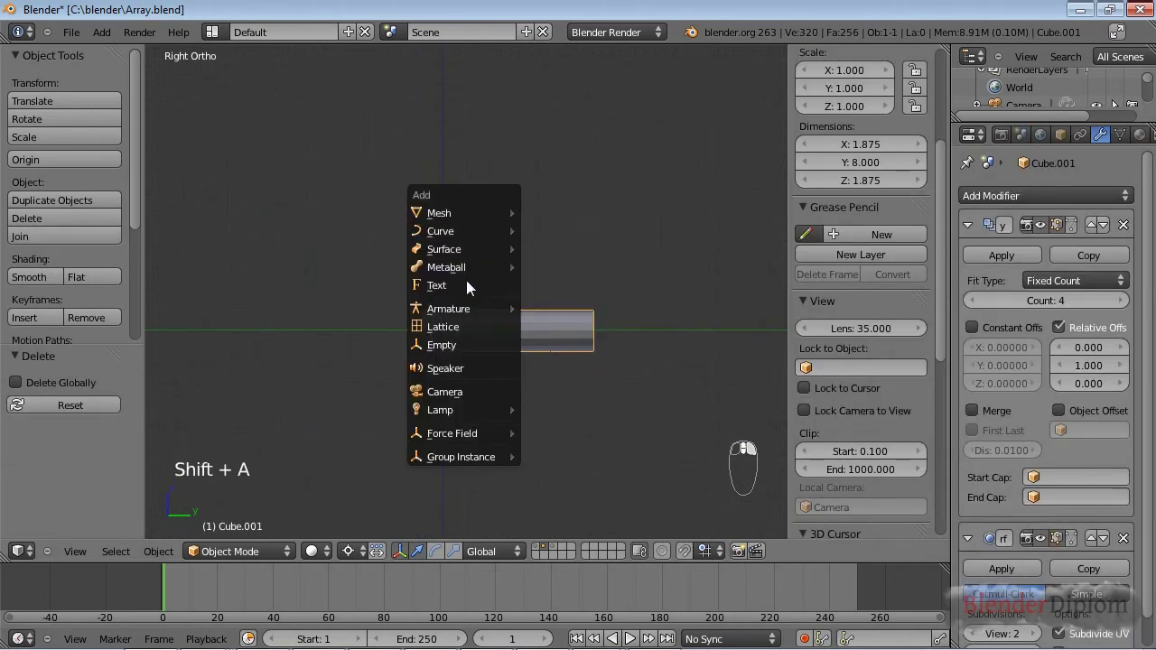
mouse_move(473, 231)
click(553, 231)
key(z)
key(KP_7)
key(r)
key(x)
key(9)
key(0)
key(Return)
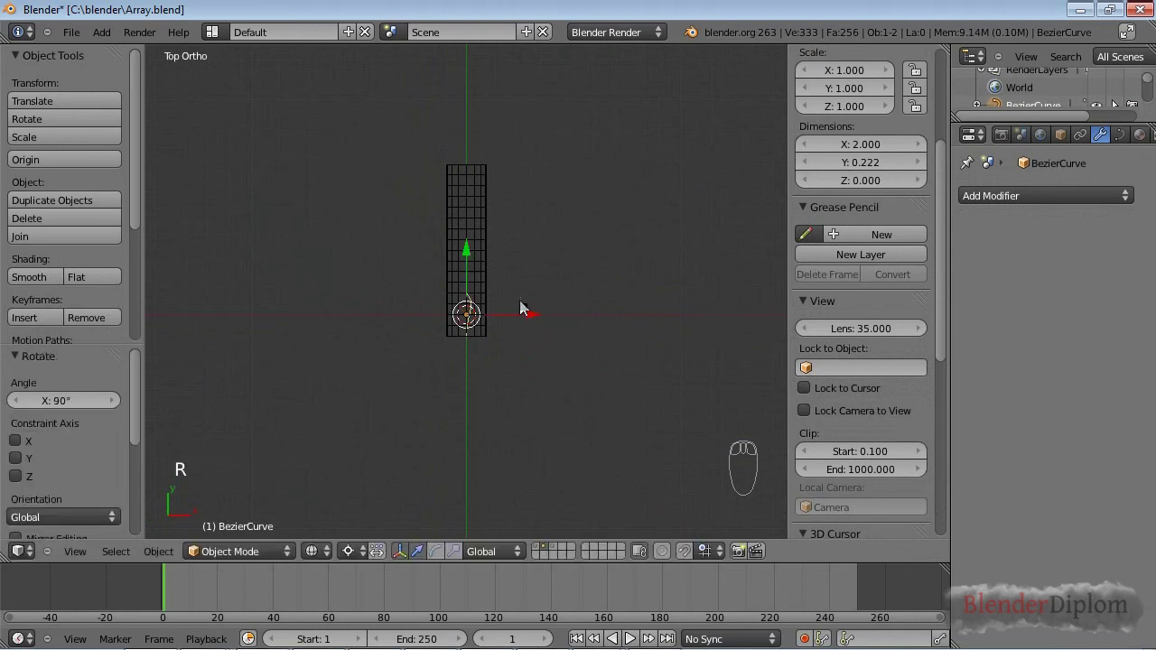
Step: Shrink the tube to 0.261 and enlarge the Bezier curve to 3.067, aligning it along Y
right_click(498, 282)
key(s)
click(522, 311)
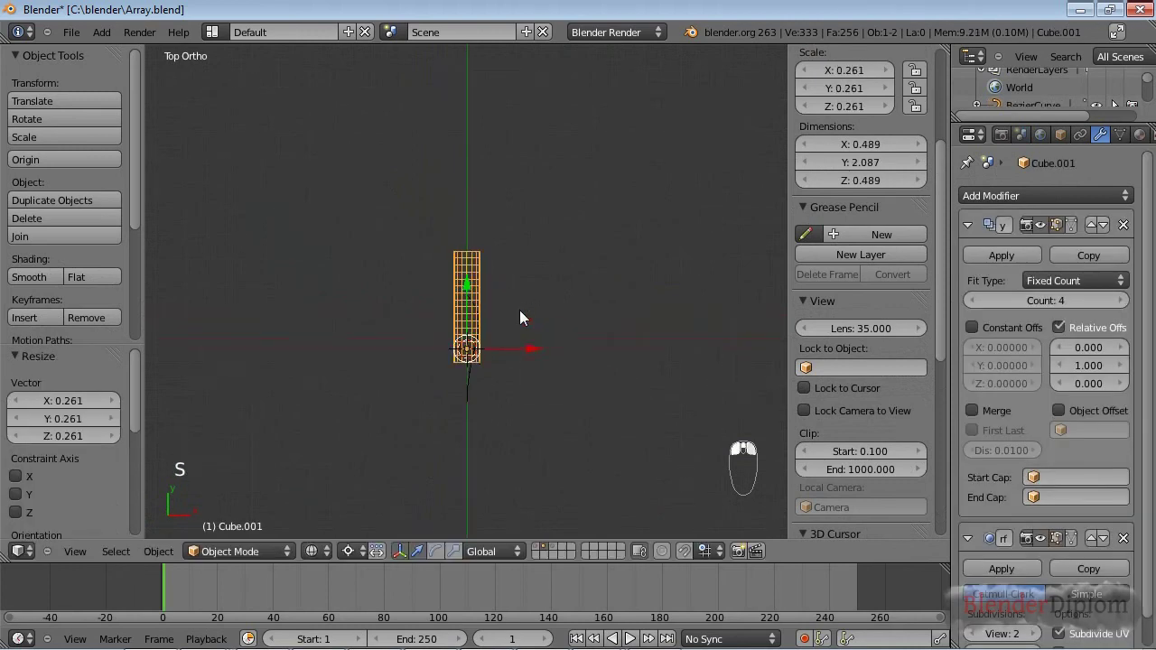
right_click(462, 374)
drag(466, 276, 467, 233)
key(Tab)
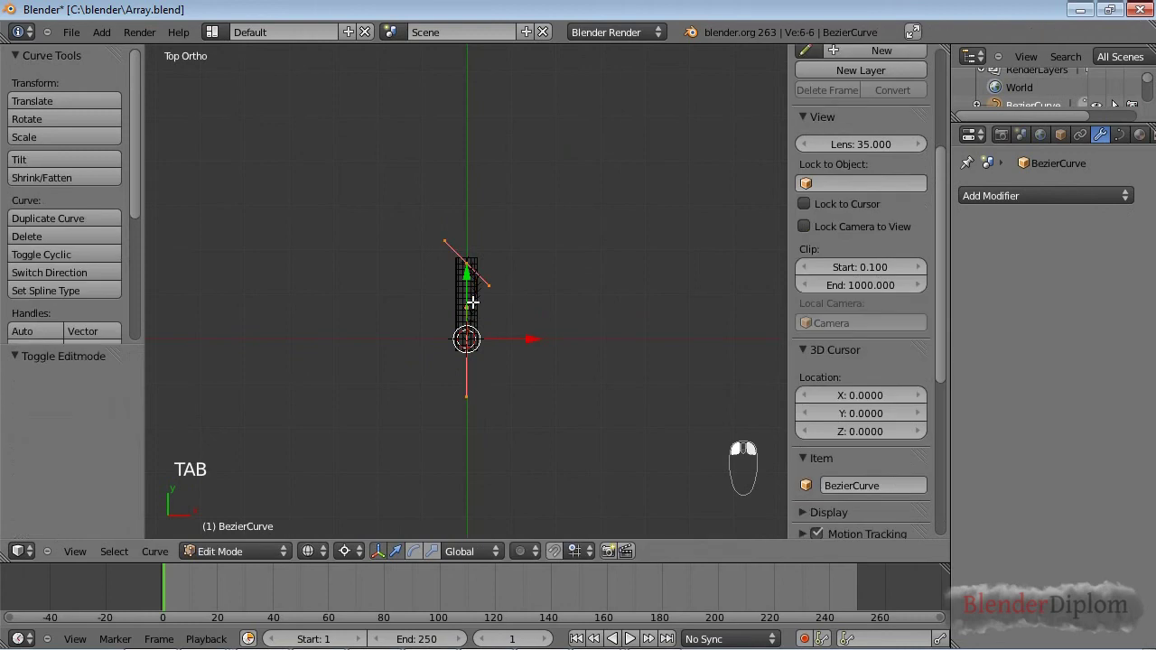
key(Tab)
key(s)
click(528, 335)
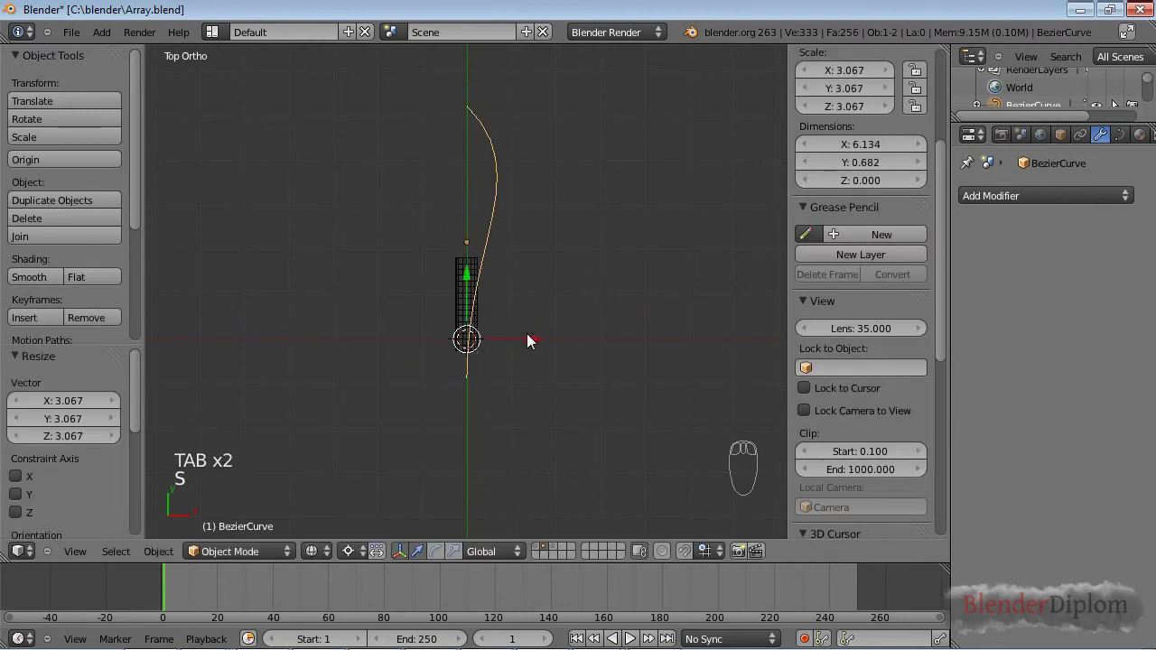
drag(467, 277, 468, 305)
right_click(469, 292)
Step: Add a Curve modifier to the tube with BezierCurve as its target object
key(KP_3)
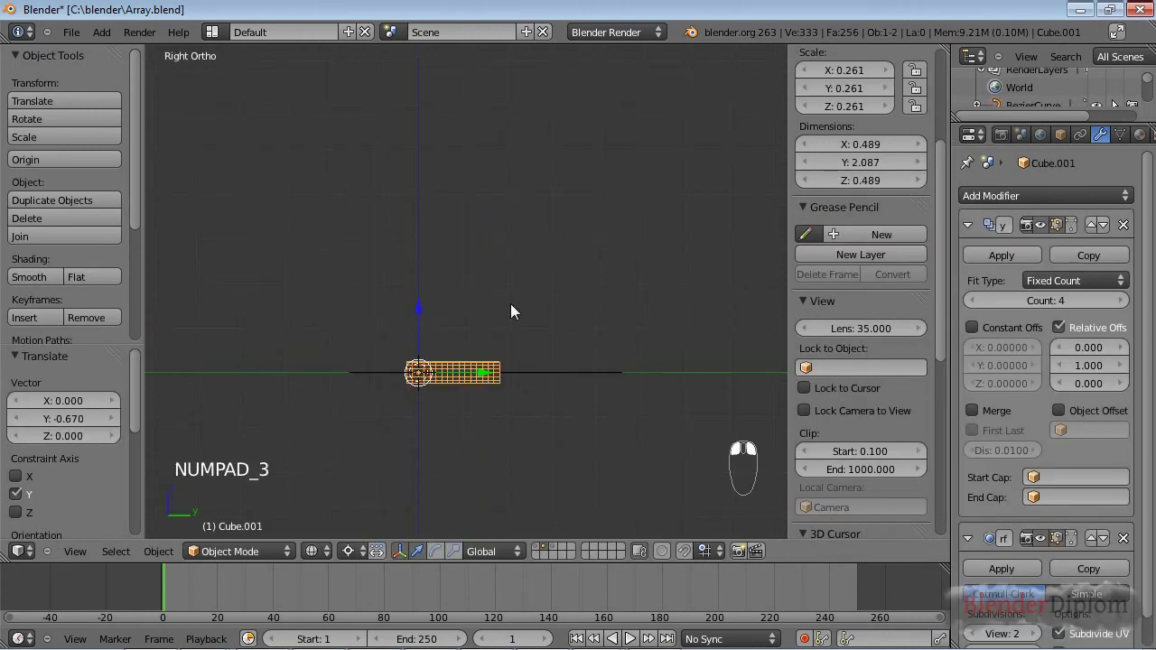
shift+scroll(510, 336, down, 3)
click(1059, 195)
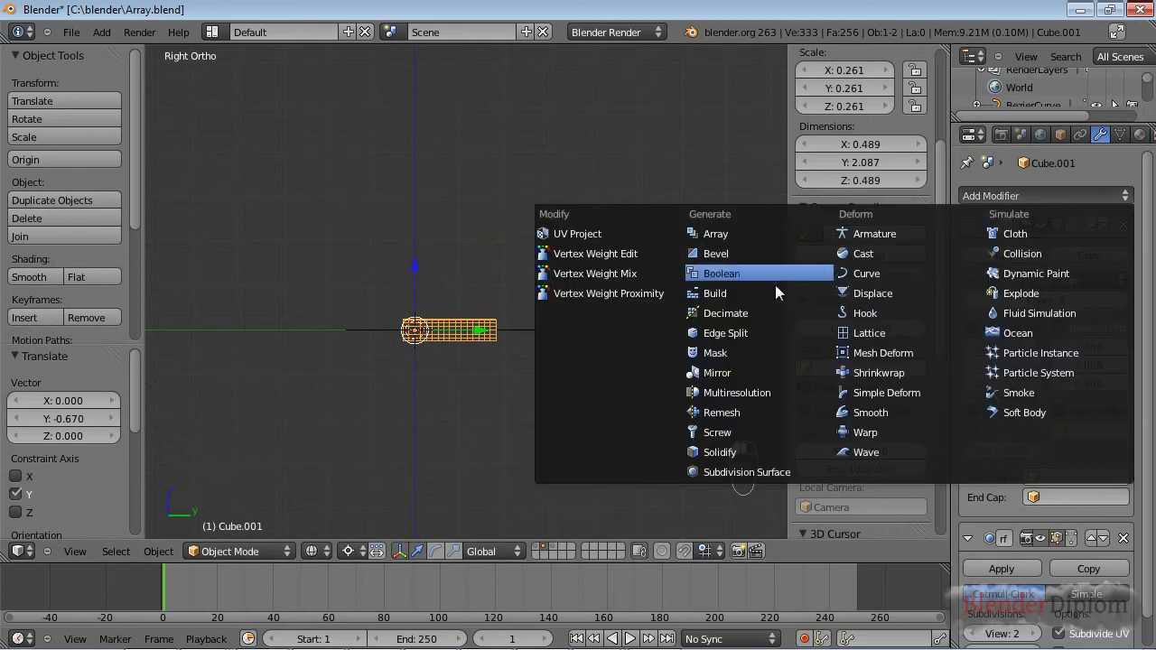
click(867, 268)
middle_drag(546, 327, 560, 397)
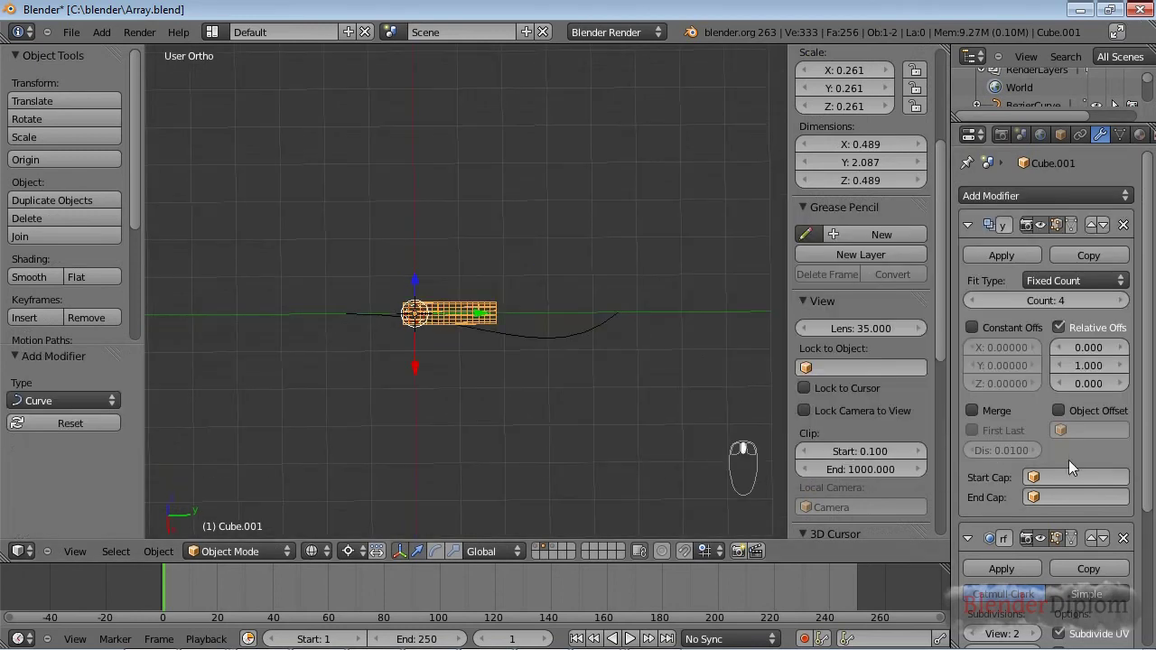
scroll(1069, 459, down, 5)
click(1009, 582)
click(1003, 416)
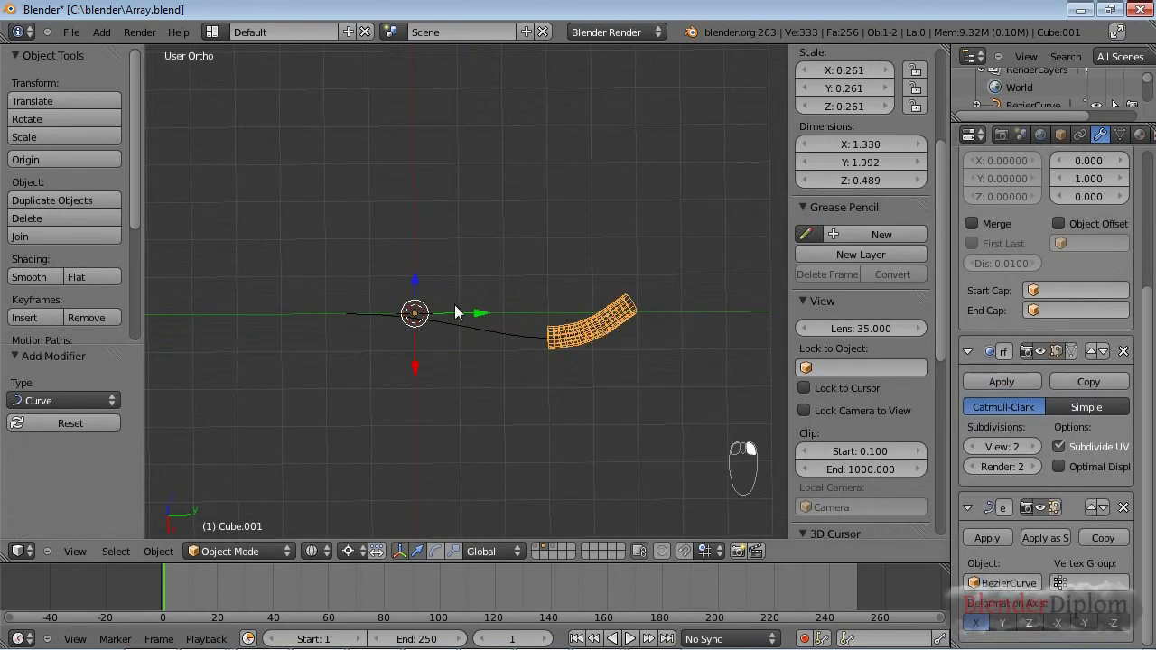
Step: Slide the tube along Y on the curve and raise the array count to 10
key(g)
key(y)
click(306, 320)
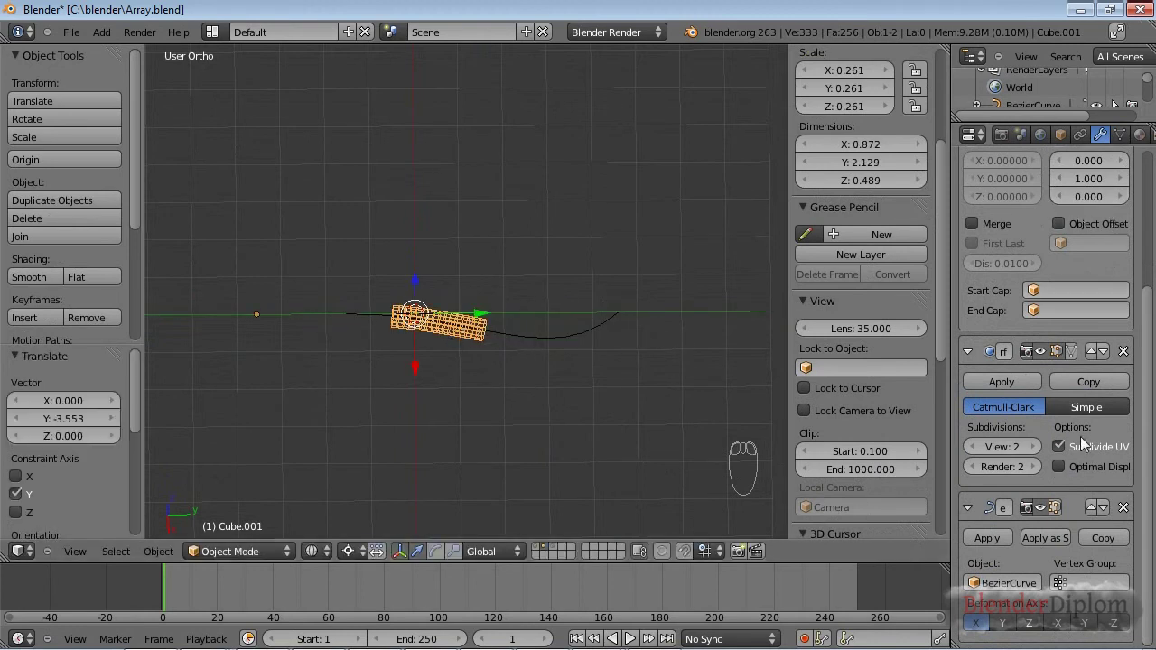
scroll(1024, 336, up, 3)
scroll(1024, 329, up, 2)
click(1120, 301)
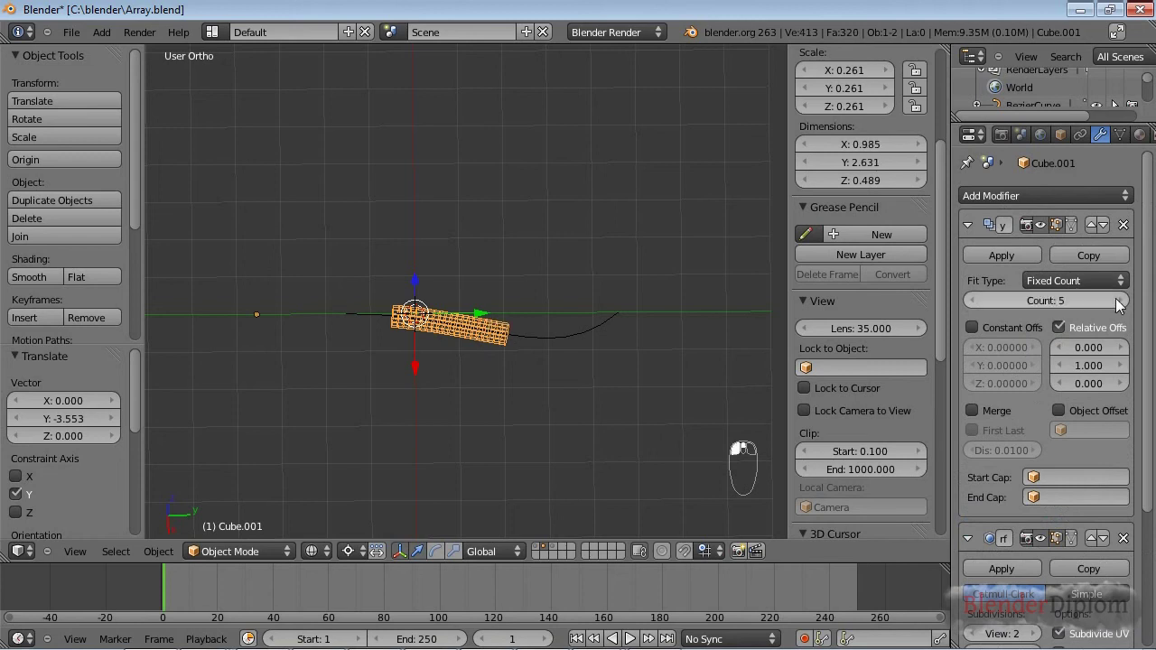
click(1120, 301)
click(1120, 301)
click(1120, 300)
click(1120, 301)
click(1119, 301)
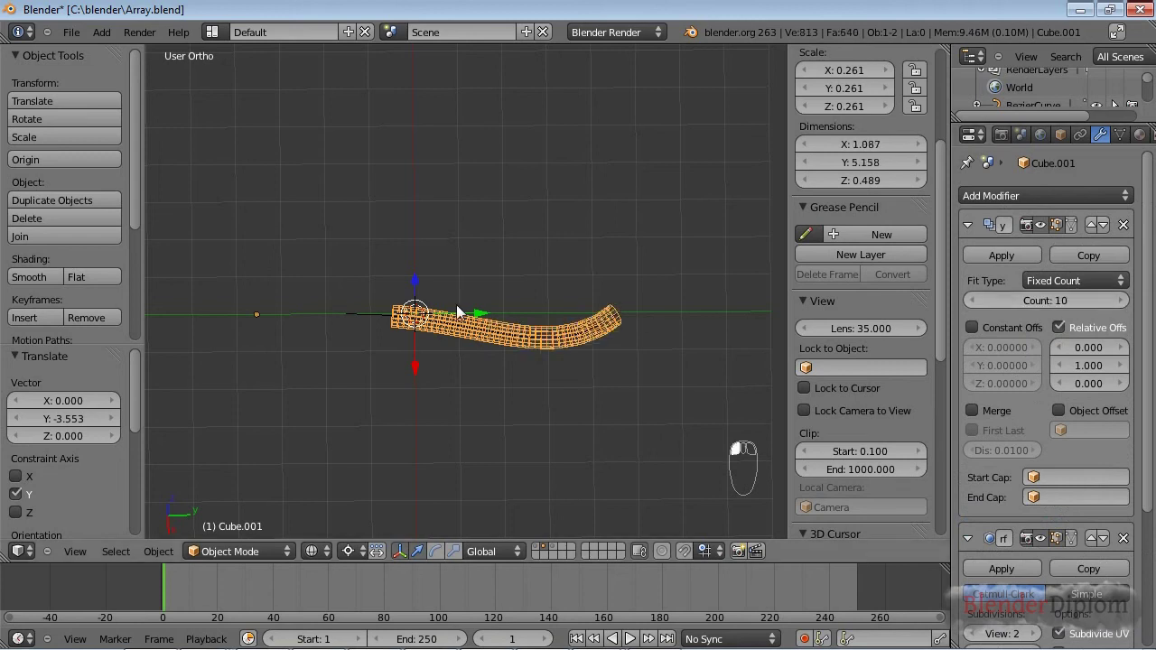
key(g)
key(y)
click(431, 325)
Step: Set the Array Fit Type to Fit Curve using BezierCurve
click(1039, 281)
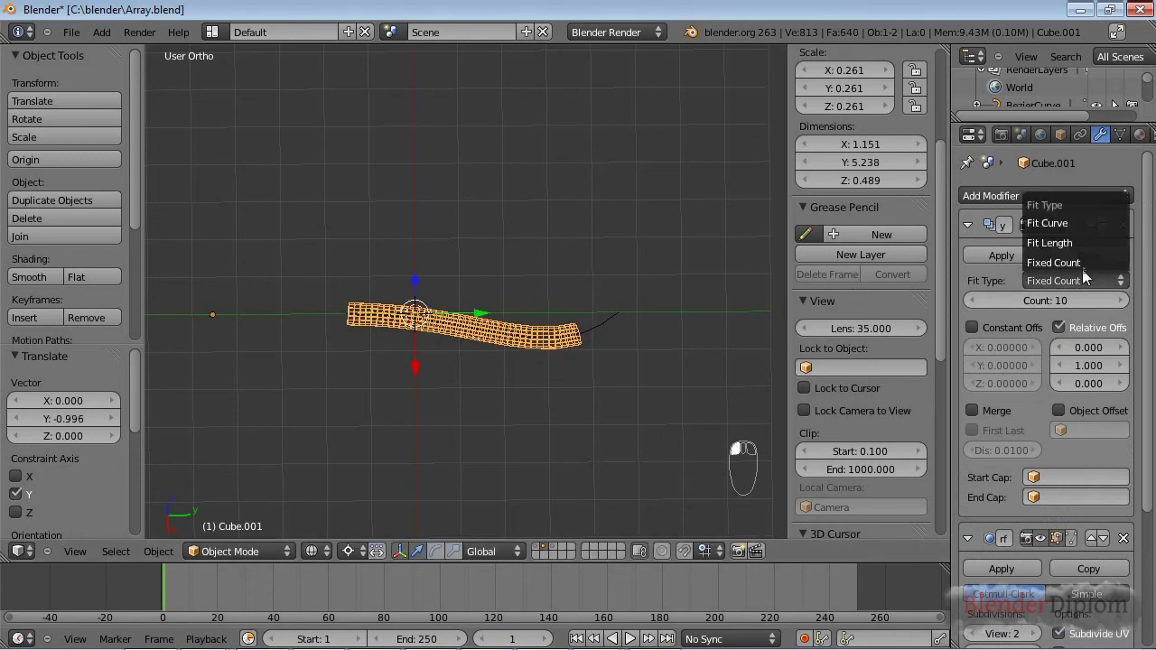
click(1068, 219)
click(1047, 301)
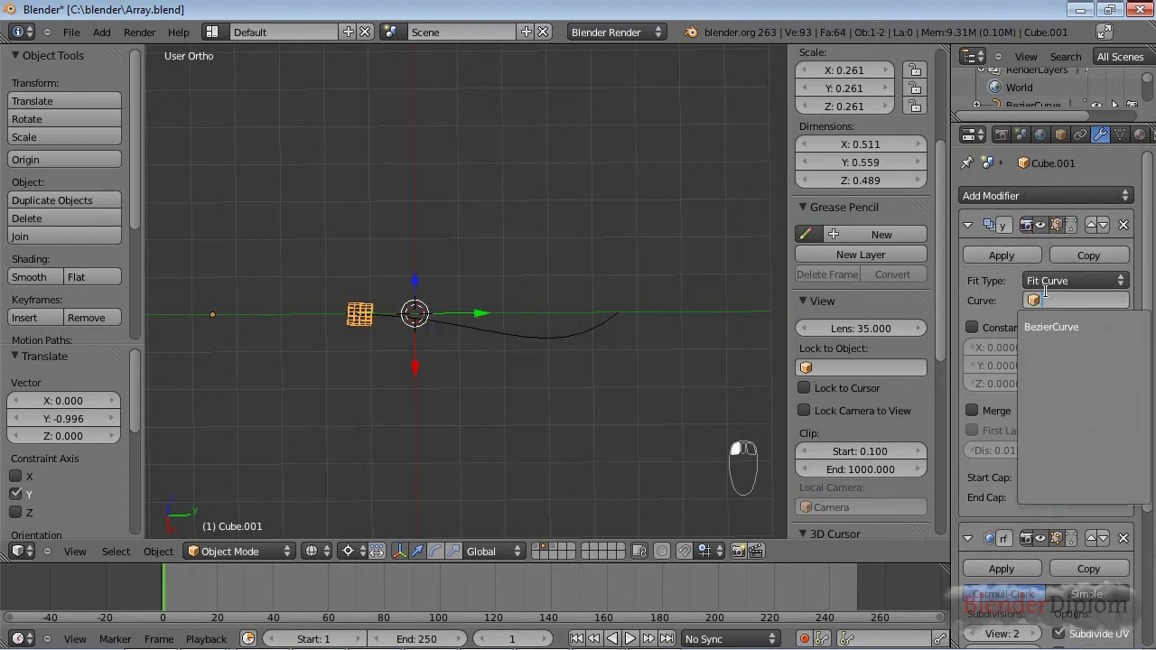
click(1051, 327)
scroll(385, 336, up, 2)
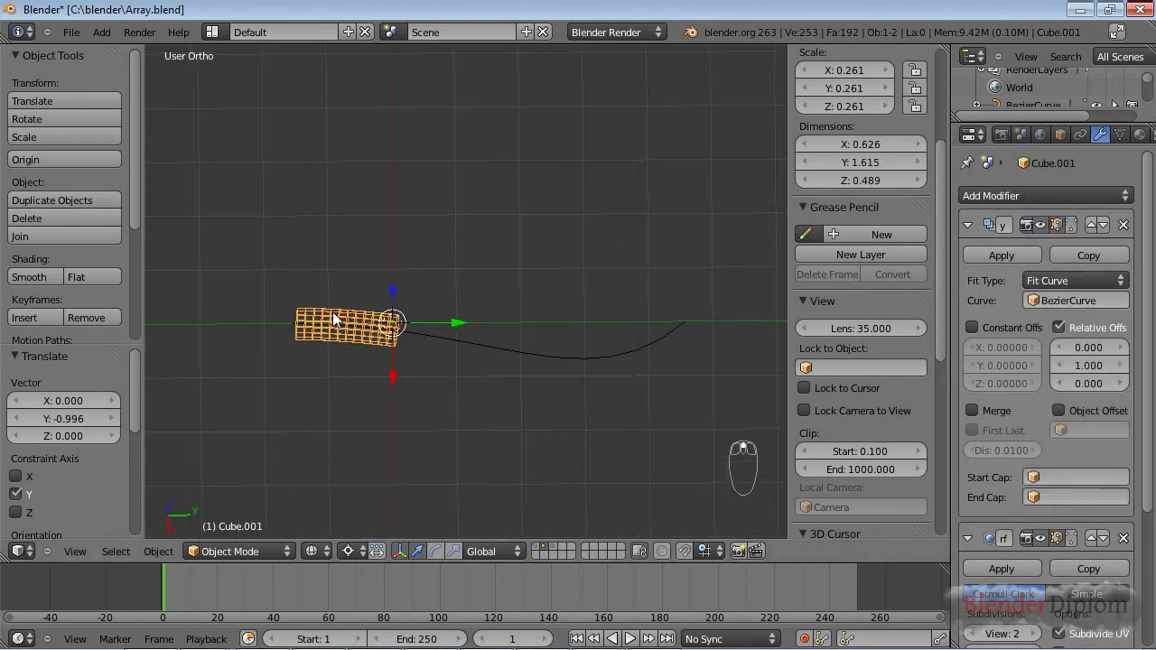
scroll(230, 330, down, 2)
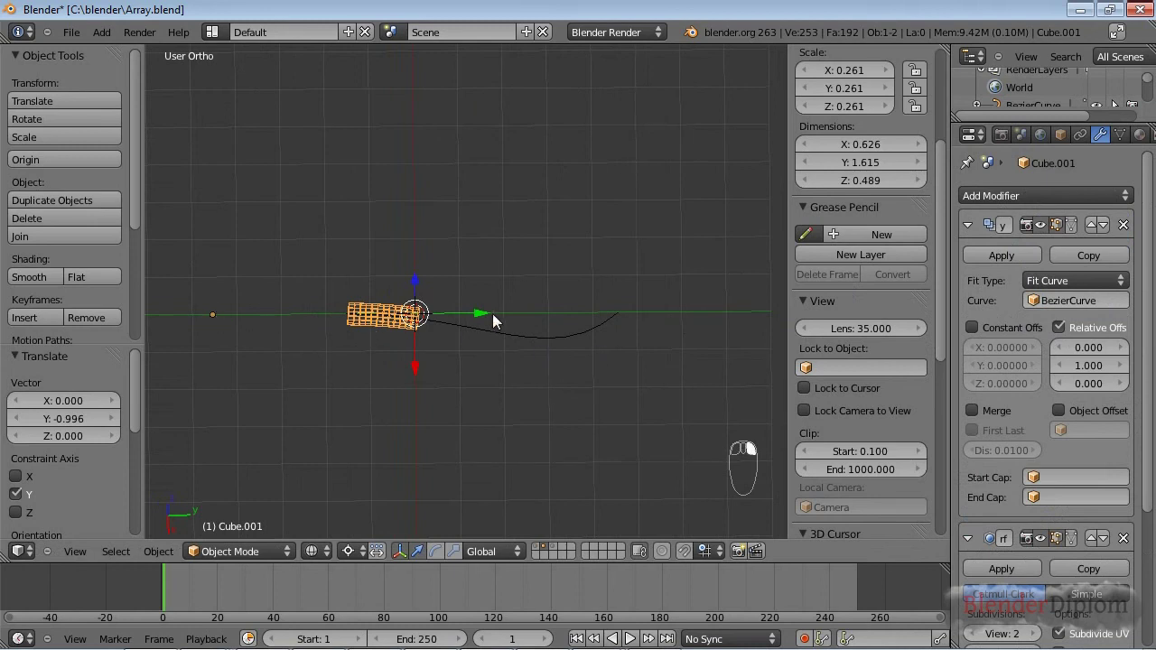
Step: Slide the cube array along Y to -0.959 so it bends with the curve
key(g)
key(y)
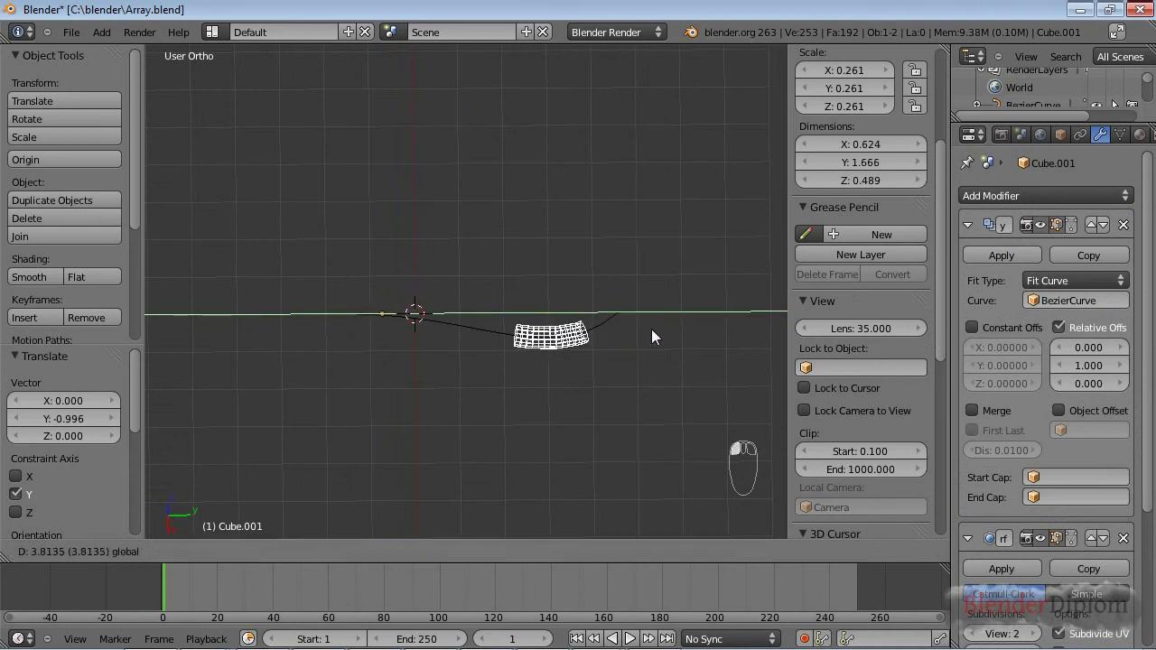
click(642, 331)
right_click(562, 340)
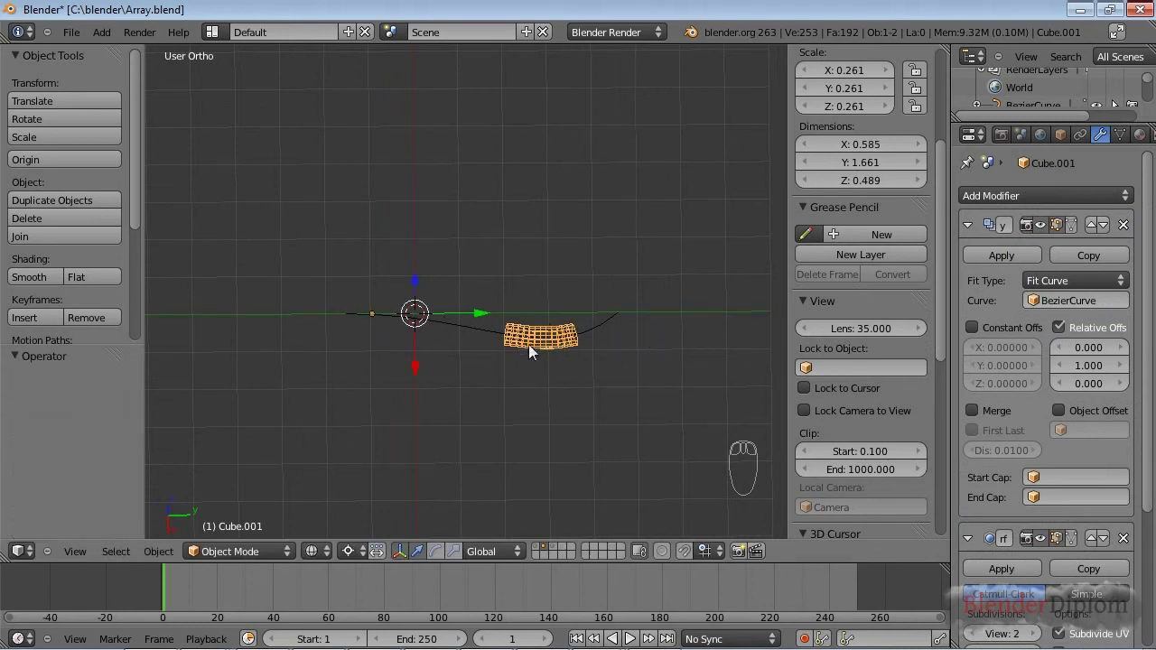
scroll(830, 232, up, 5)
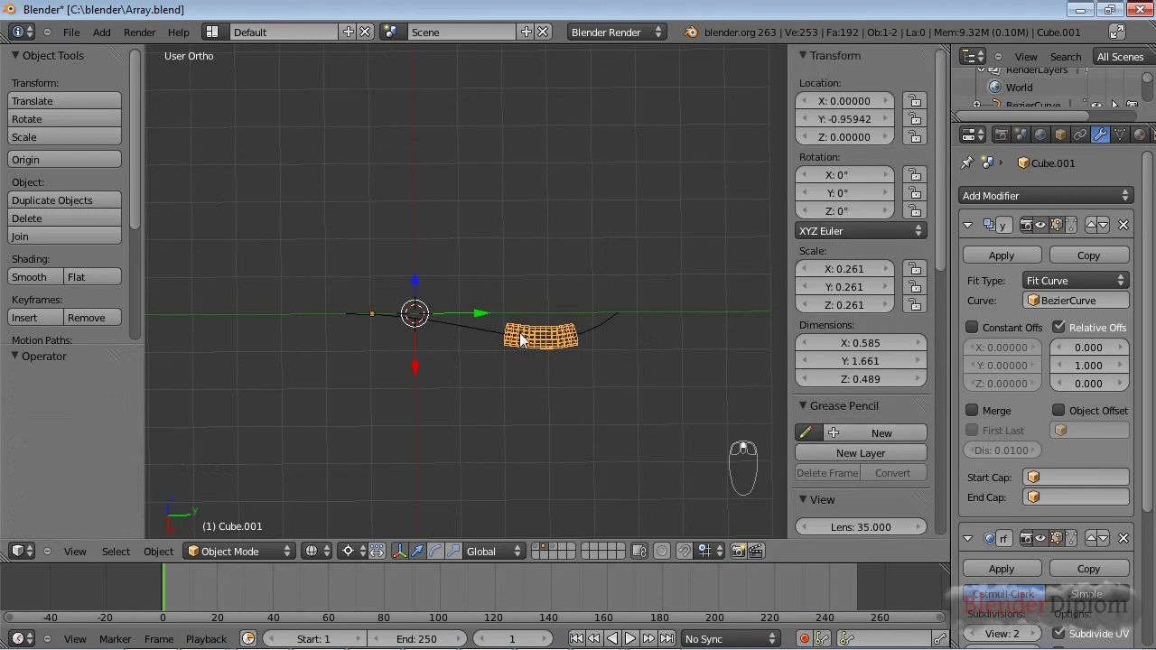
right_click(604, 322)
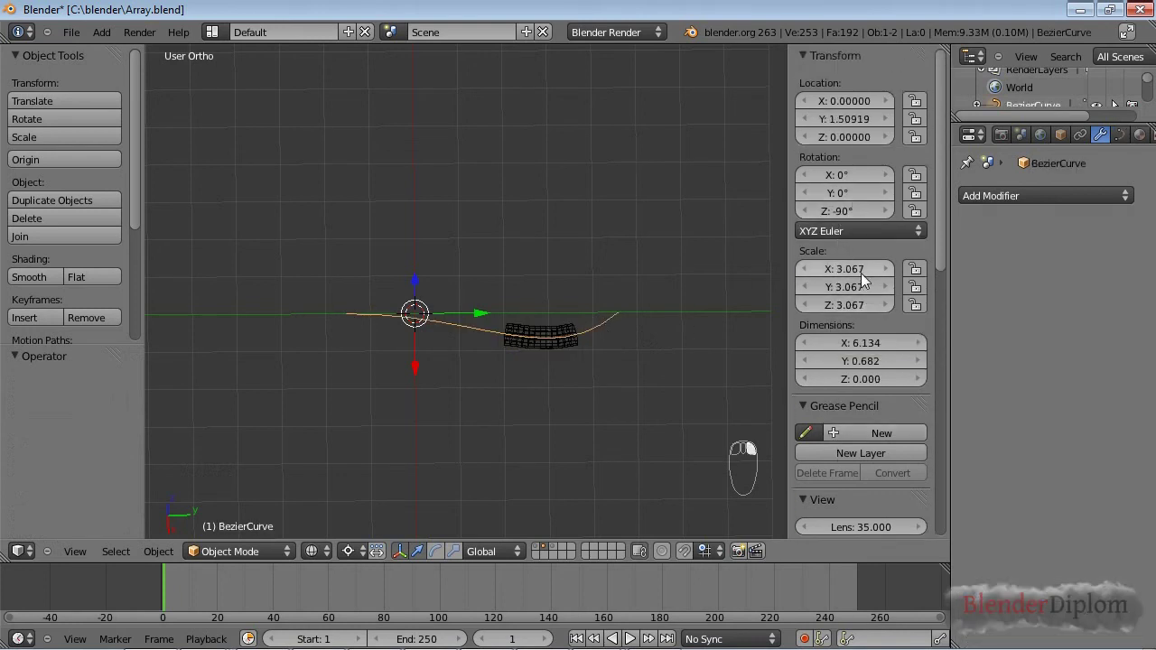
Step: Apply scale on both the cube array and the Bezier curve
right_click(541, 341)
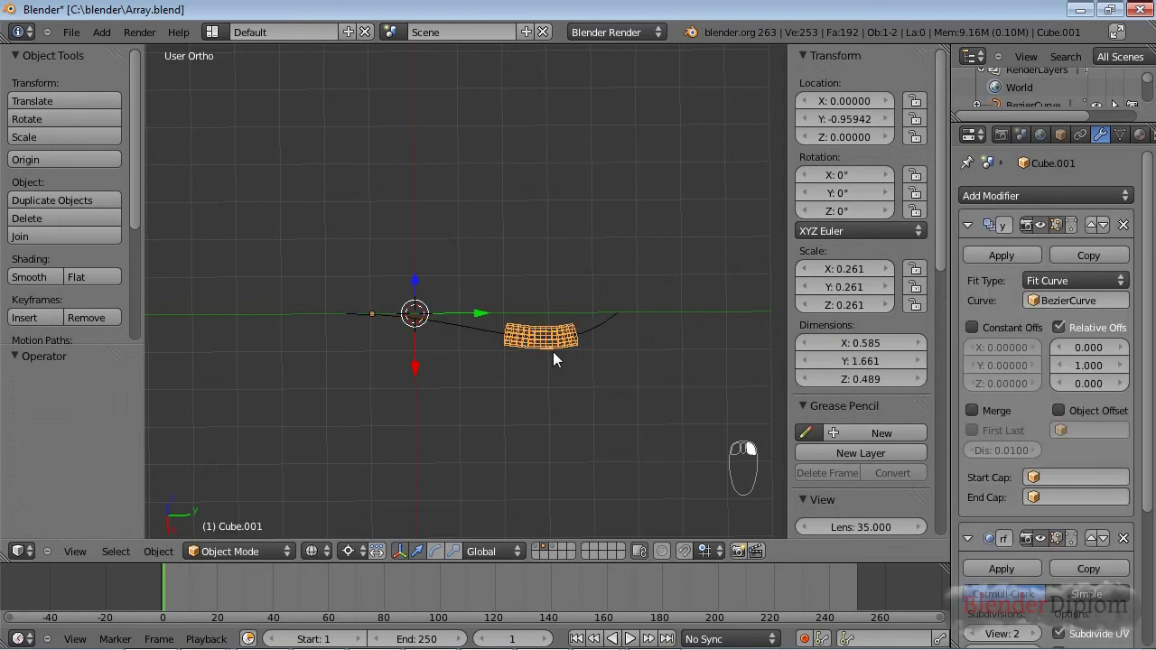
key(ctrl+a)
click(553, 353)
right_click(499, 335)
key(ctrl+a)
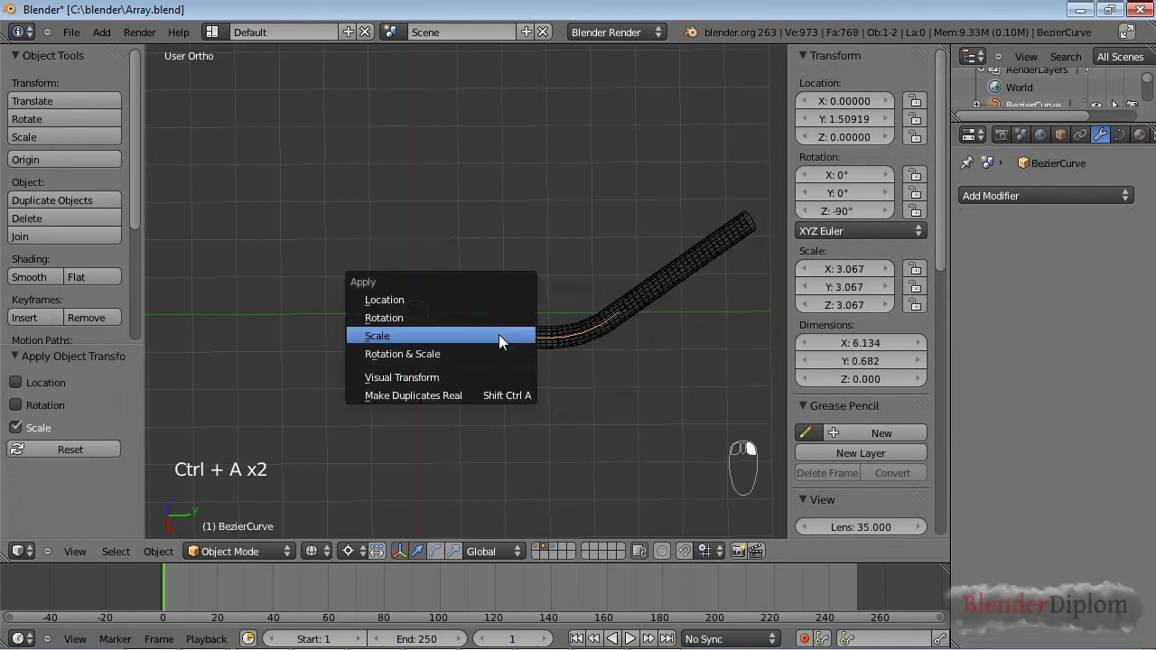
click(498, 336)
Step: Move the cube array along Y to -4.493 and return to solid shading
right_click(547, 331)
key(g)
key(y)
click(309, 322)
key(z)
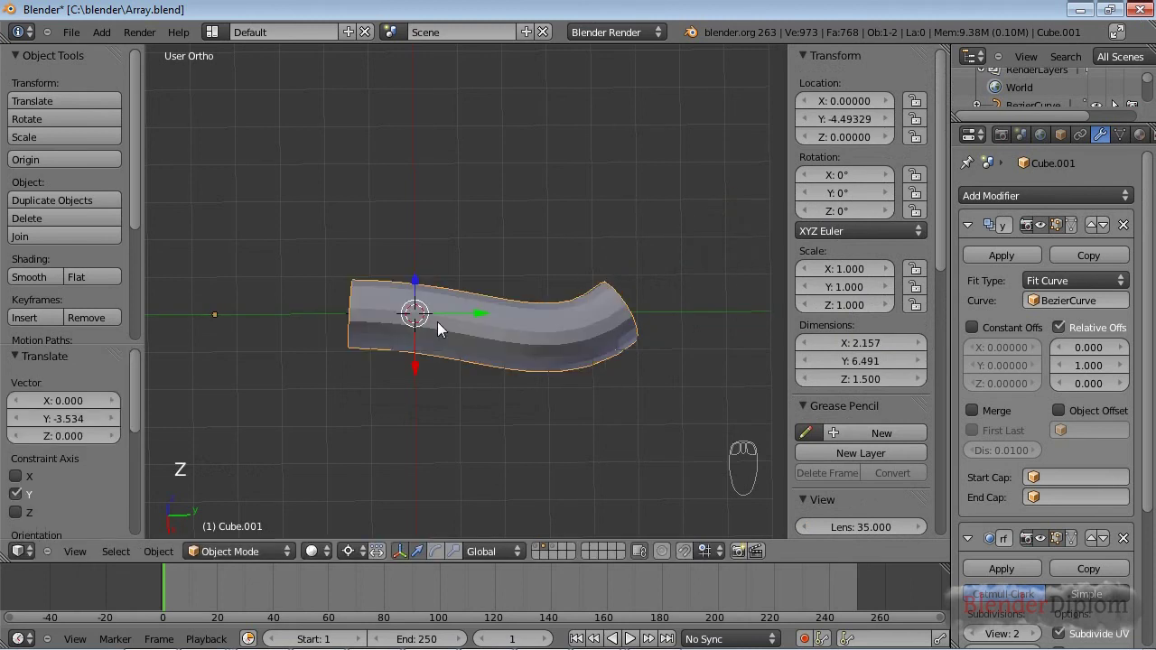
Step: Switch the Array Fit Type to Fit Length and set Length to 7.00
click(1078, 275)
click(1076, 241)
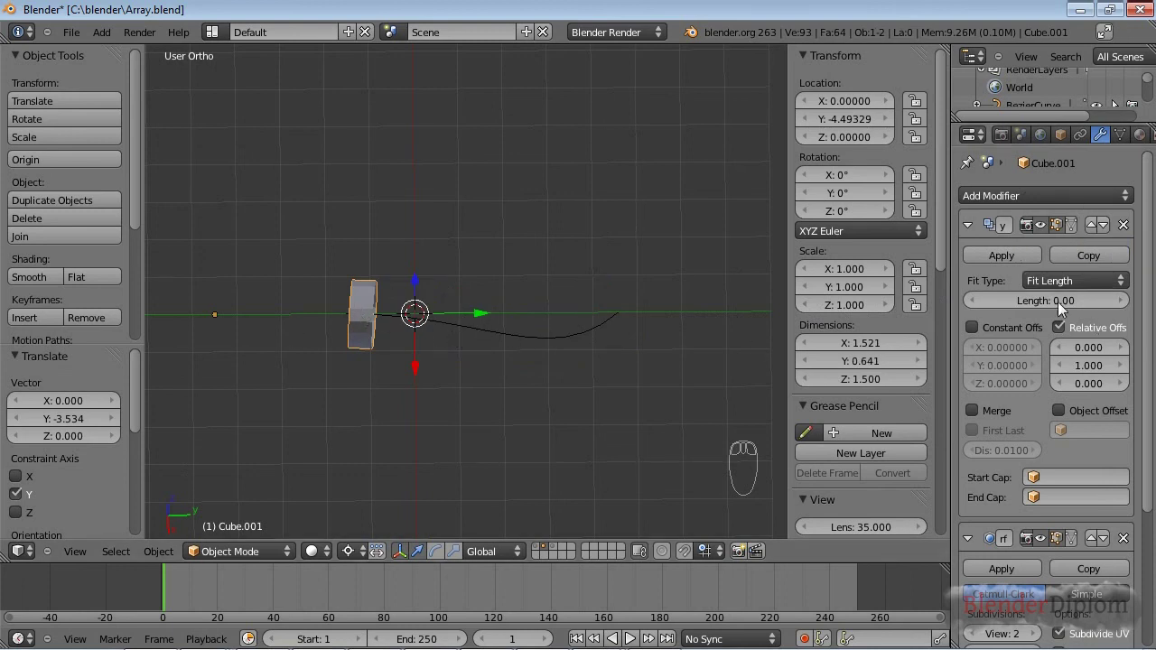
drag(1035, 298, 1054, 298)
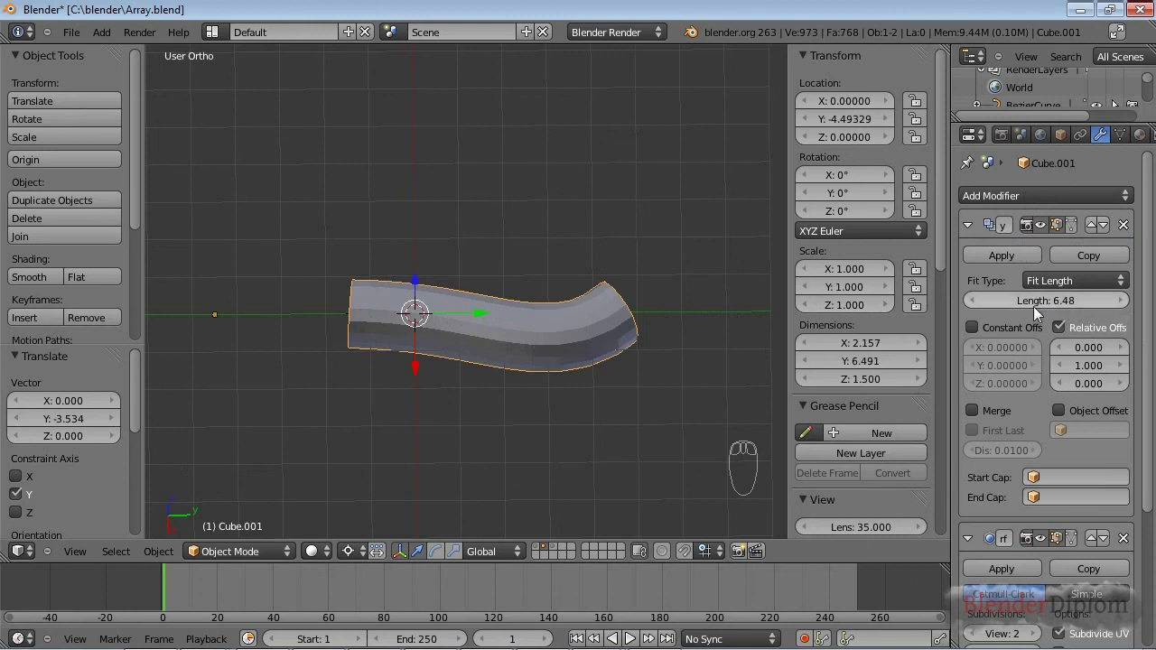
click(1069, 299)
text(7)
key(Return)
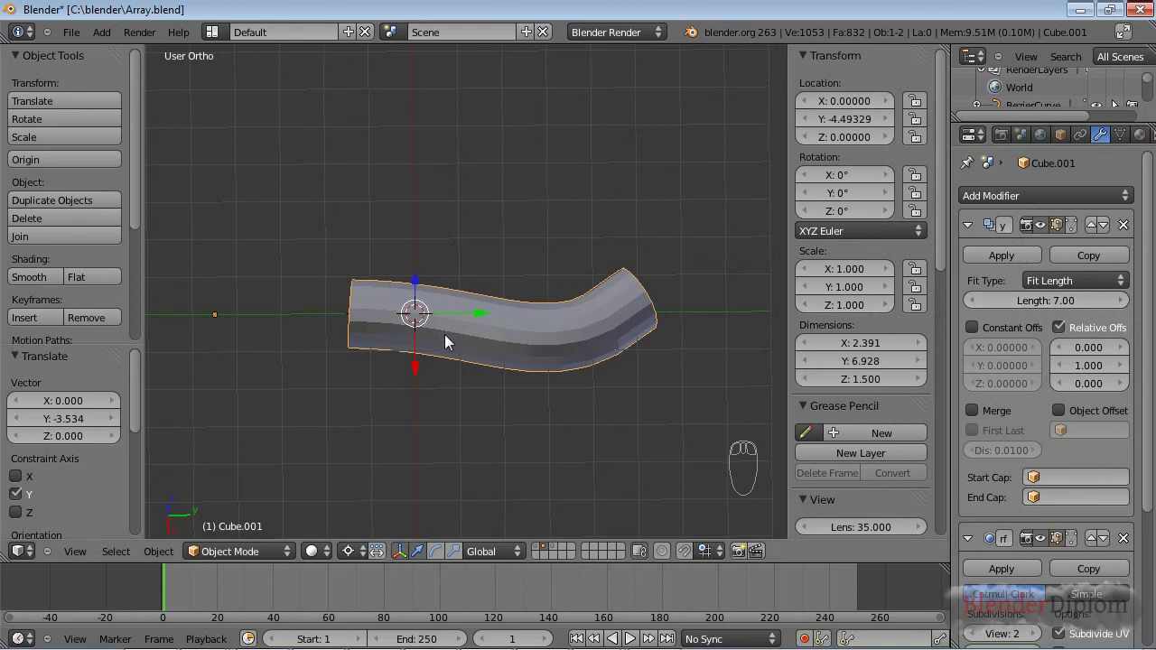
ctrl+scroll(444, 340, down, 2)
Step: Return the Fit Type to Fit Curve and reshape the Bezier curve by moving a point
click(1075, 281)
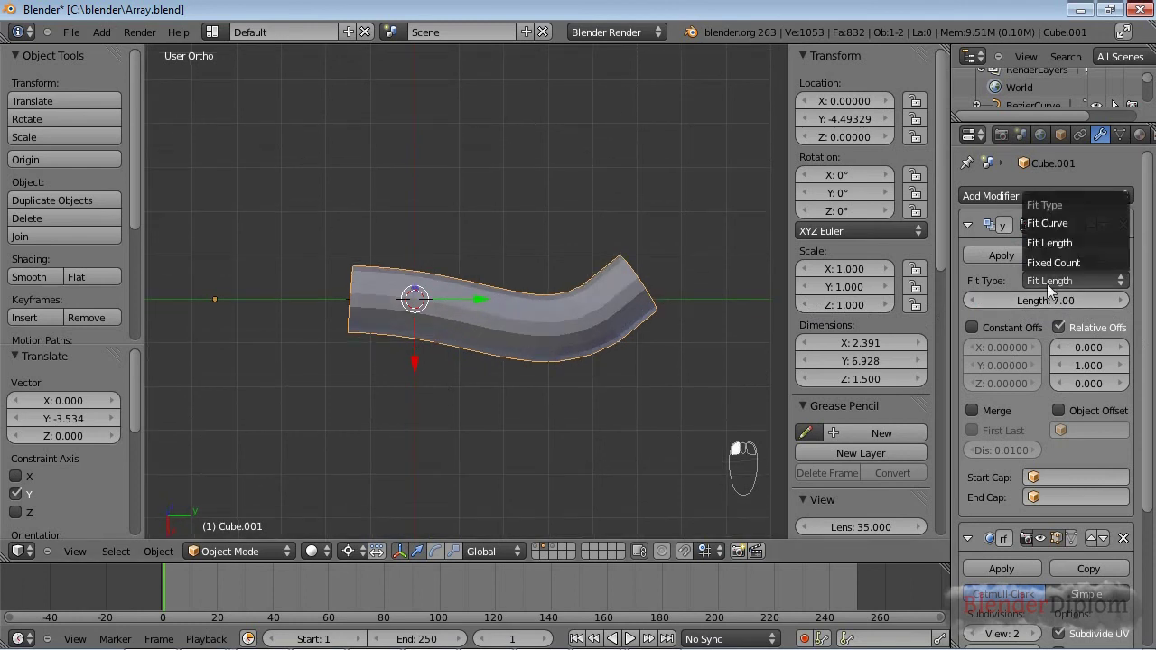
click(1052, 222)
key(z)
right_click(575, 320)
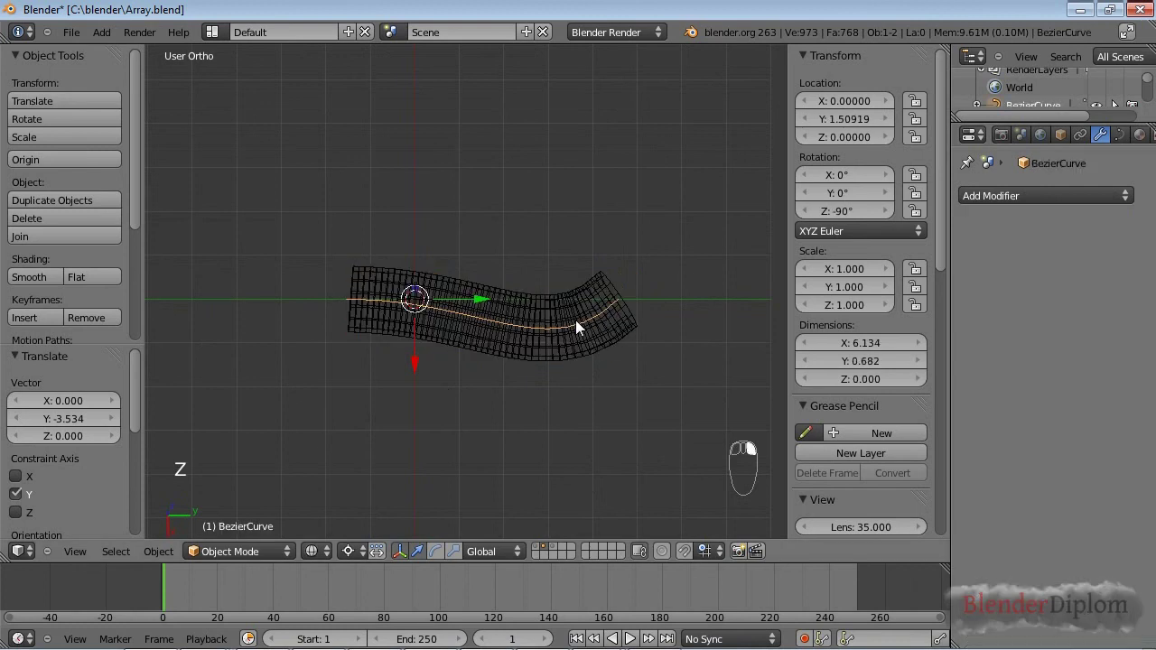
key(Tab)
drag(475, 299, 271, 316)
scroll(427, 314, down, 2)
scroll(446, 337, up, 1)
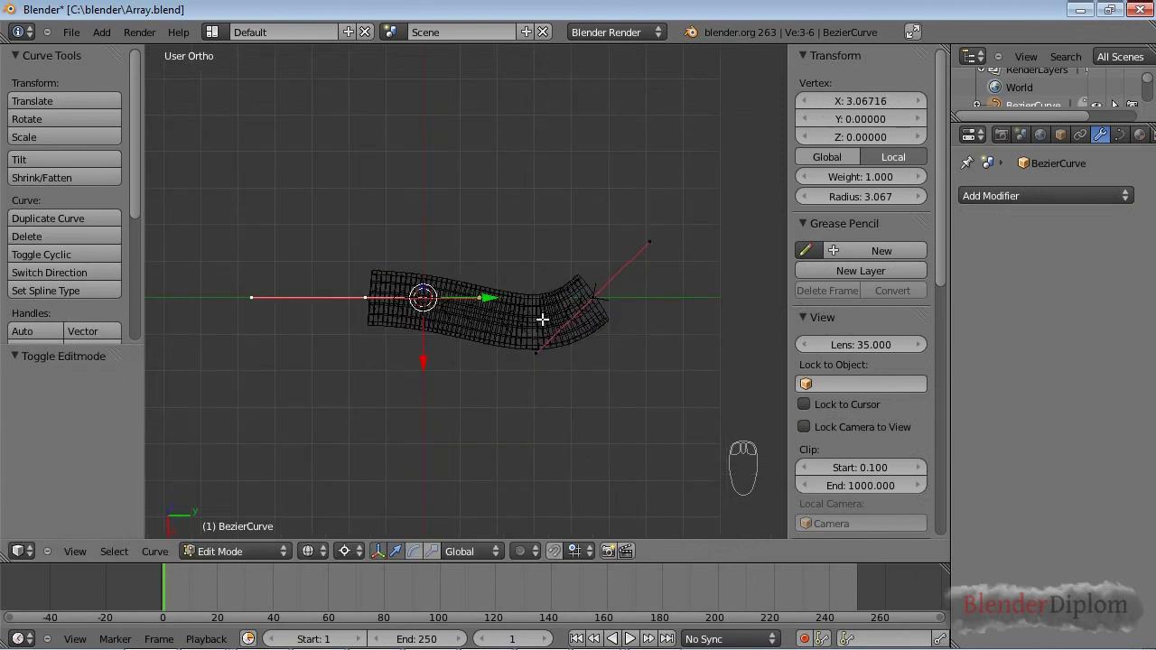
key(Tab)
Step: Delete the Curve modifier so the tube lies straight, then lengthen the curve's end point
scroll(1063, 433, down, 6)
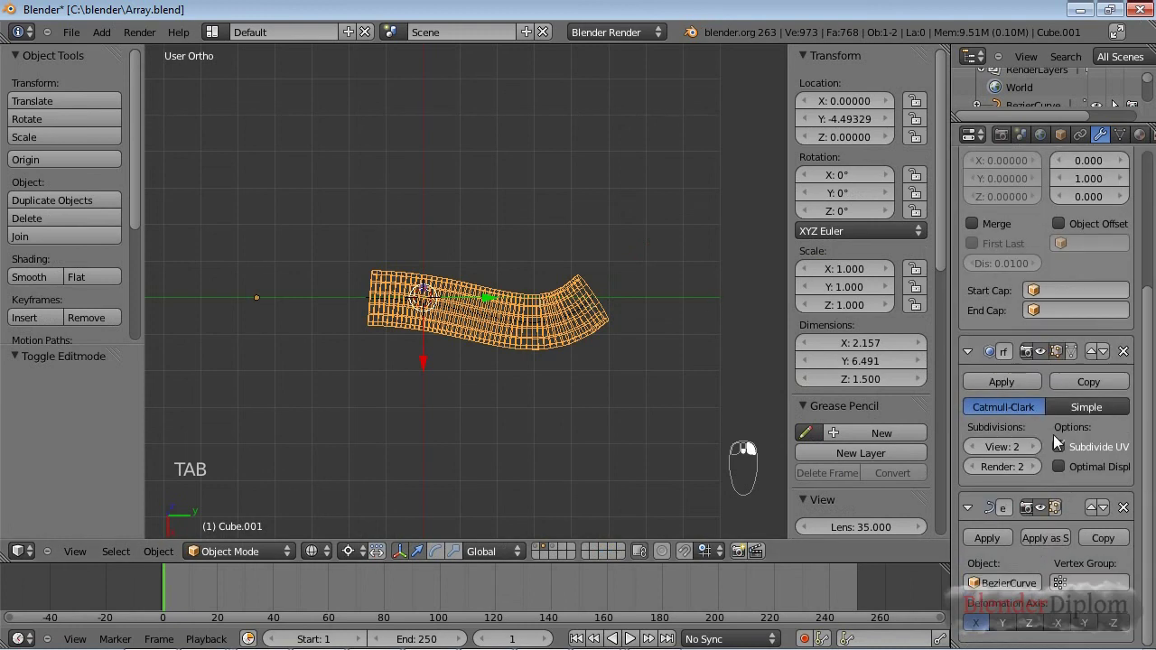
click(1134, 511)
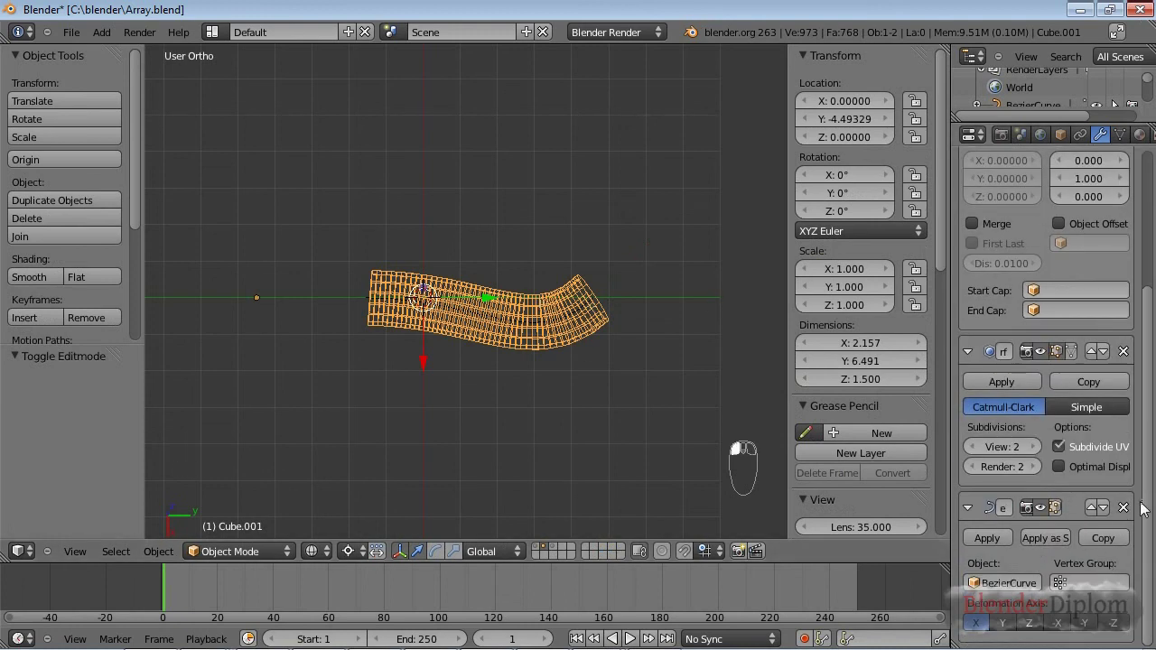
click(1123, 507)
right_click(472, 309)
key(Tab)
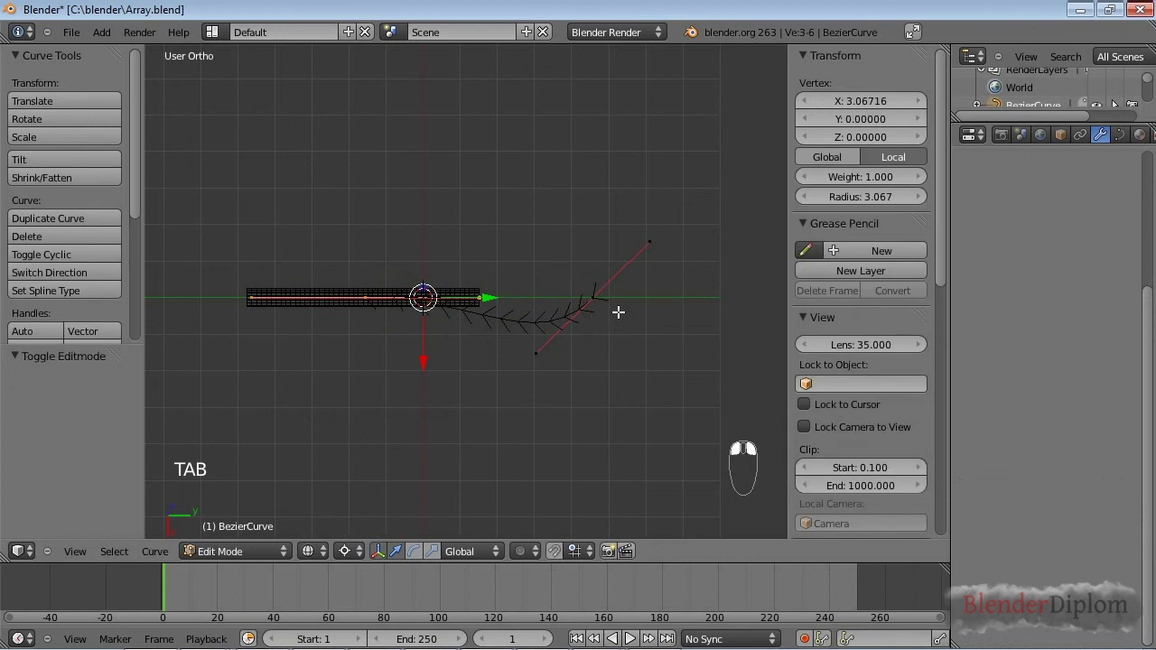
right_click(588, 304)
key(g)
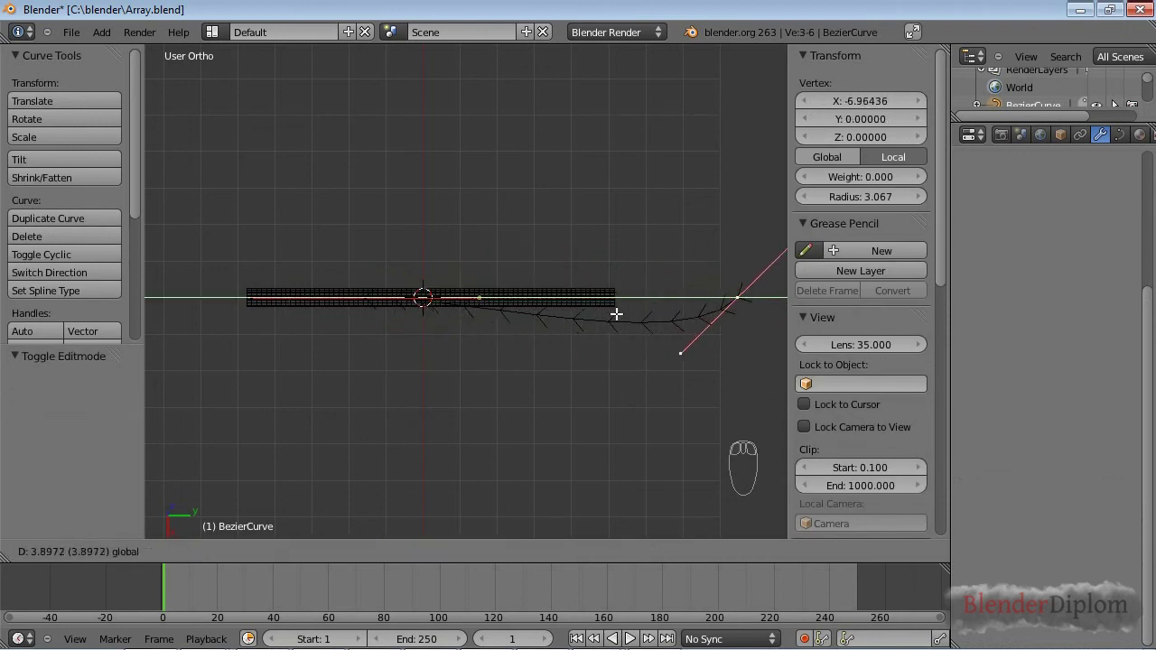
click(476, 313)
key(Tab)
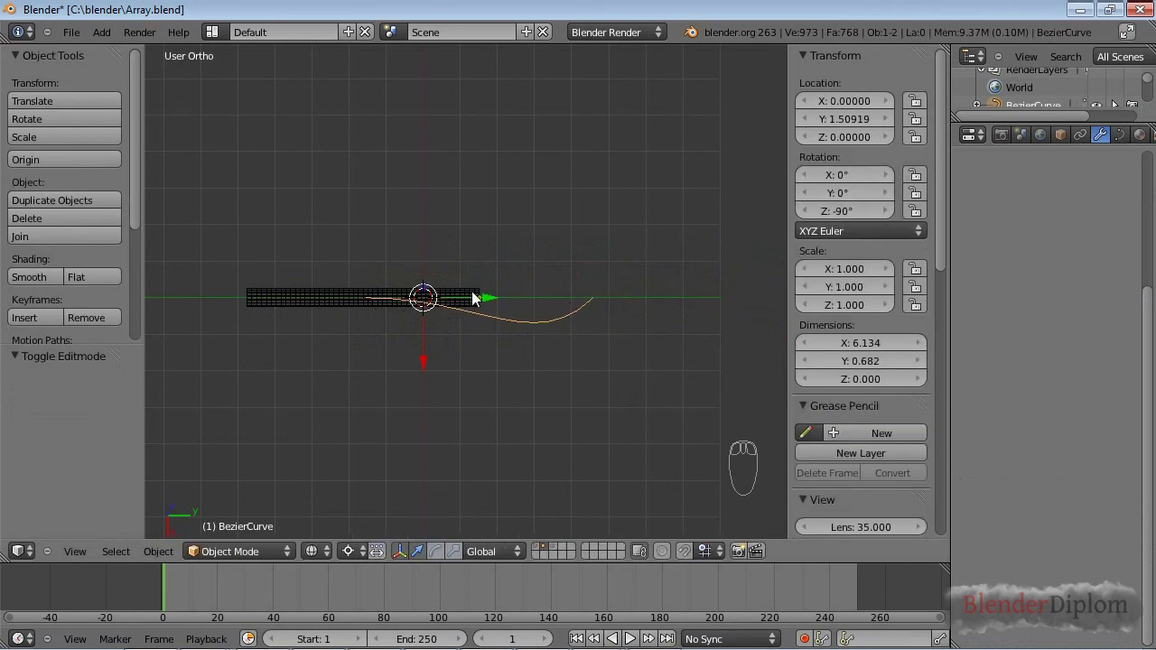
Step: Set Cube.001's Array Fit Type to Fixed Count, giving a 5.218-long straight tube of 10 copies
right_click(468, 300)
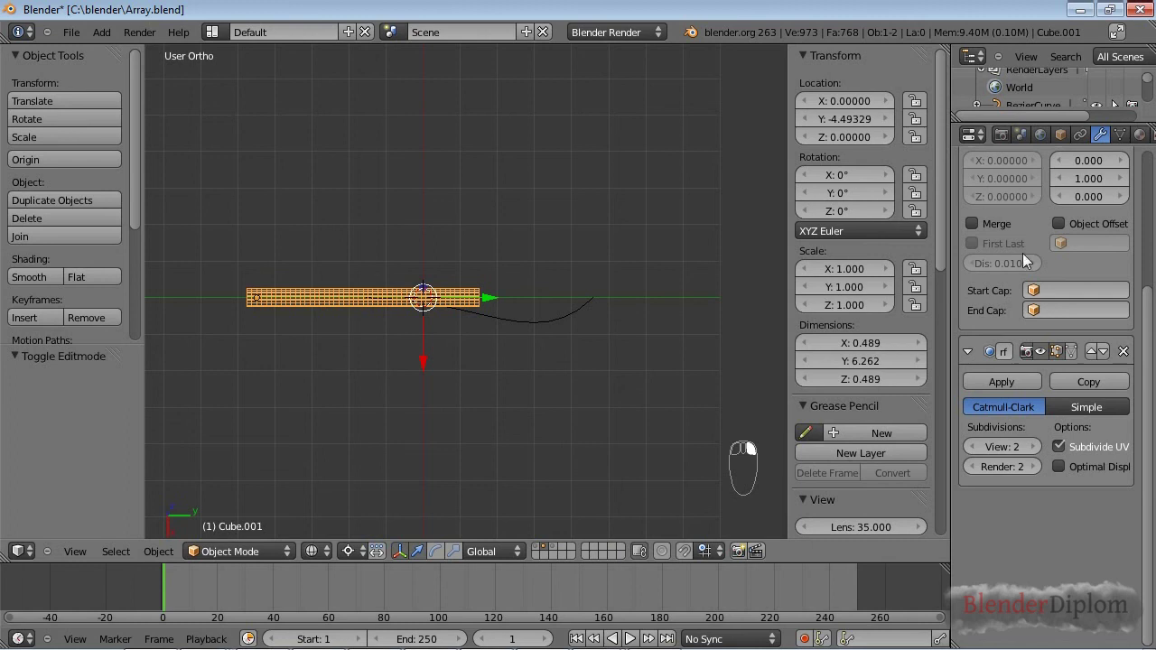
scroll(1098, 322, up, 1)
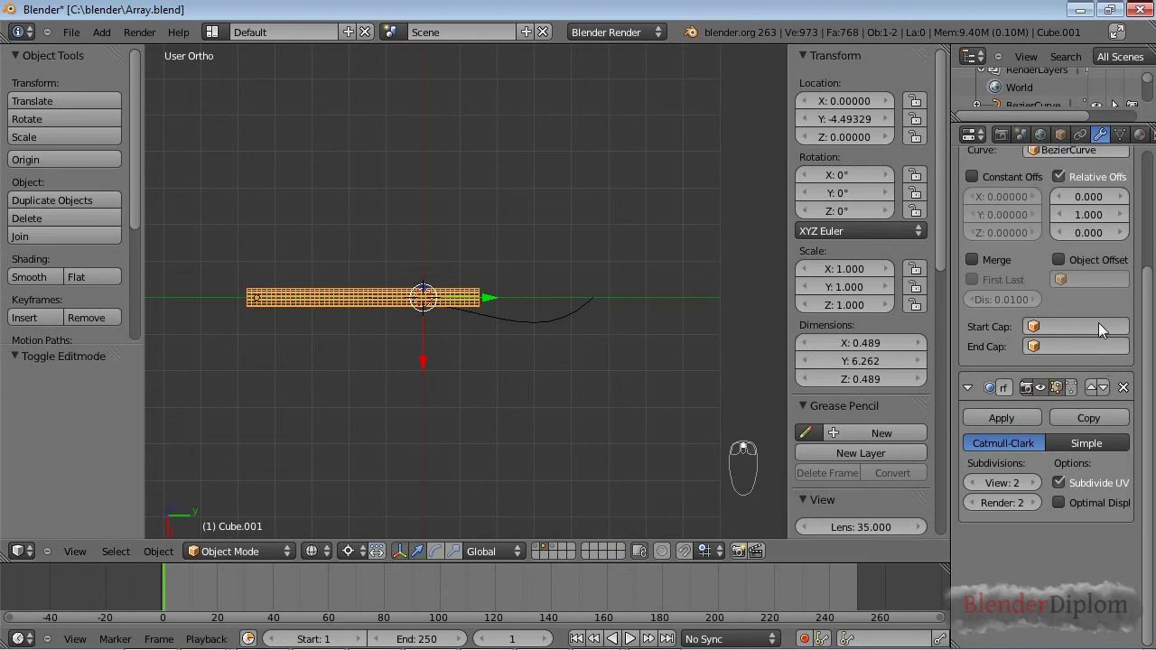
scroll(1098, 307, up, 4)
click(1097, 282)
click(1069, 261)
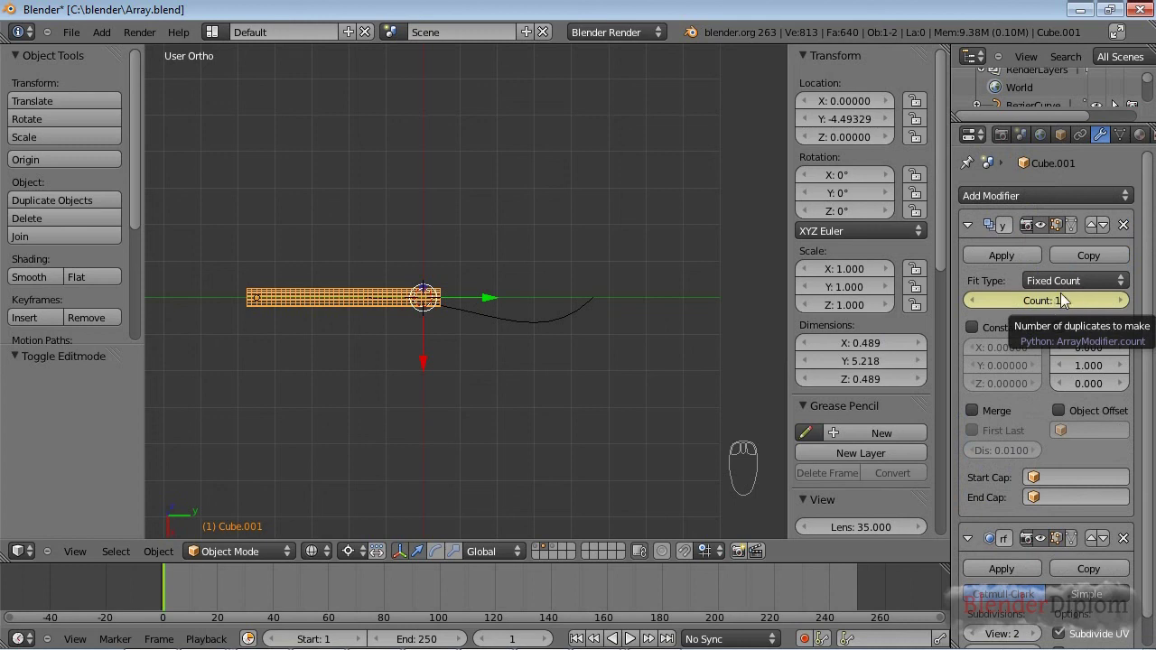
right_click(528, 324)
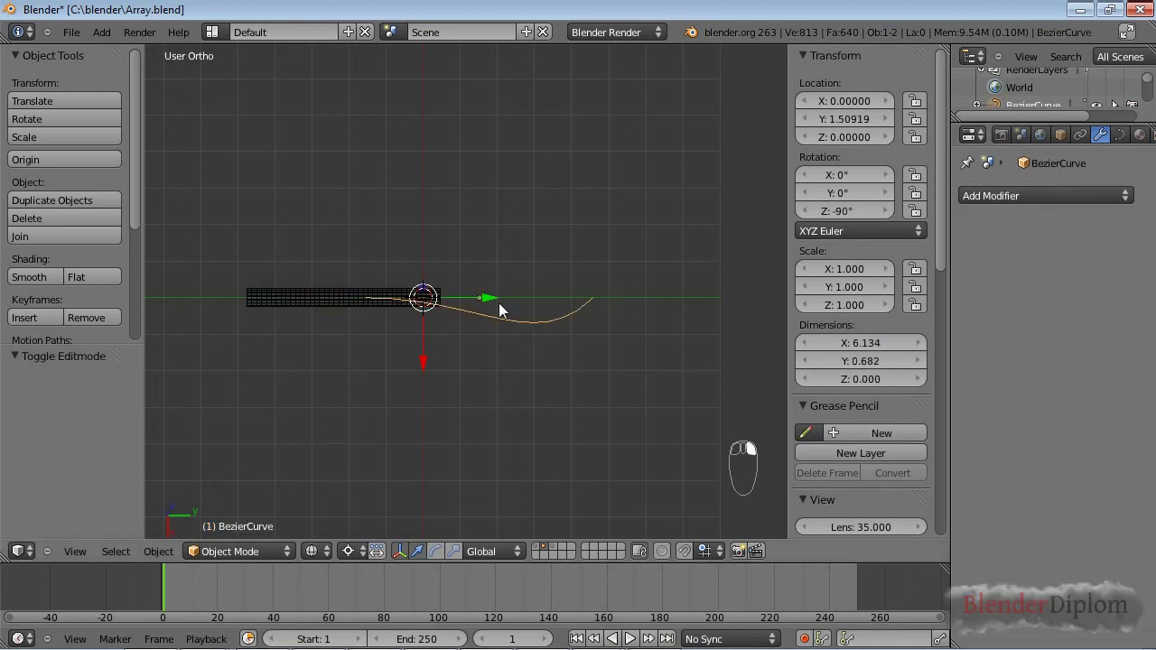